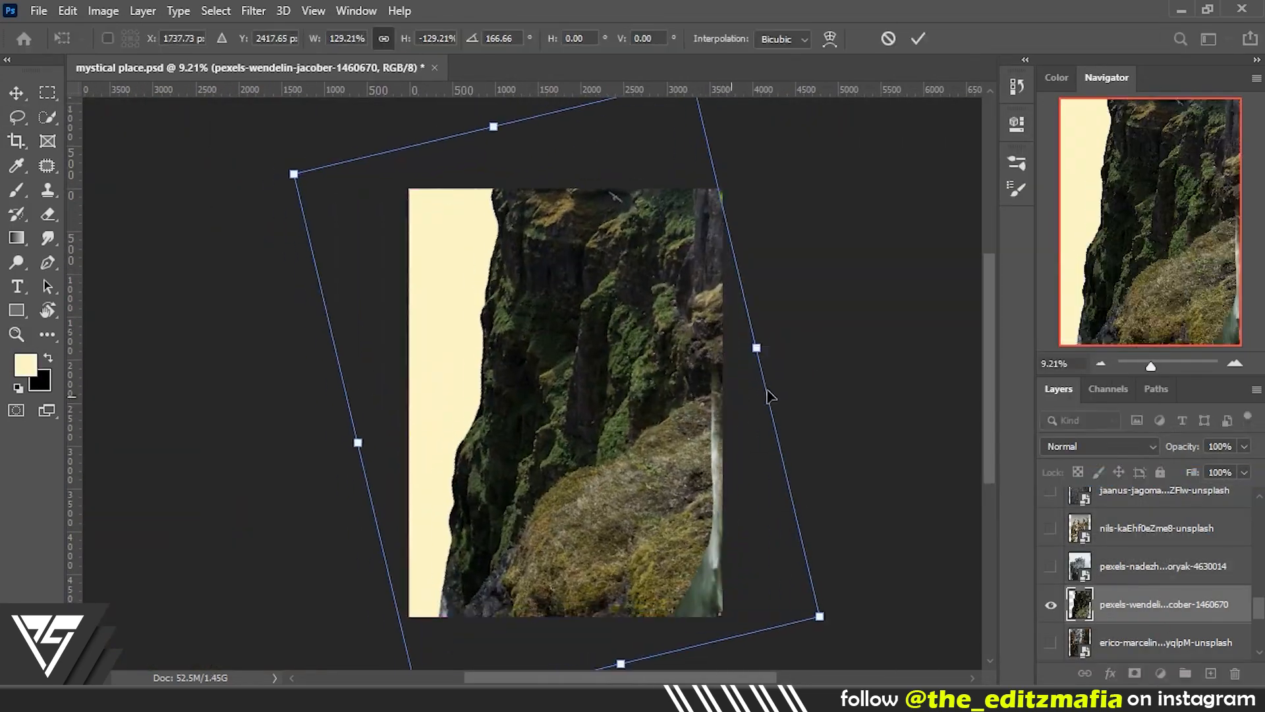
Finish rotating the cliff image into place and mask away the stray rock along its outer edge with the brush
drag(768, 395, 706, 438)
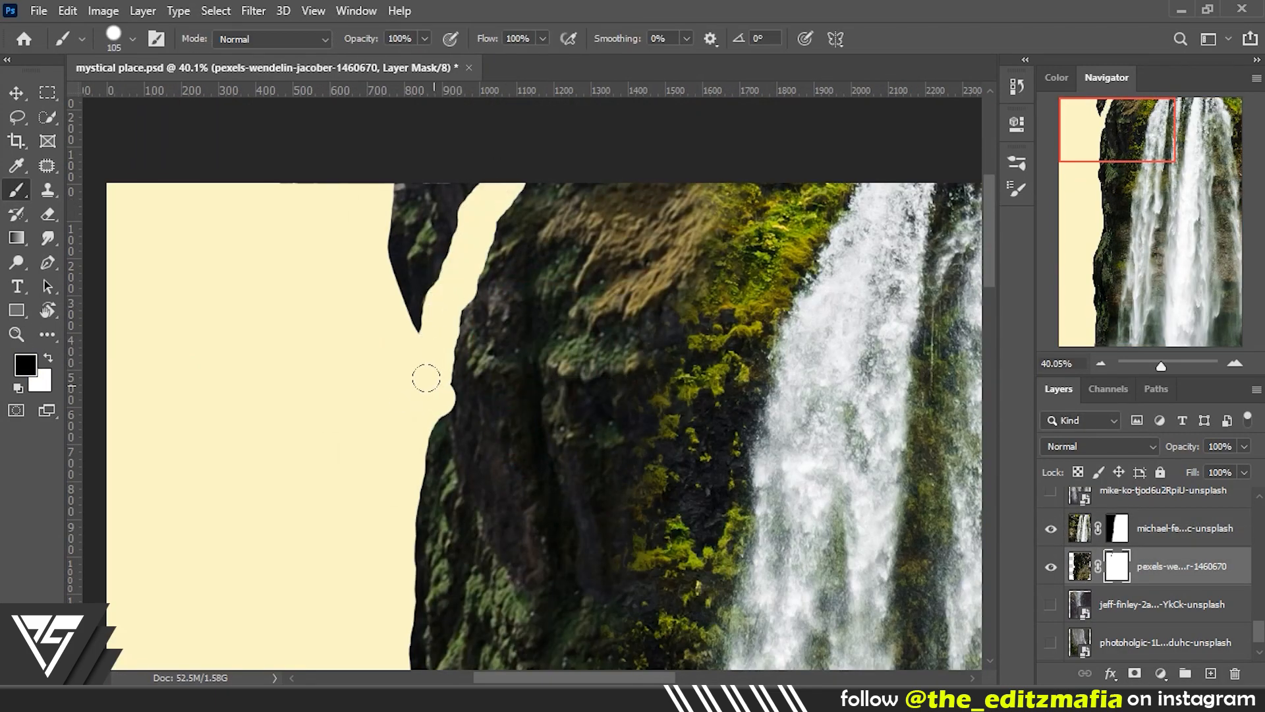
drag(330, 330, 367, 390)
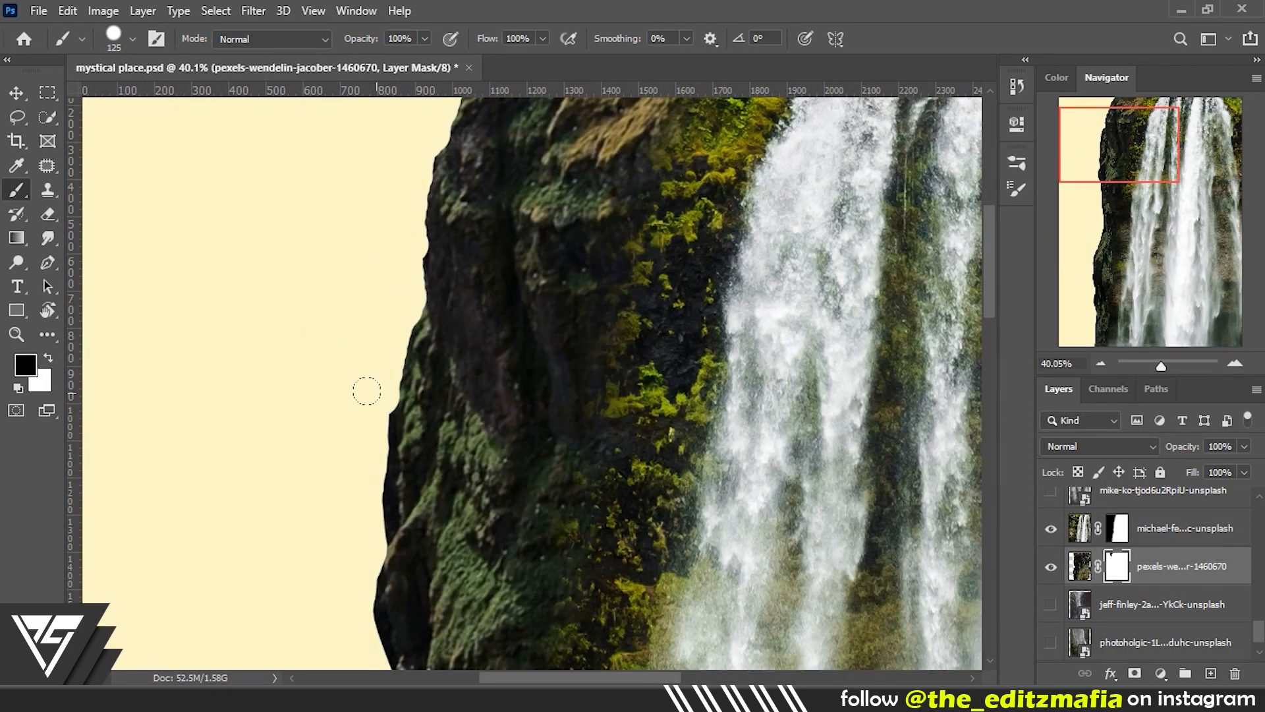
drag(366, 542, 358, 303)
drag(432, 562, 433, 204)
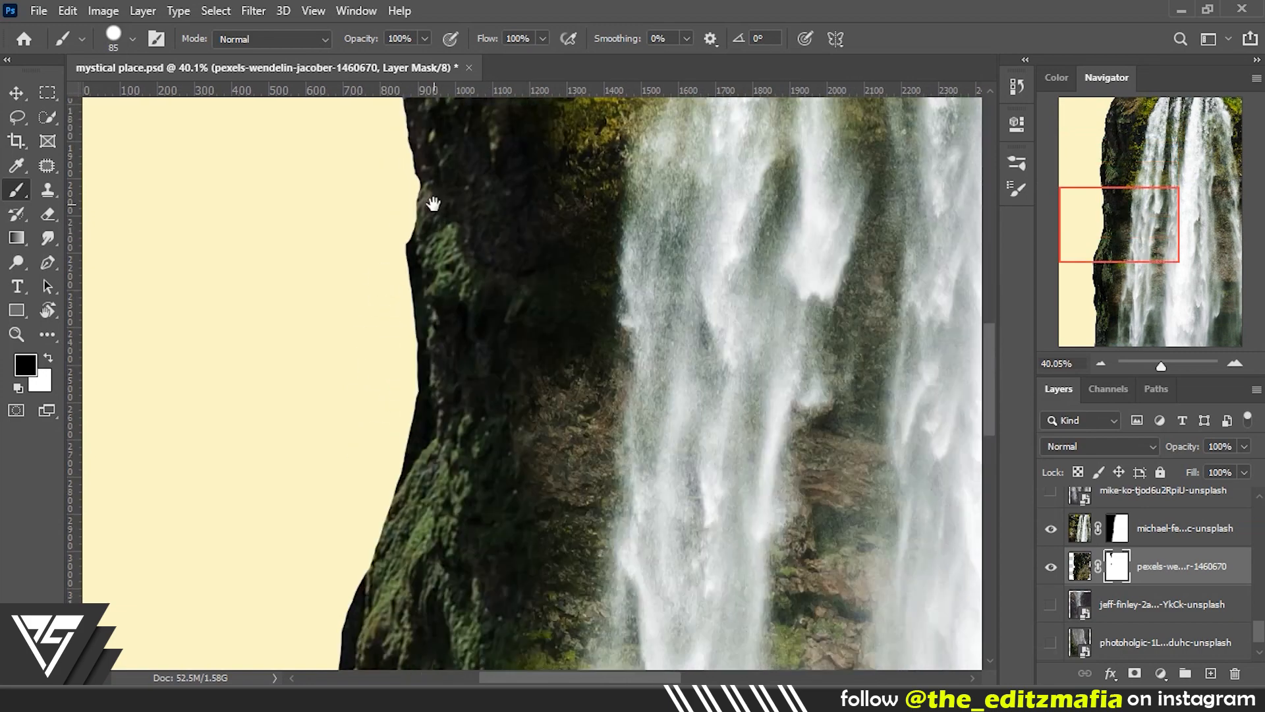
drag(410, 323, 418, 396)
drag(391, 603, 391, 467)
scroll(325, 386, down, 10)
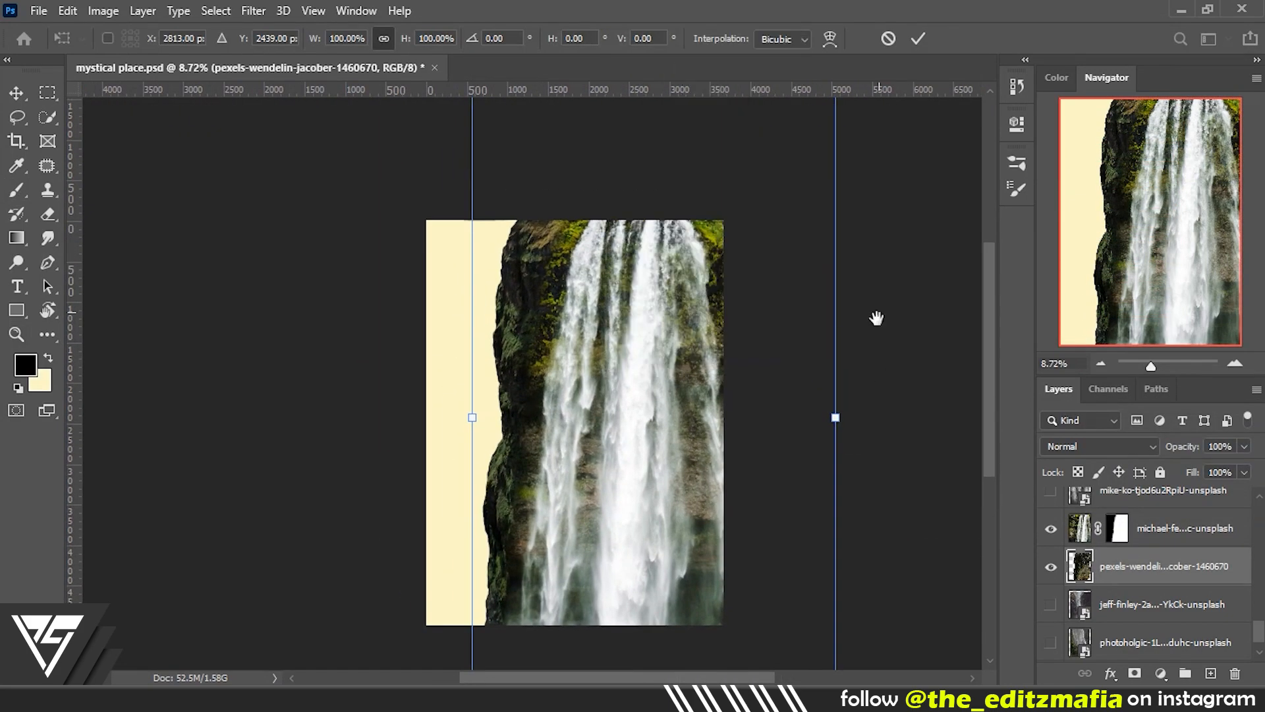
Complete the cliff layer's transform and position the mirrored waterfall image at 23.15% scale over the cliff's waterfall side
drag(875, 316, 635, 432)
key(Return)
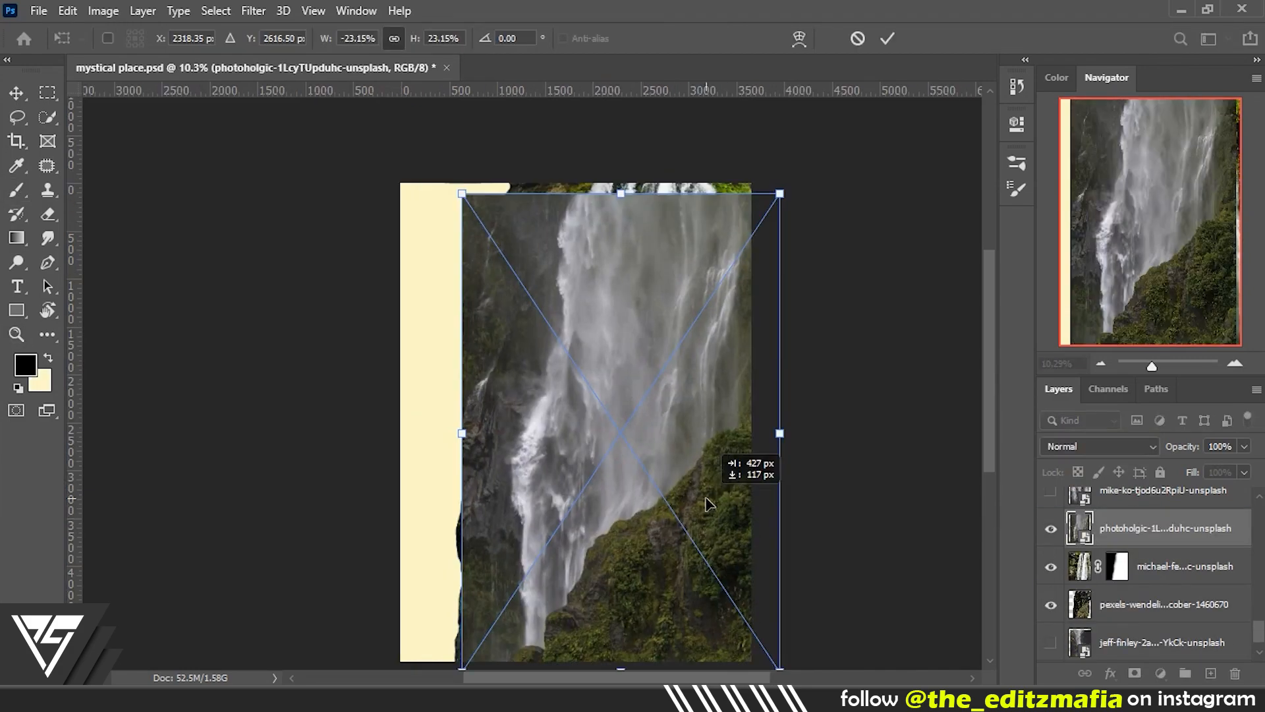
drag(712, 503, 740, 418)
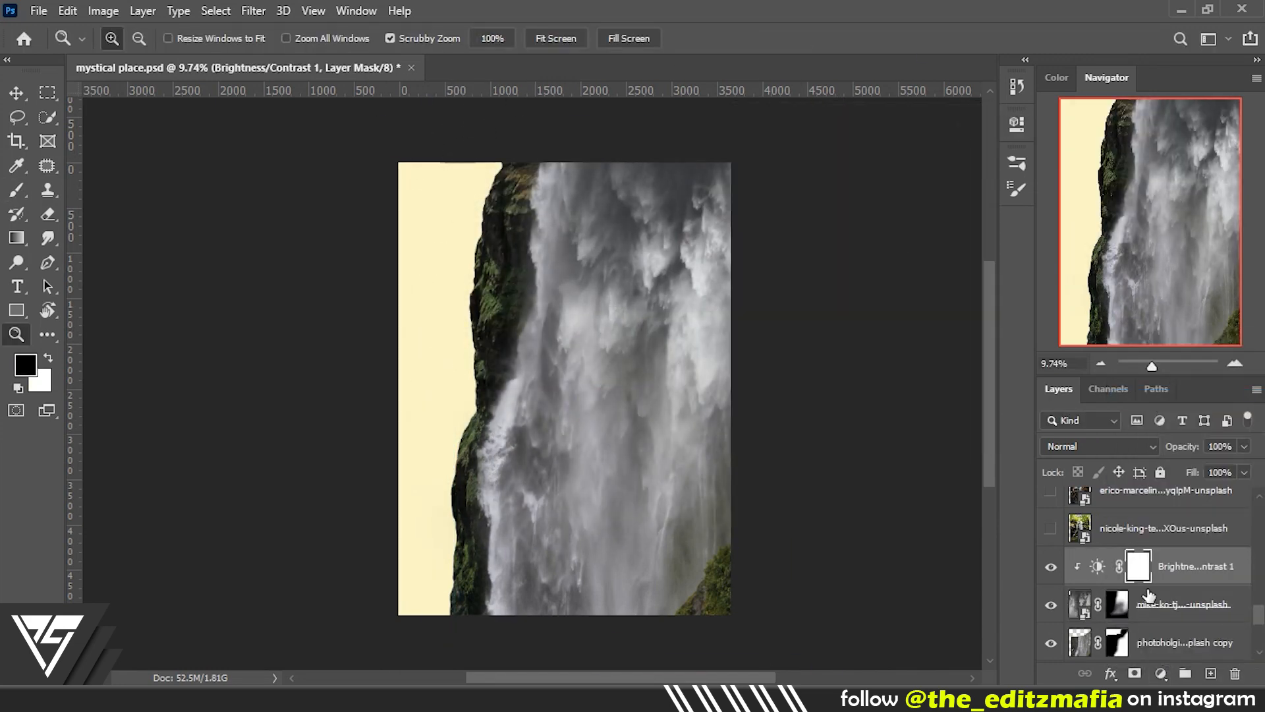
Show the dark rocky waterfall photo with the rainbow and transform it to cover the background behind the cliff
scroll(1148, 595, down, 2)
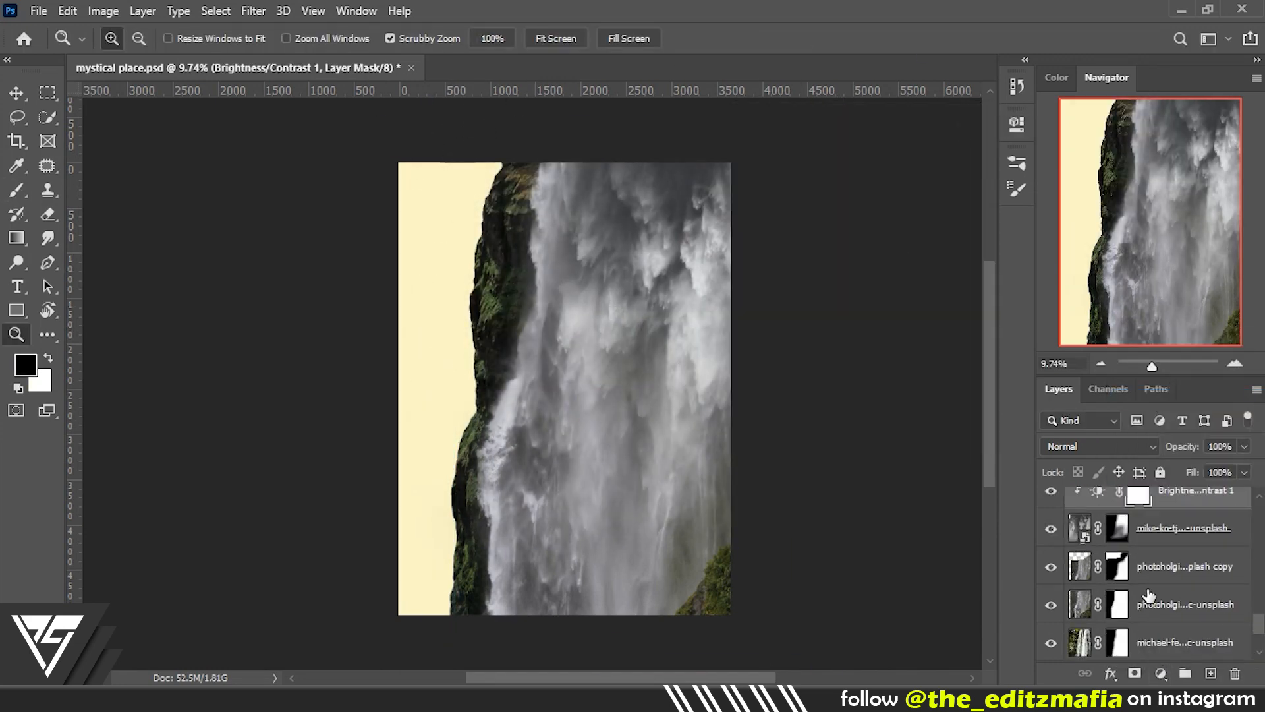
click(1053, 606)
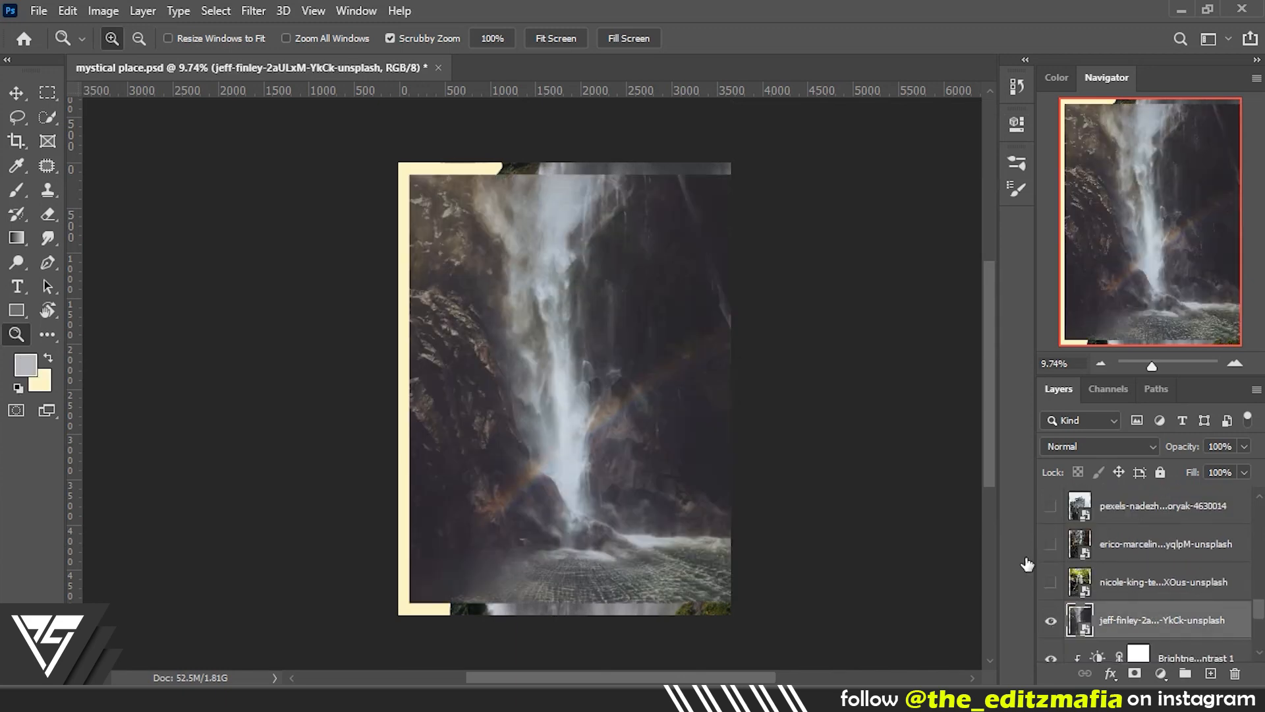
key(ctrl+t)
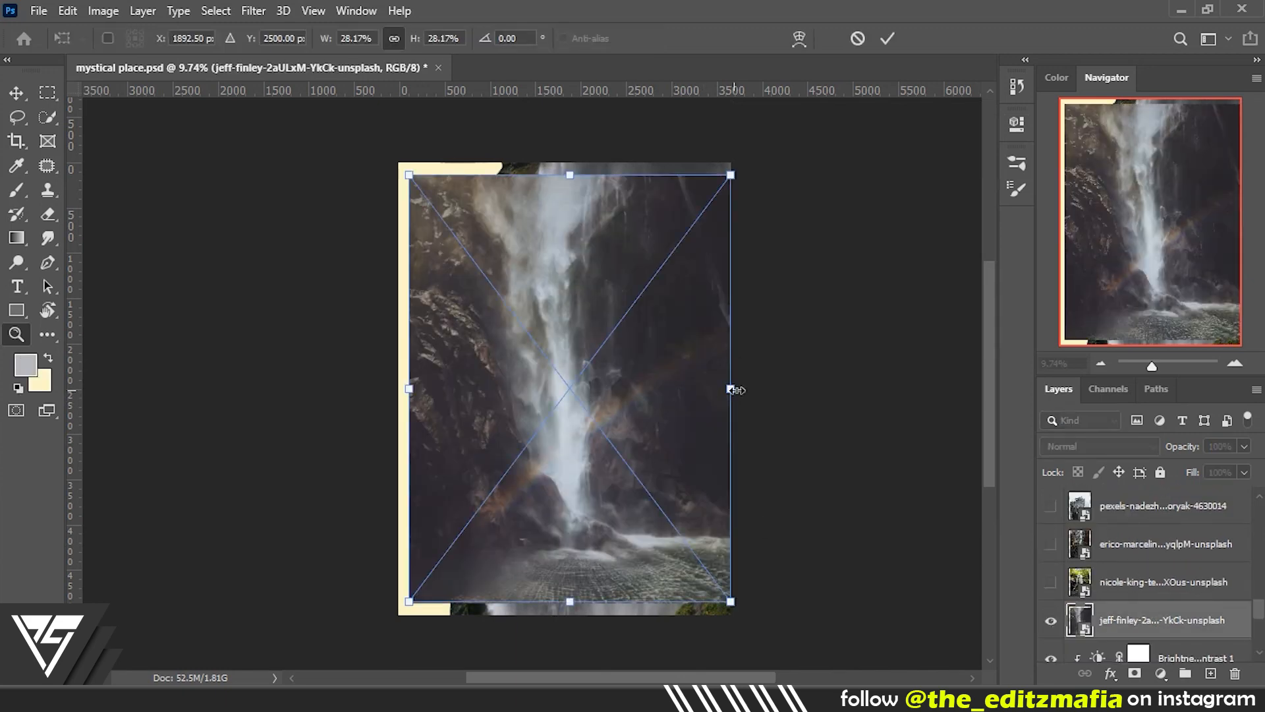
right_click(660, 418)
click(705, 389)
key(Return)
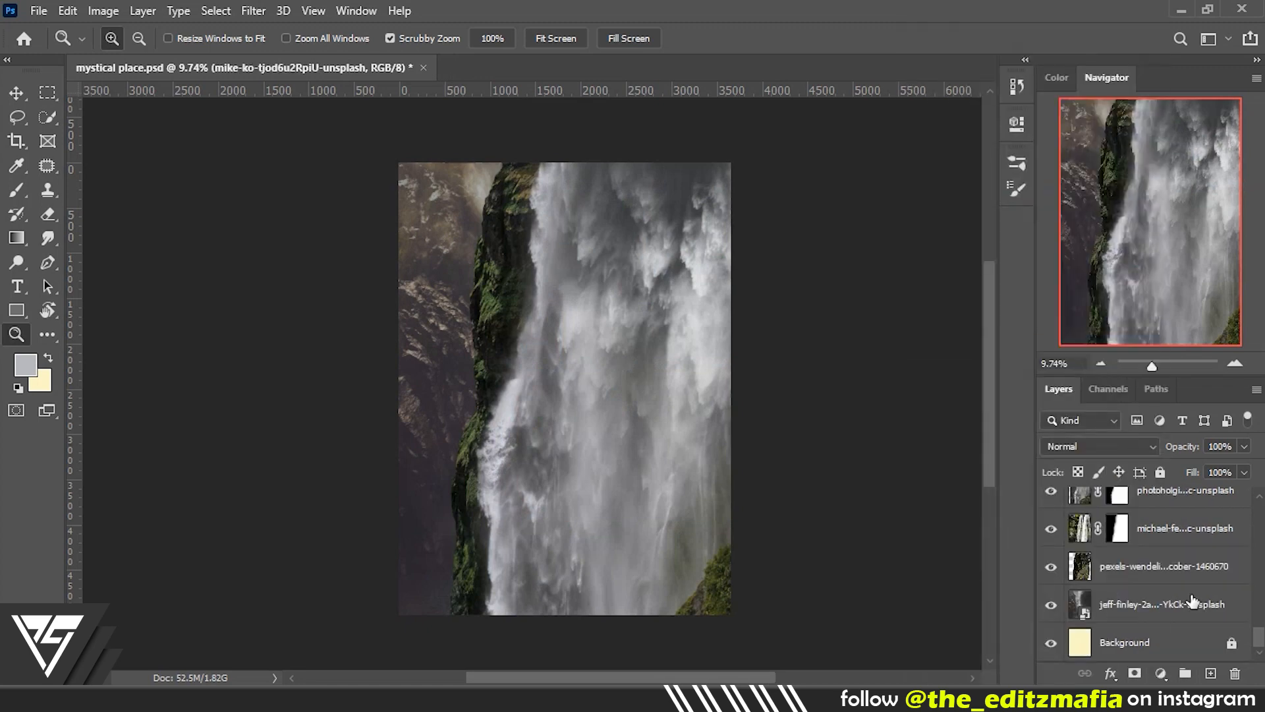
Shift the rainbow waterfall photo sideways so its falling water shows beside the cliff
key(ctrl+t)
drag(731, 389, 594, 465)
key(z)
Add a Levels adjustment clipped to the background waterfall and pull its dark and light ends inward for a hazier look
click(1161, 673)
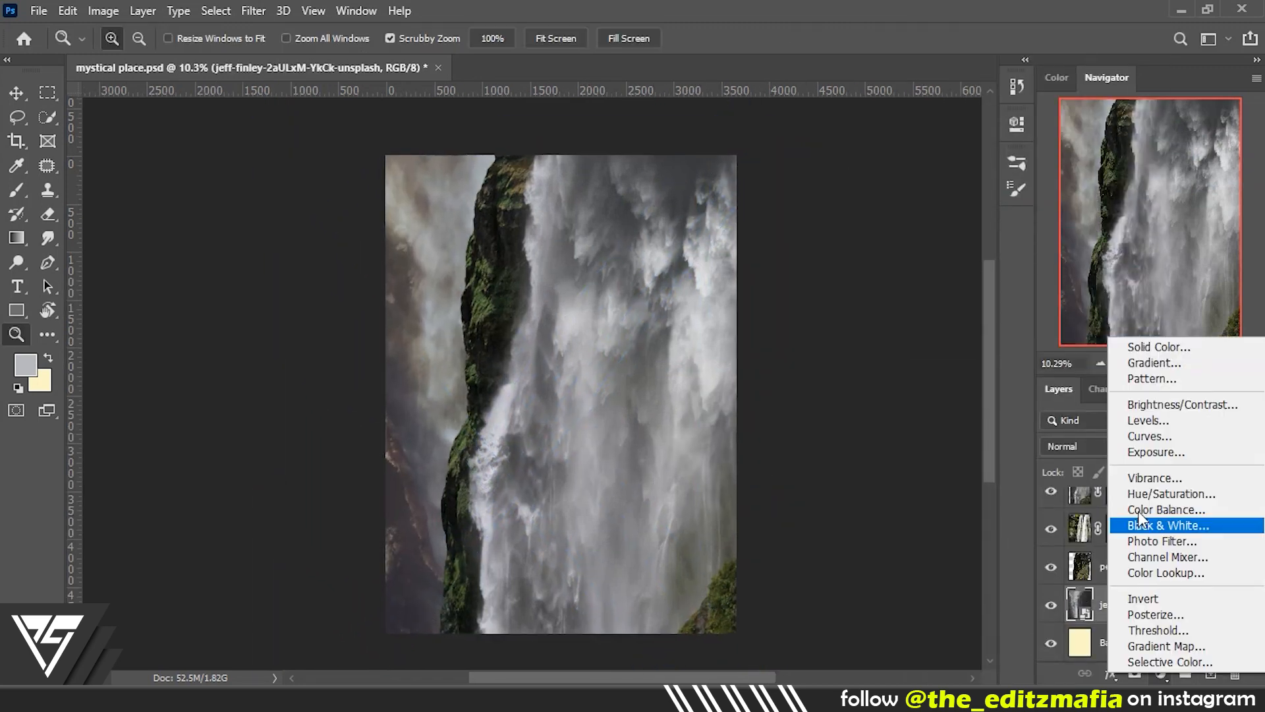
click(1147, 420)
click(856, 432)
drag(772, 365, 805, 366)
drag(971, 366, 910, 365)
click(987, 109)
key(b)
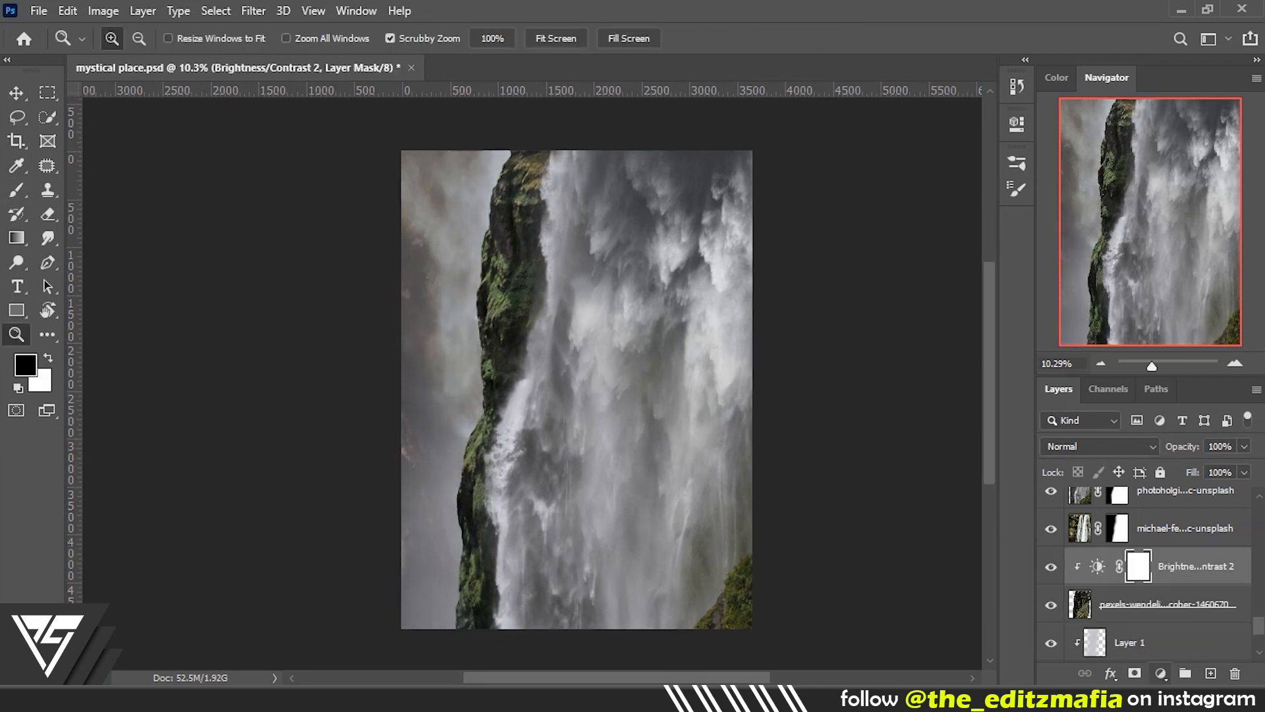
Add a Hue/Saturation adjustment clipped to the green cliff layer
click(1161, 673)
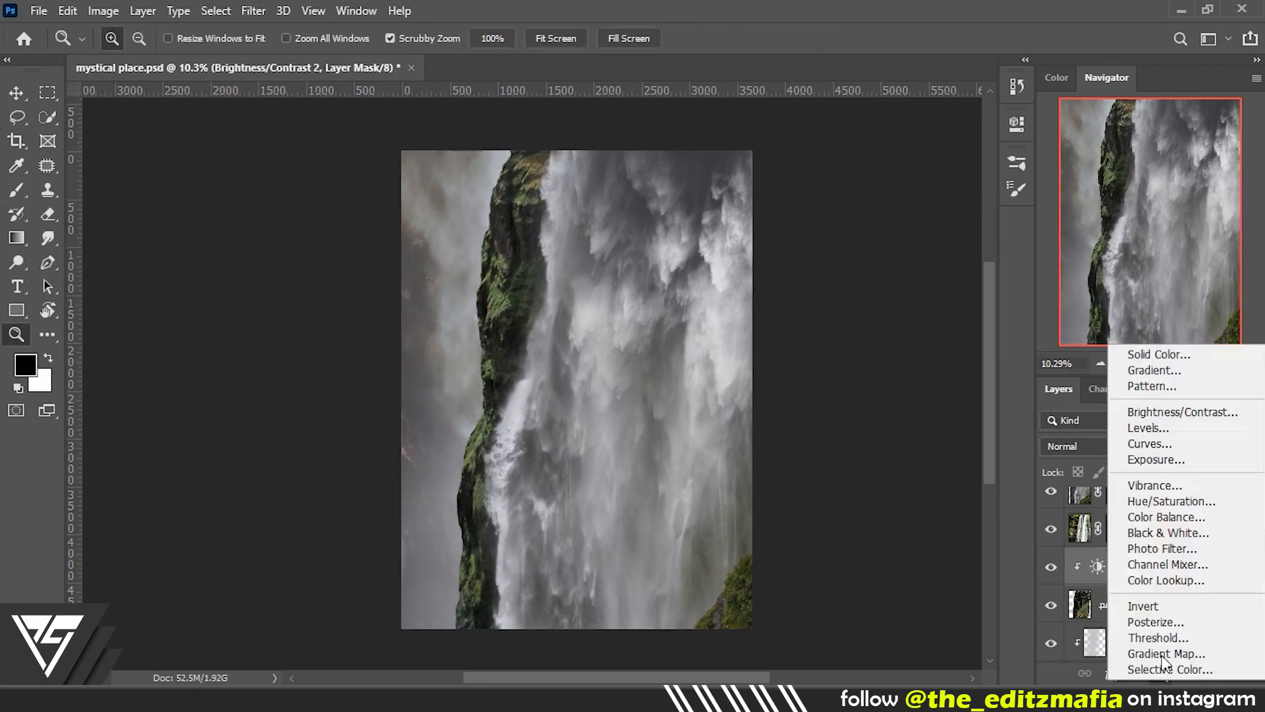
click(1172, 501)
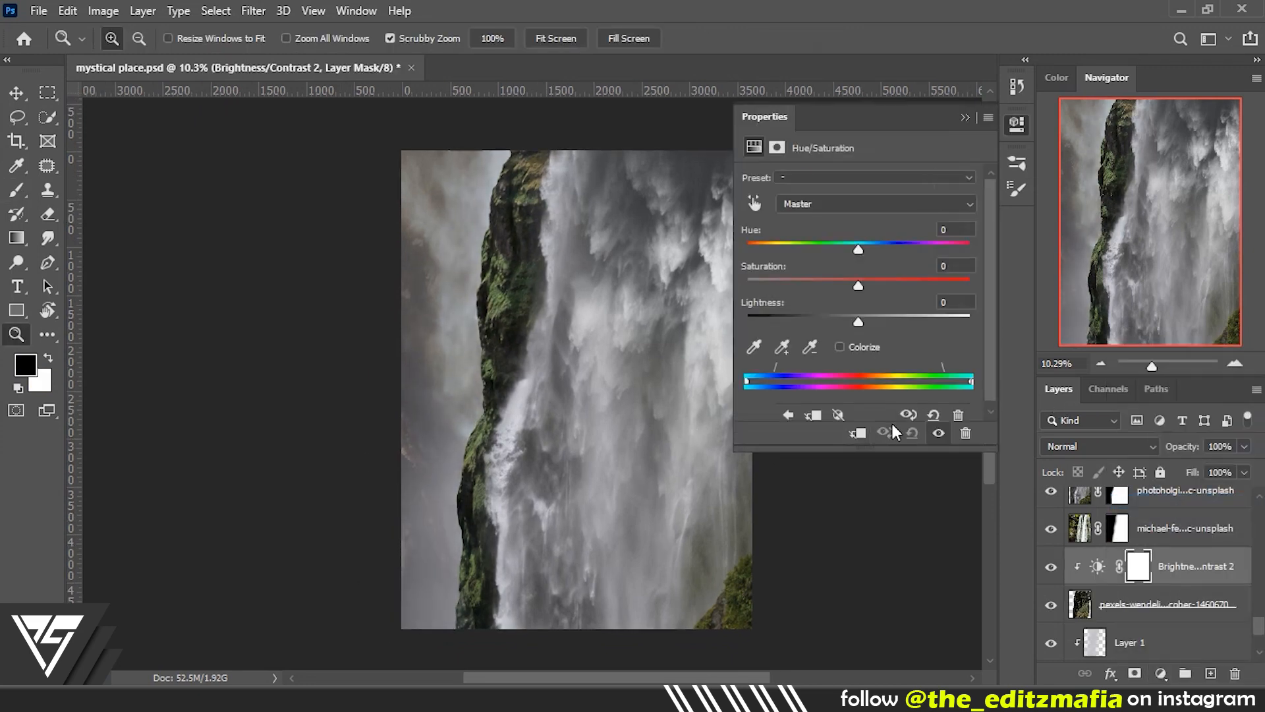
click(859, 435)
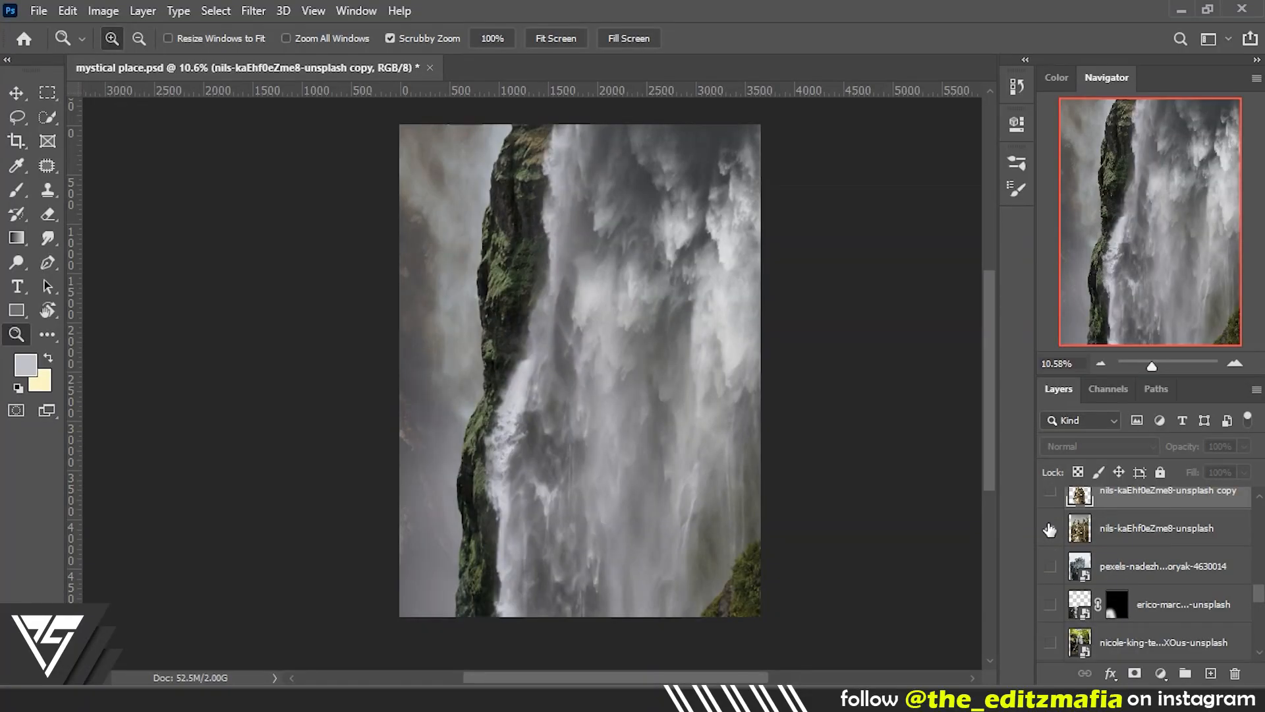
Show the original statue photo layer and mask it to the selection around the large bearded statue
click(1050, 529)
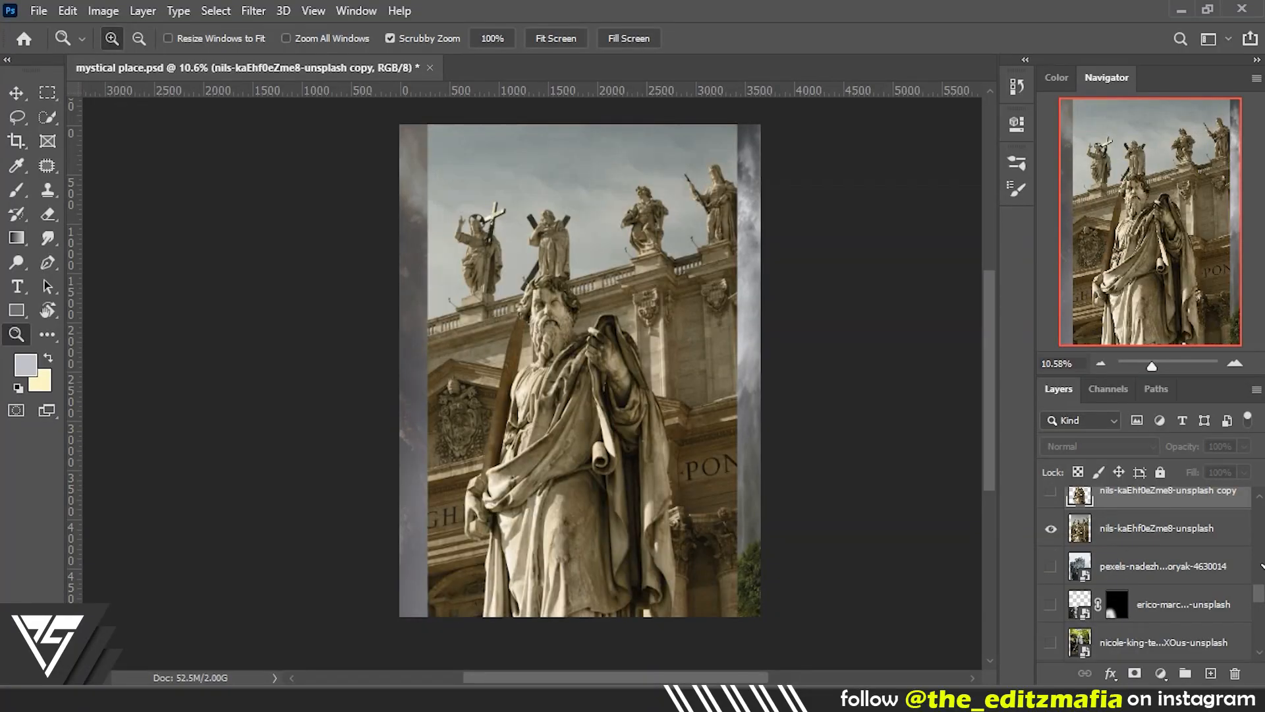
click(1114, 532)
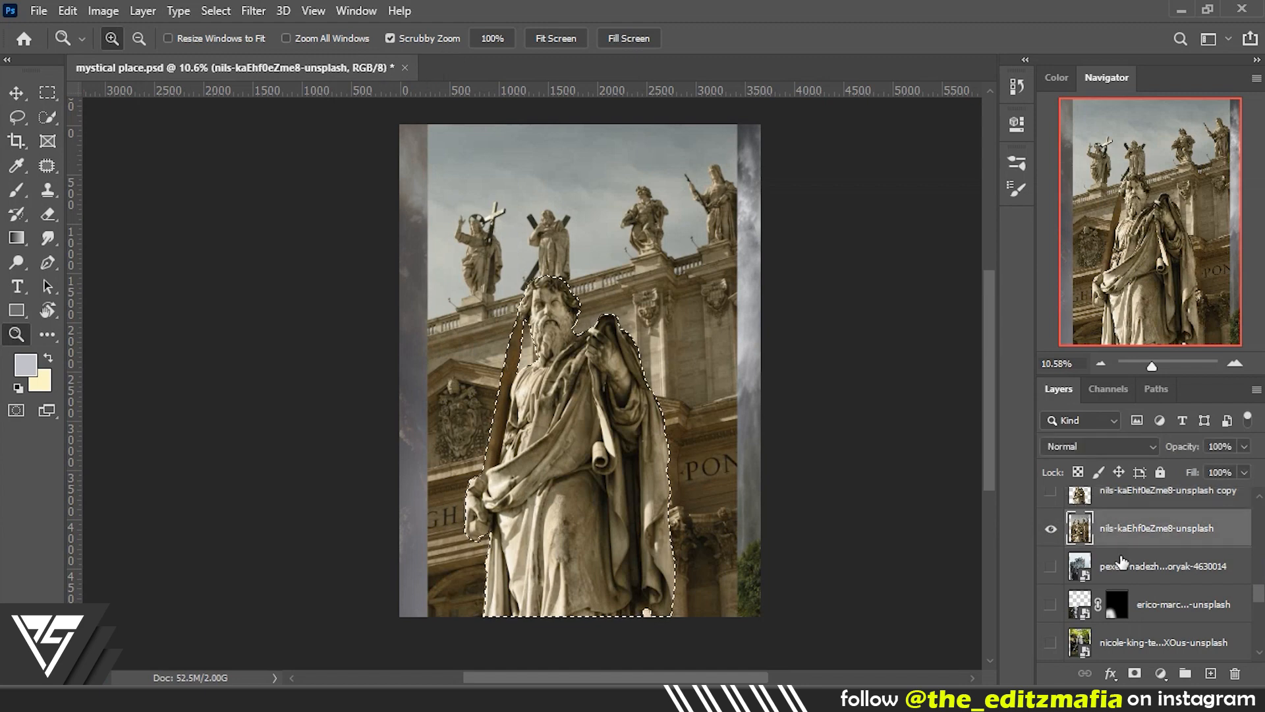
click(1134, 673)
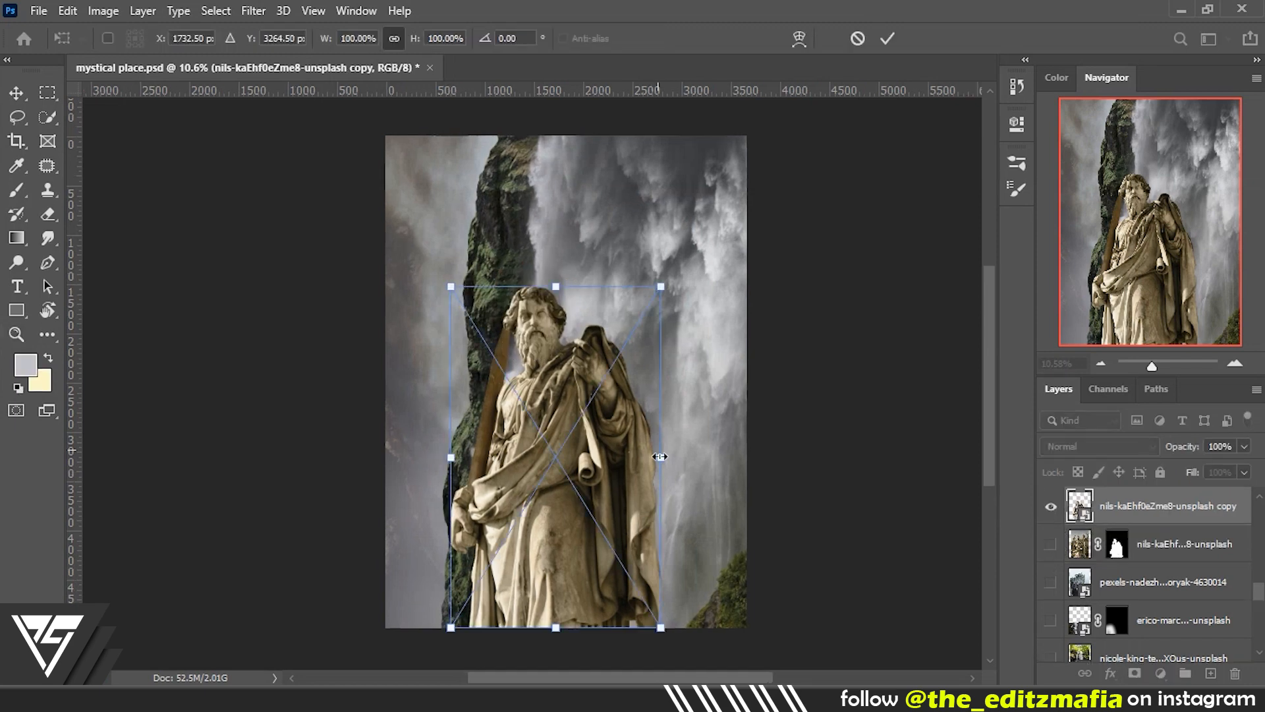
Enlarge the statue cutout to about 116% and fade its waterfall side out with a soft brush on its layer mask
drag(556, 285, 556, 231)
drag(595, 384, 606, 384)
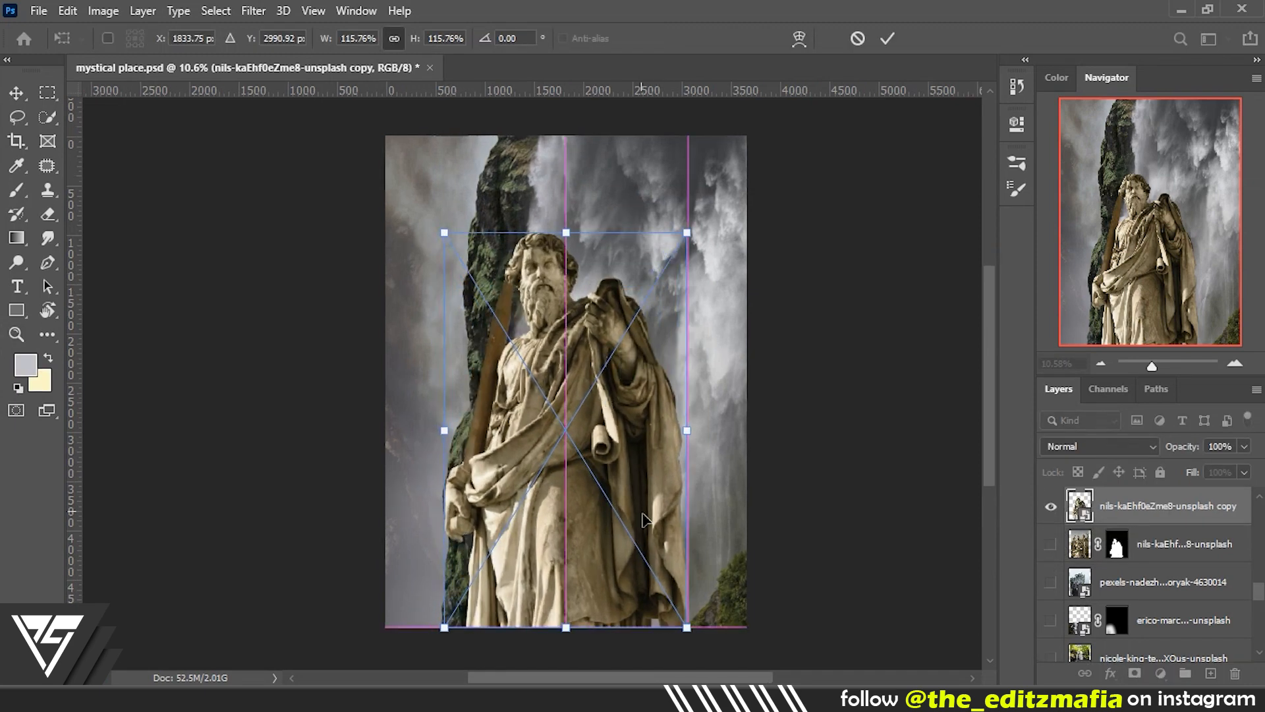
drag(688, 626, 677, 633)
drag(688, 233, 696, 232)
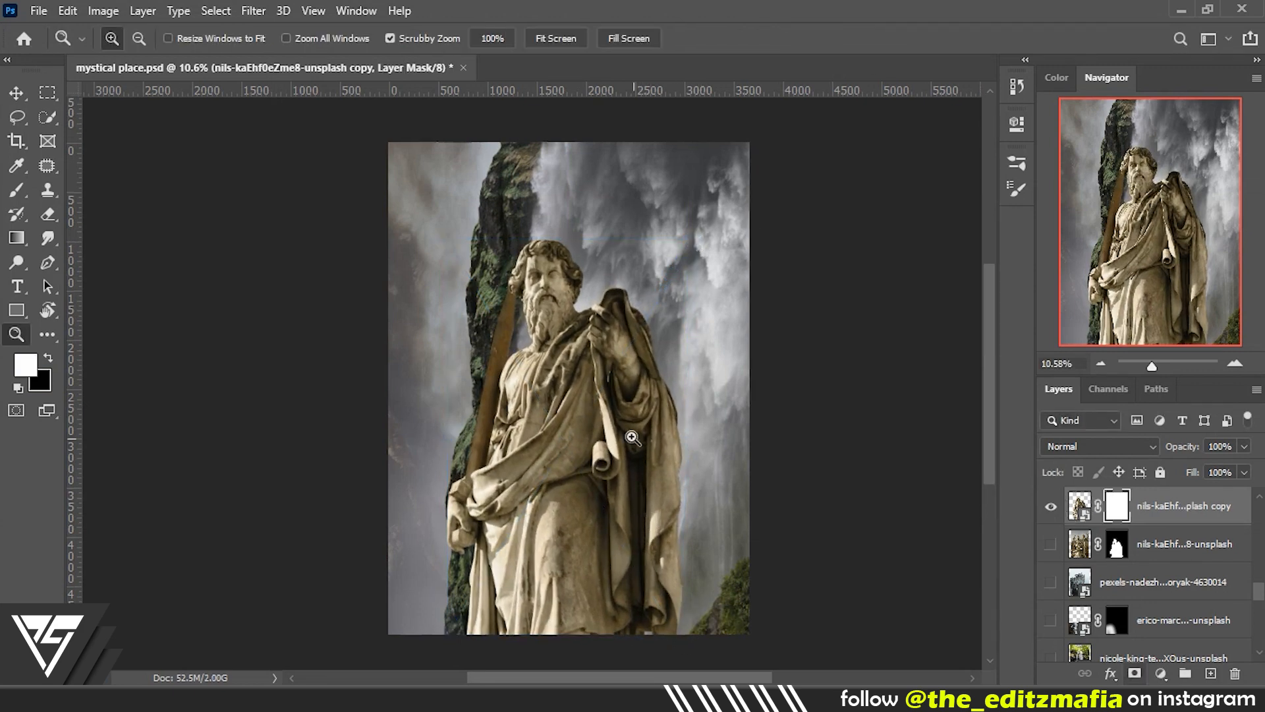
key(b)
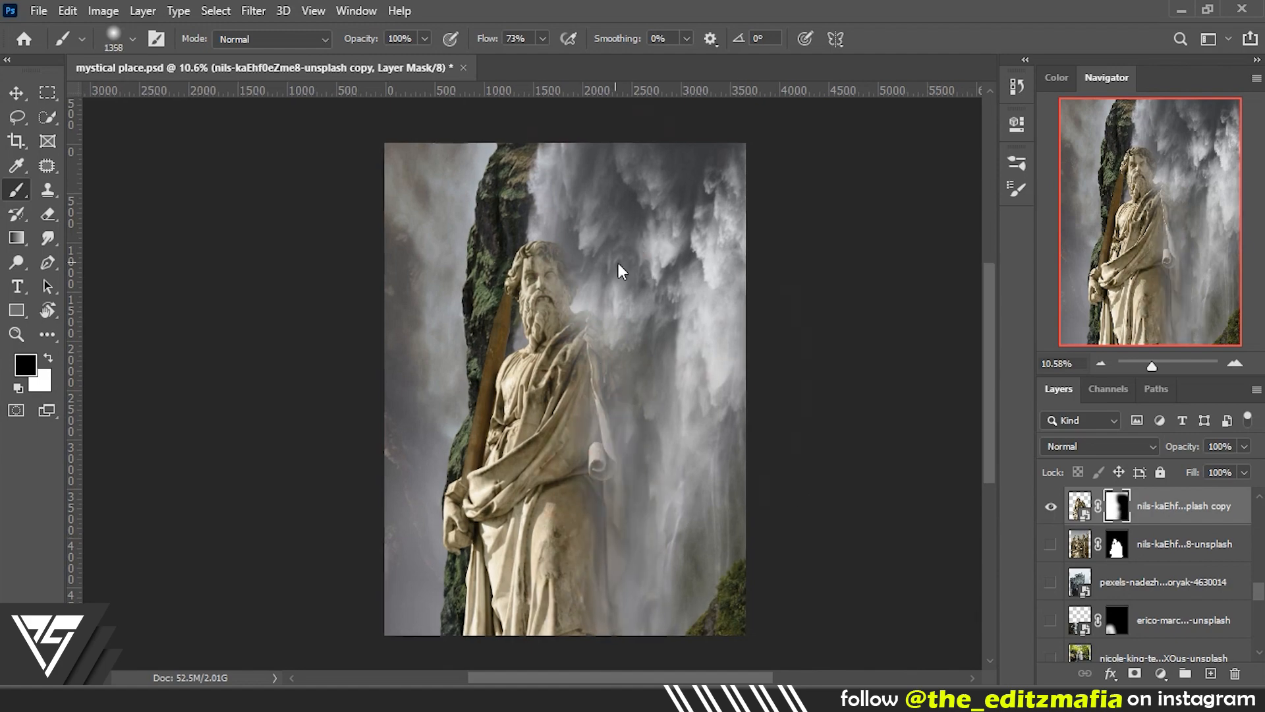
click(1017, 124)
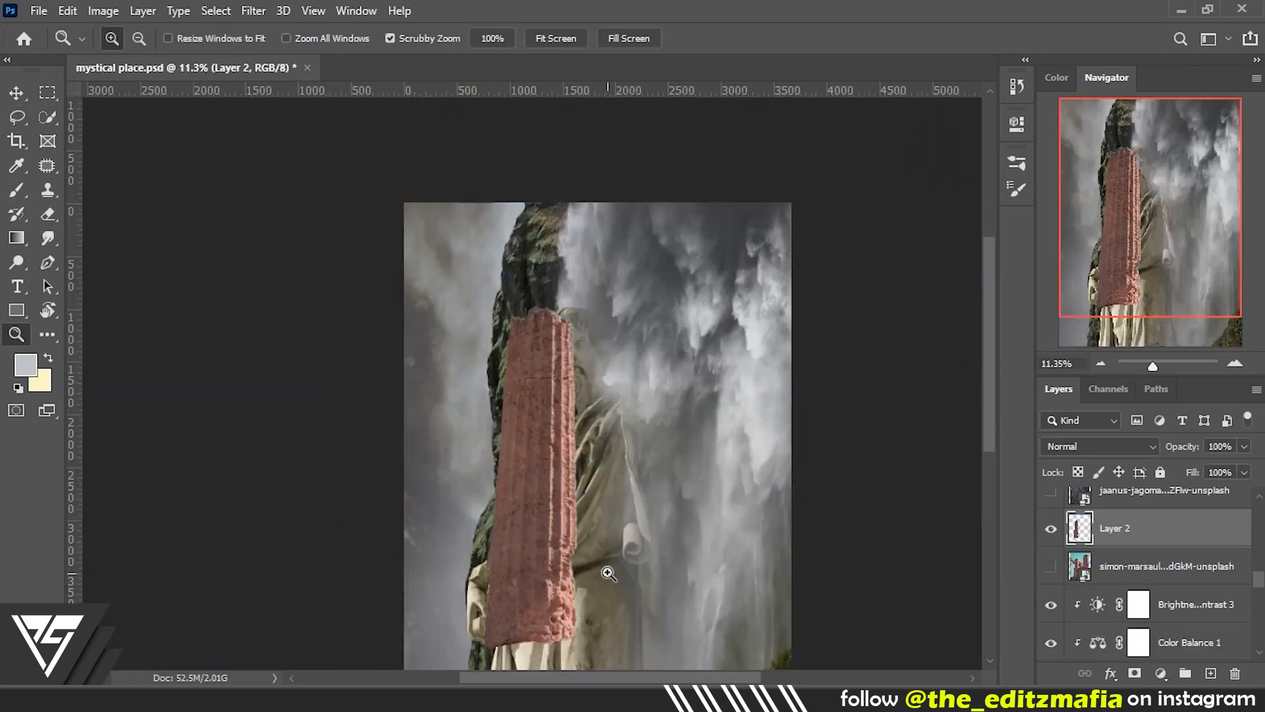
Rotate the red stone column and position it so it leans behind the cliff
key(ctrl+t)
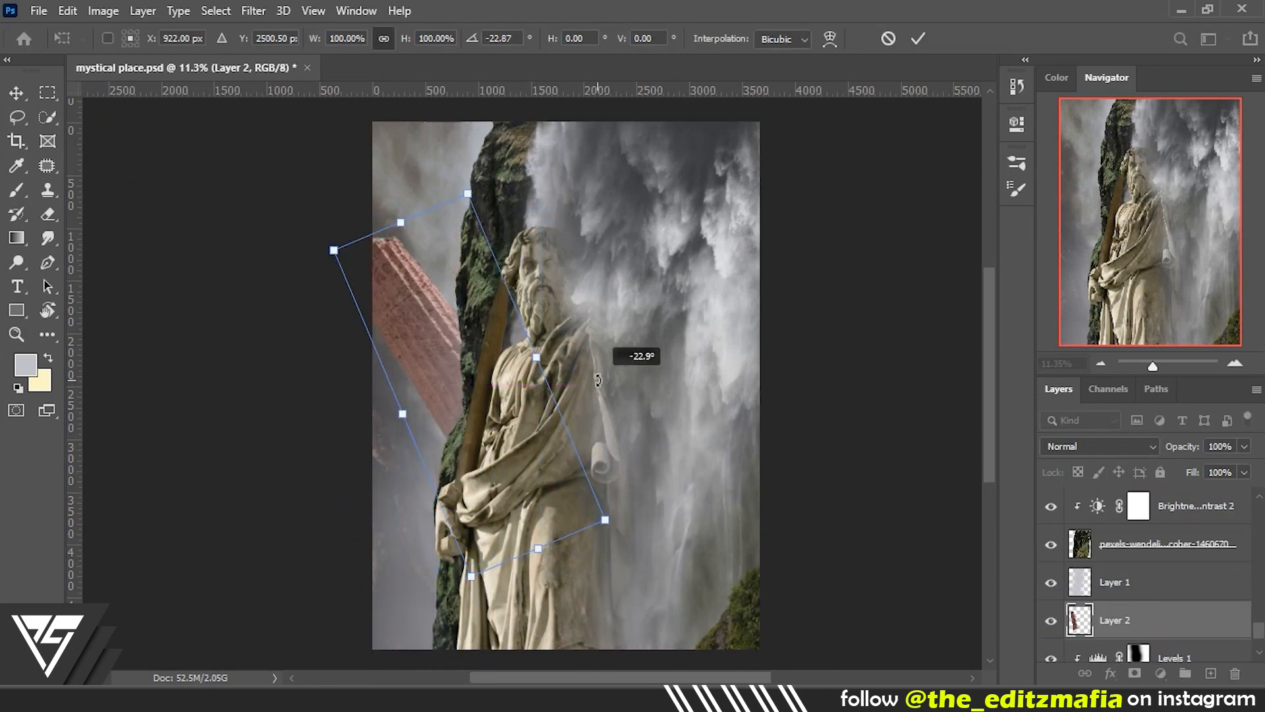
mouse_move(502, 461)
mouse_down()
mouse_move(521, 466)
mouse_move(503, 485)
mouse_up()
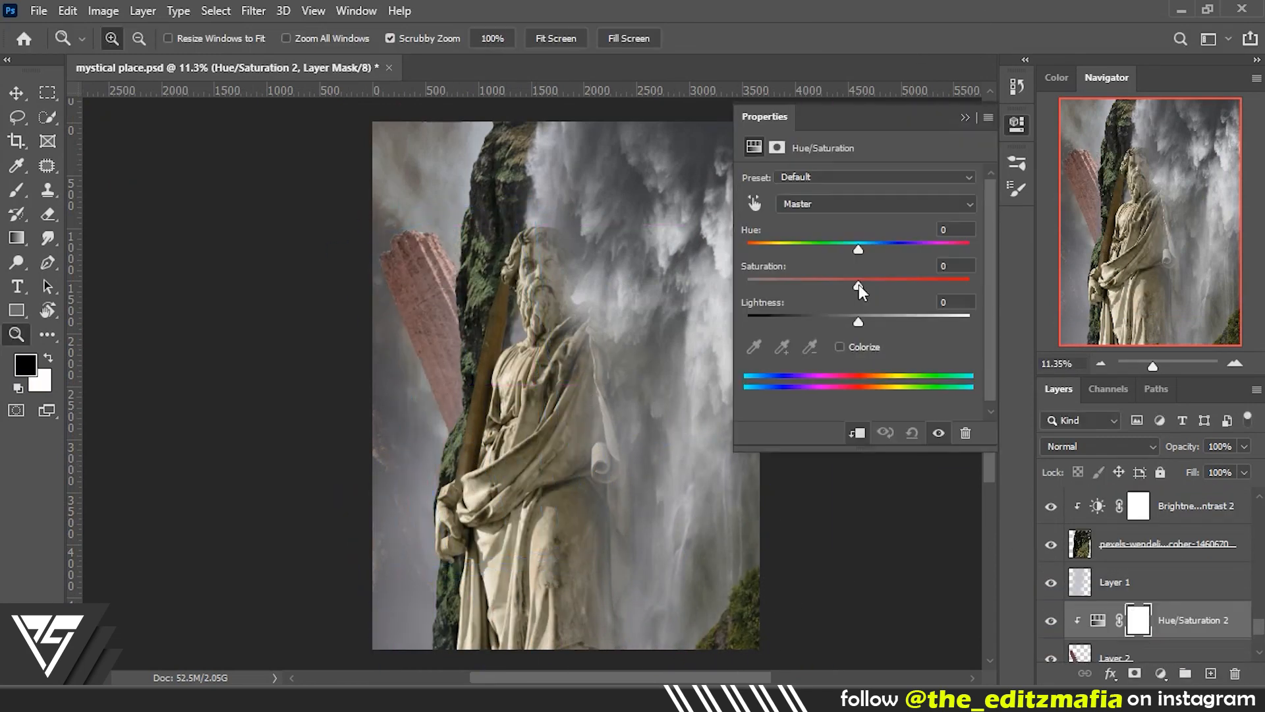
Mute the column's red colour with its Hue/Saturation adjustment and add a Levels adjustment to it
drag(837, 301, 800, 303)
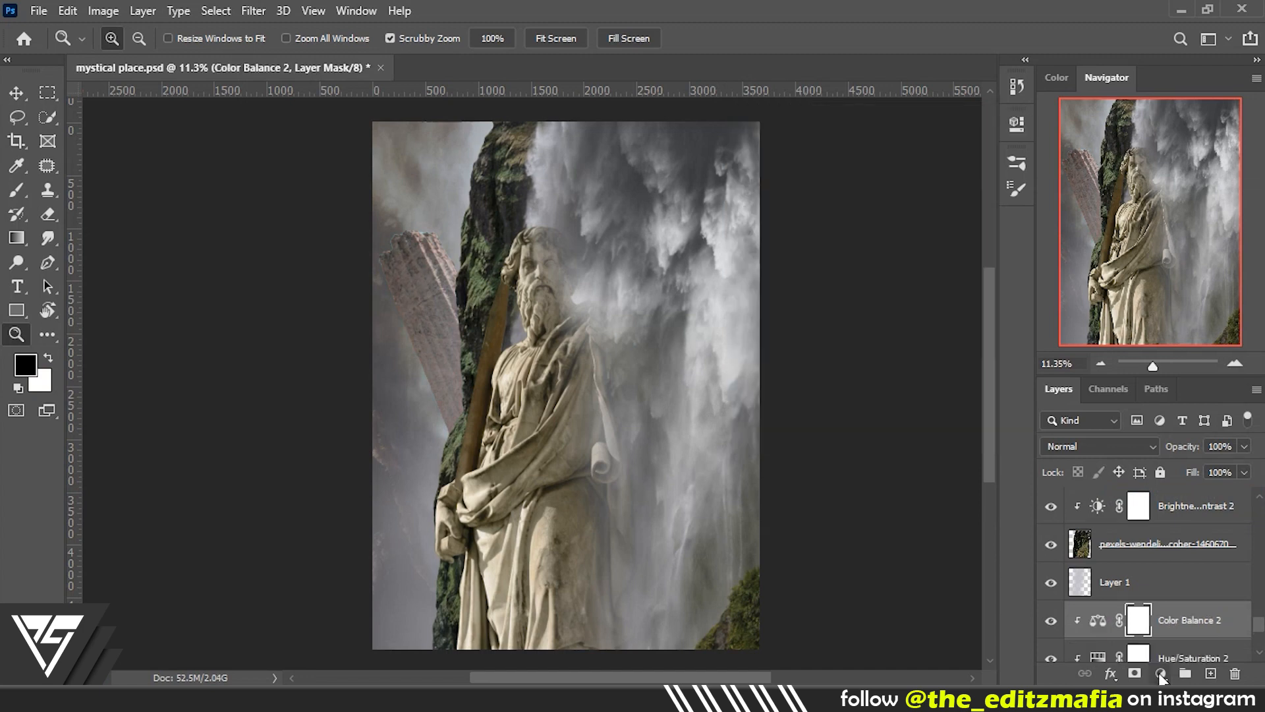
click(1160, 673)
click(1145, 422)
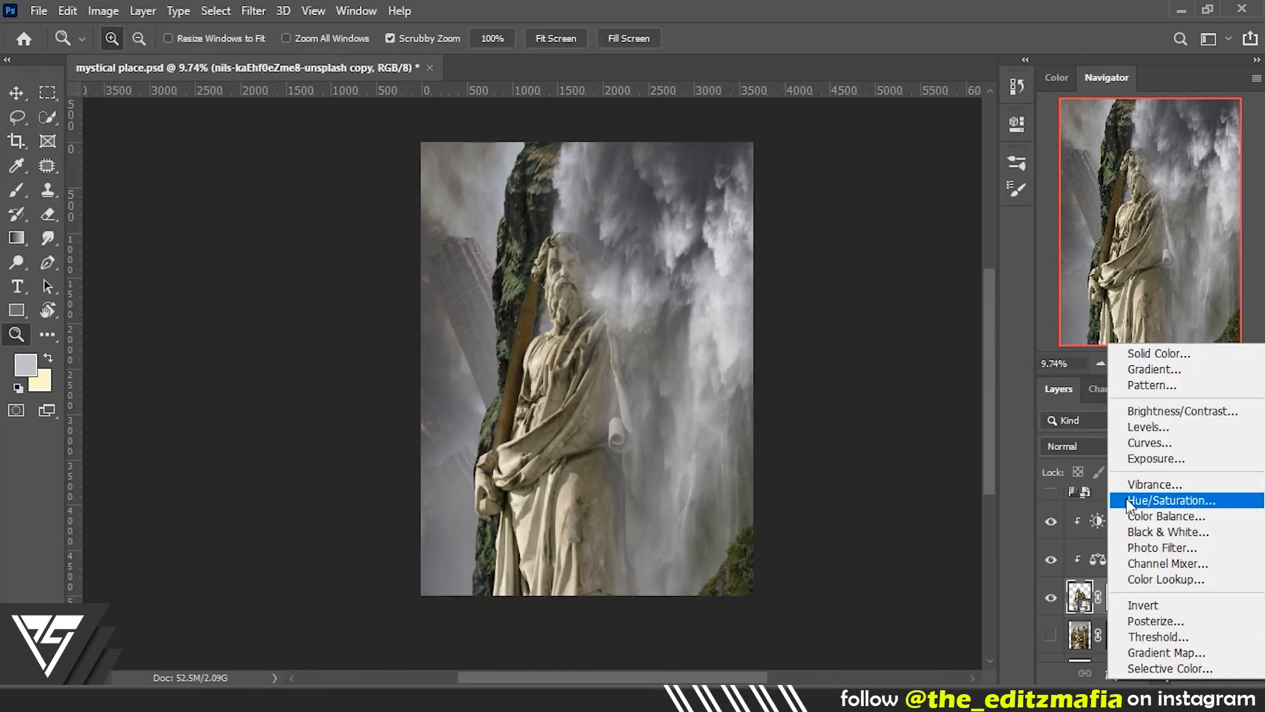
Add a Hue/Saturation adjustment clipped to the statue to mute its yellow tone
click(1126, 497)
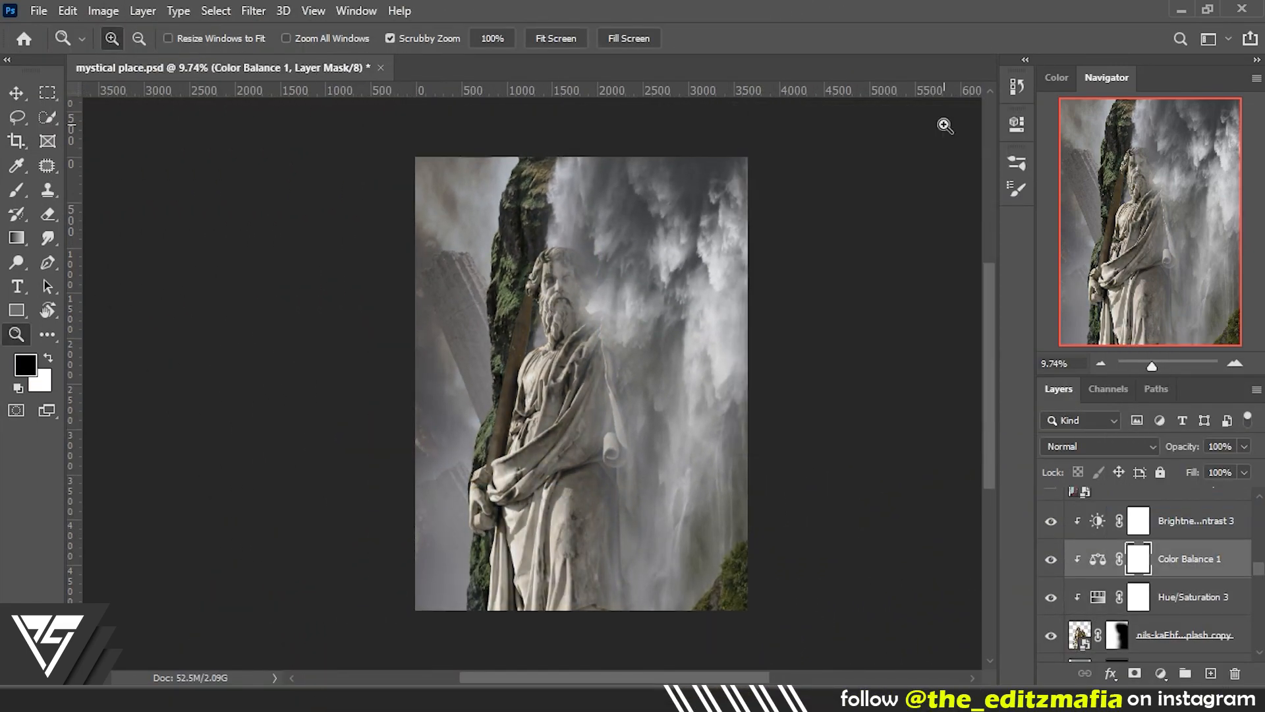
Rotate the column by -3.45° and adjust its position behind the cliff
key(ctrl+t)
drag(580, 290, 580, 280)
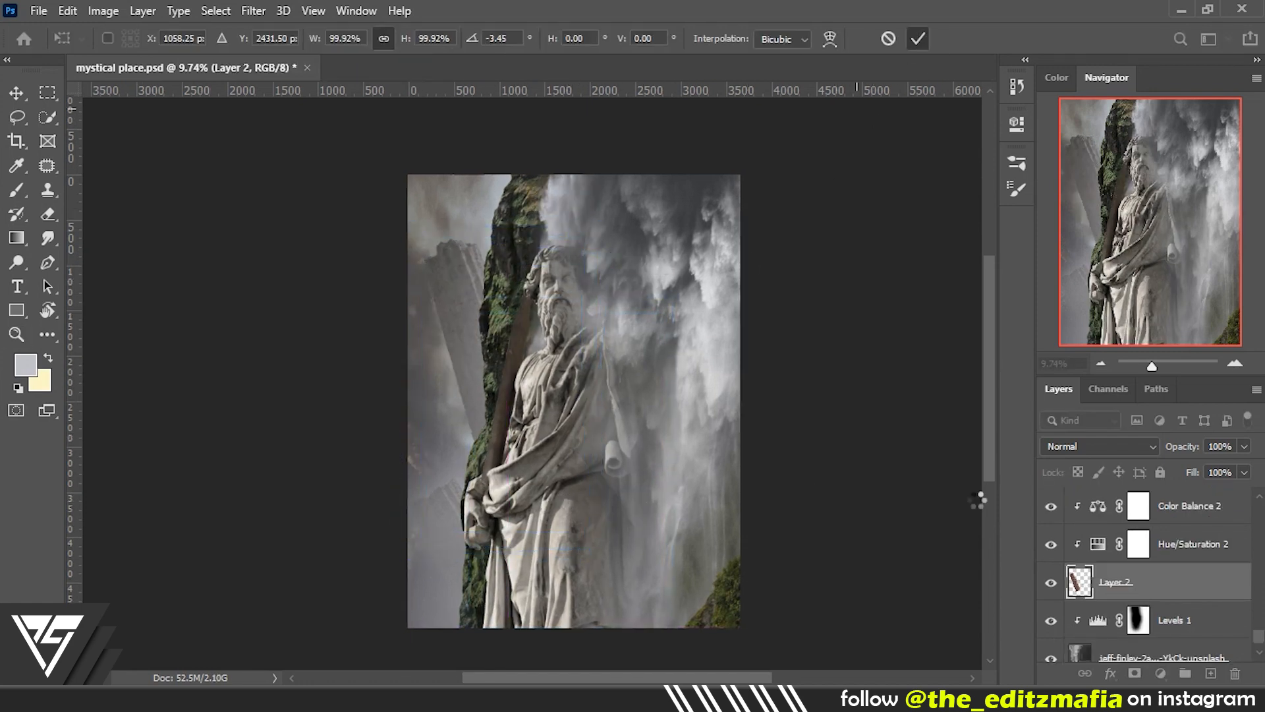
drag(538, 521, 572, 543)
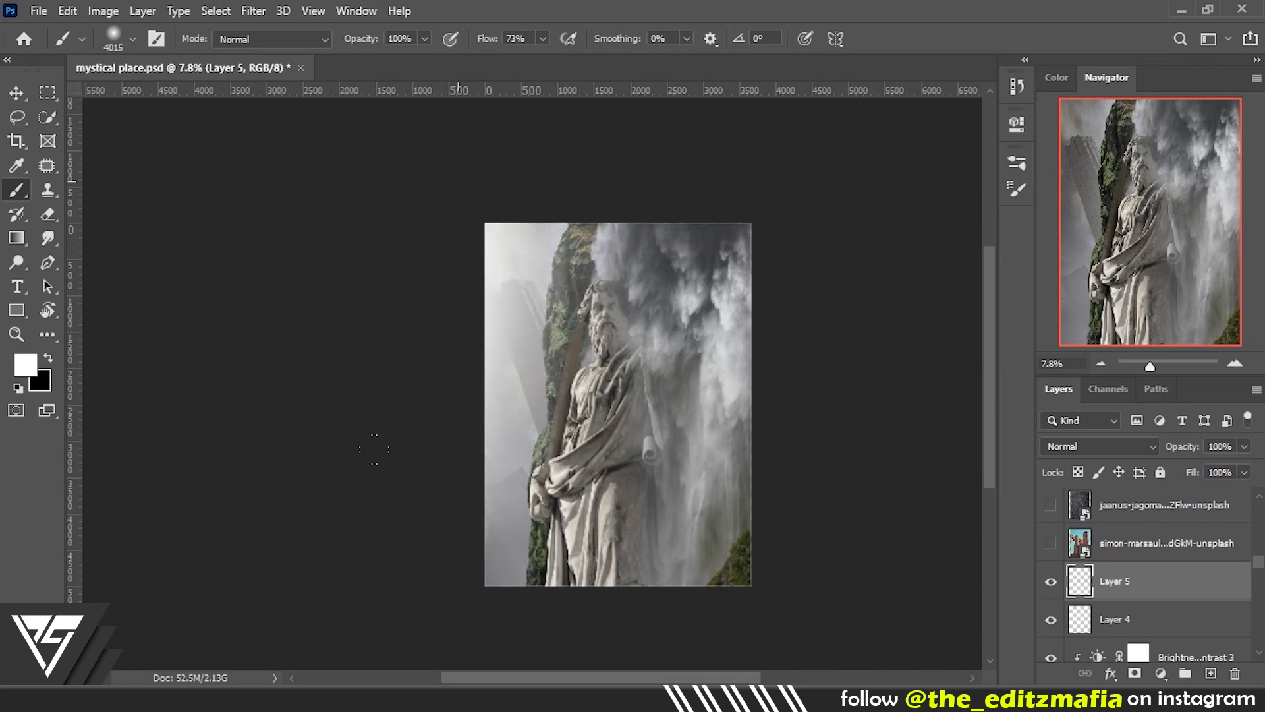
Paint soft white mist over the statue area on Layer 5 with a very large brush
drag(638, 387, 646, 389)
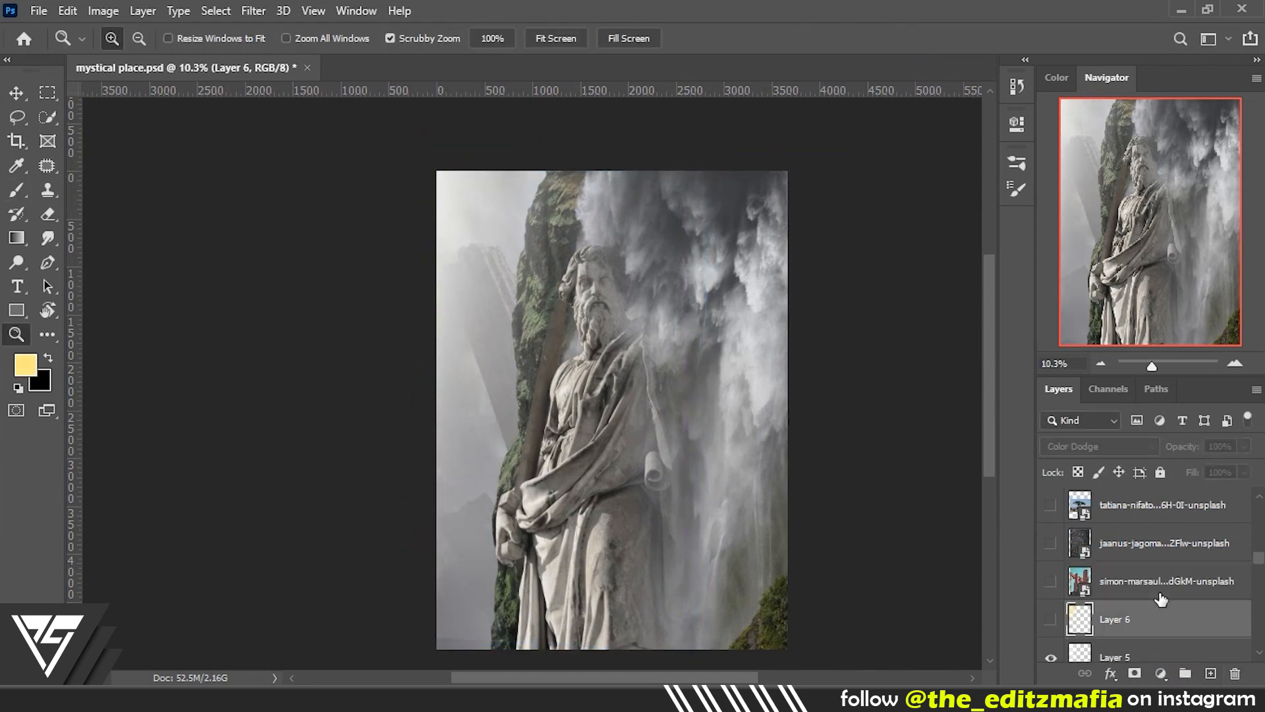
Mask out the column's upper end beside the statue's head on Group 2's layer mask so it blends into the cliff
scroll(1162, 599, up, 1)
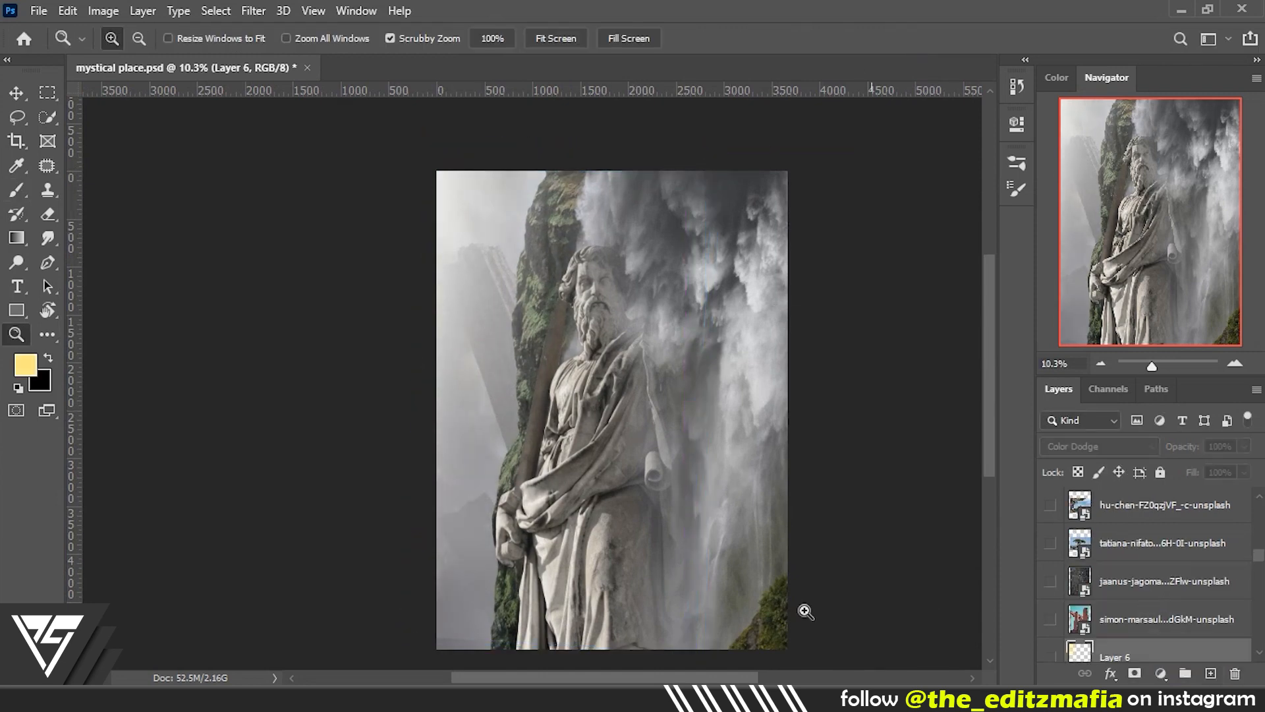
drag(542, 409, 672, 358)
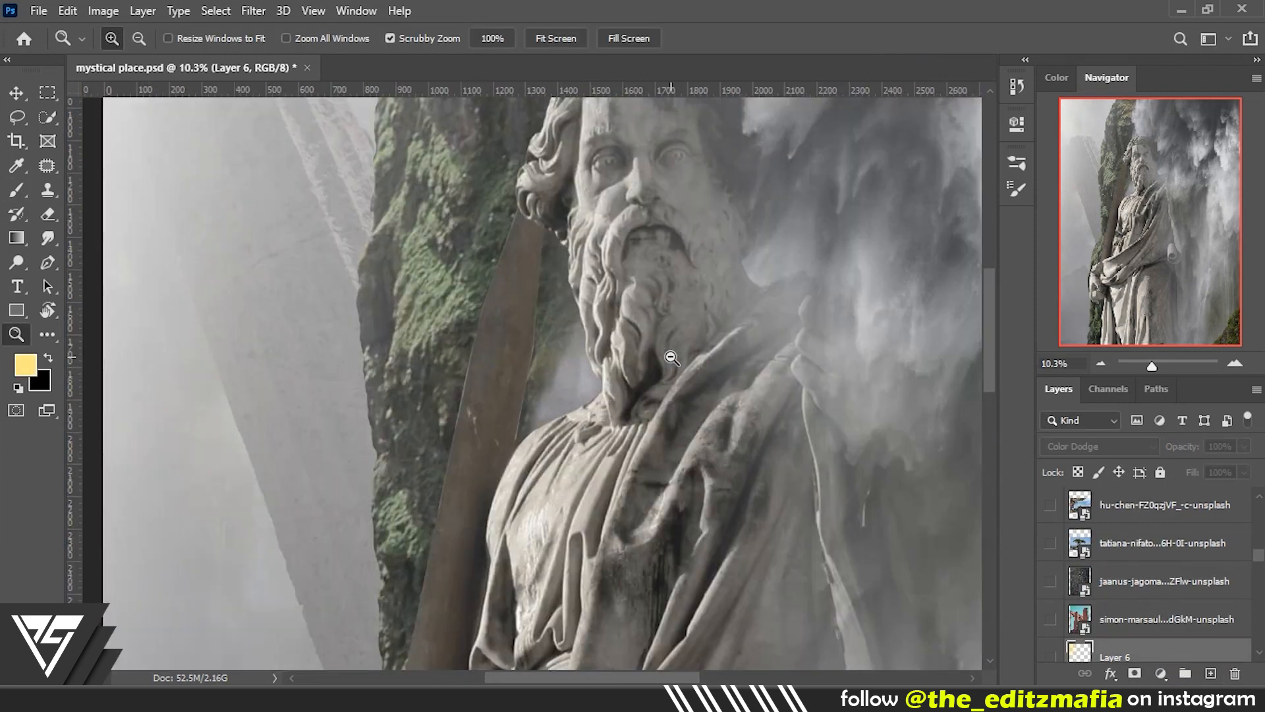
scroll(1191, 605, down, 5)
click(1187, 612)
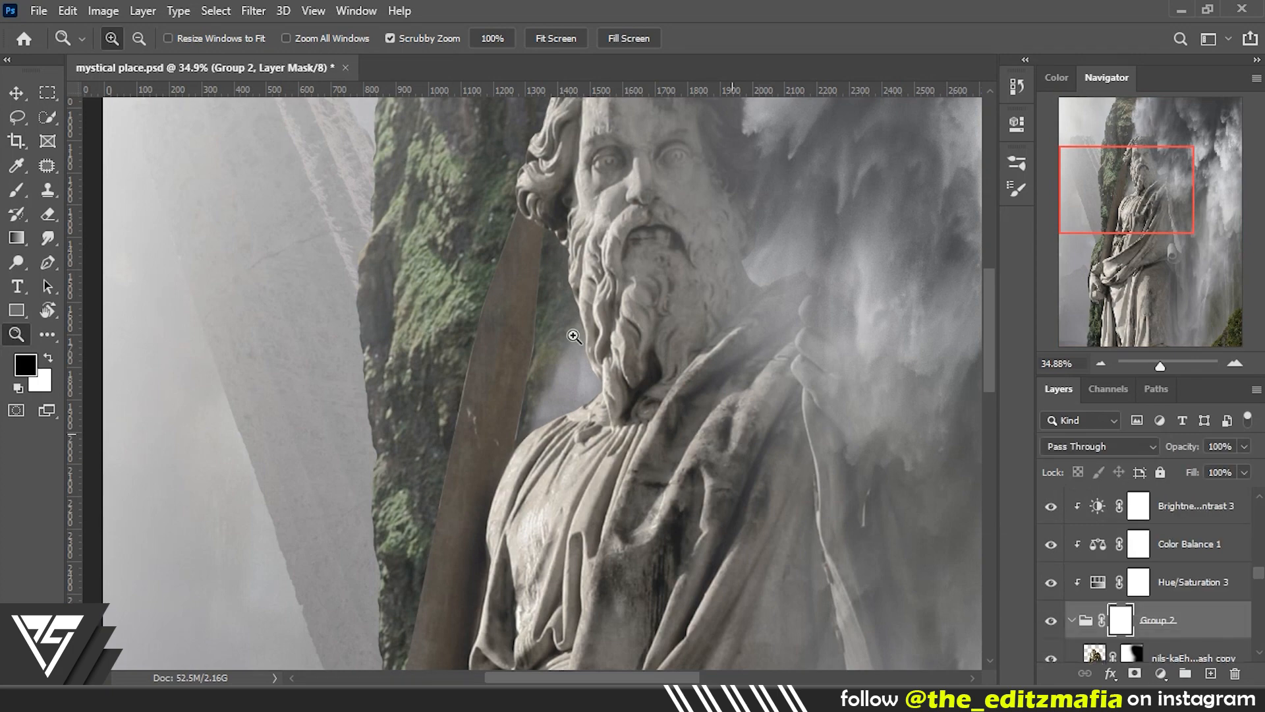
drag(570, 316, 604, 337)
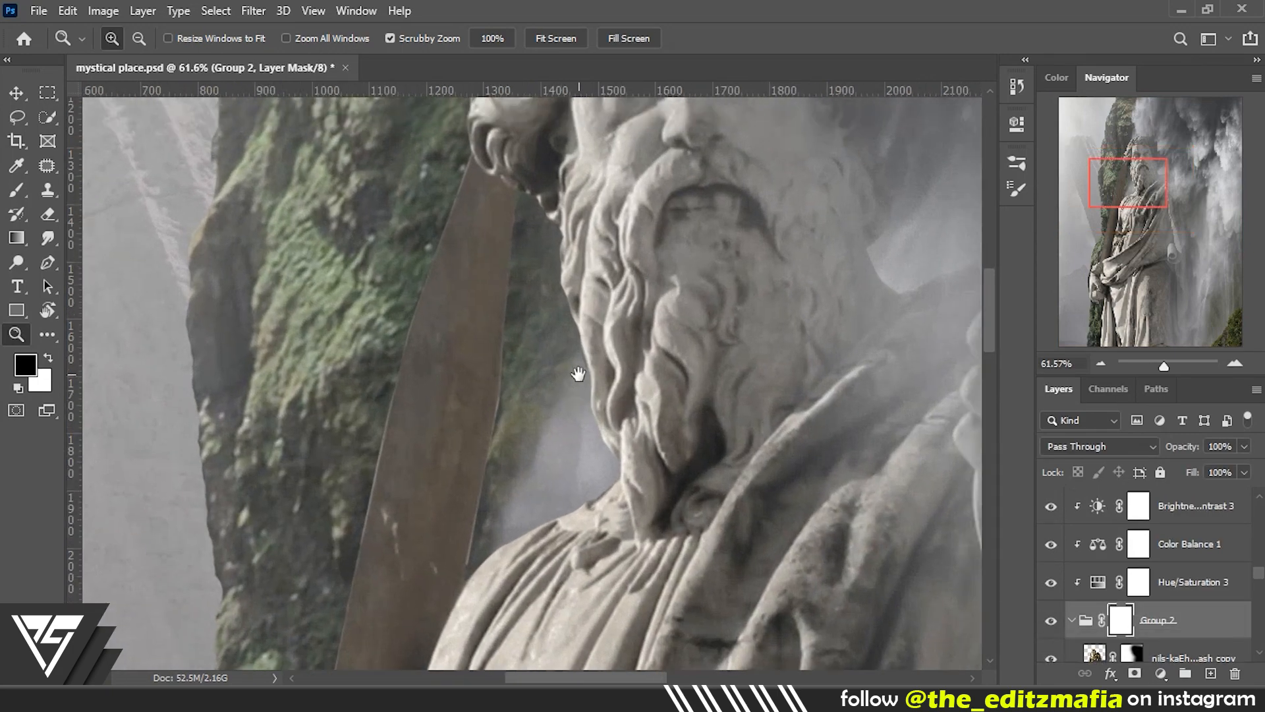
click(16, 117)
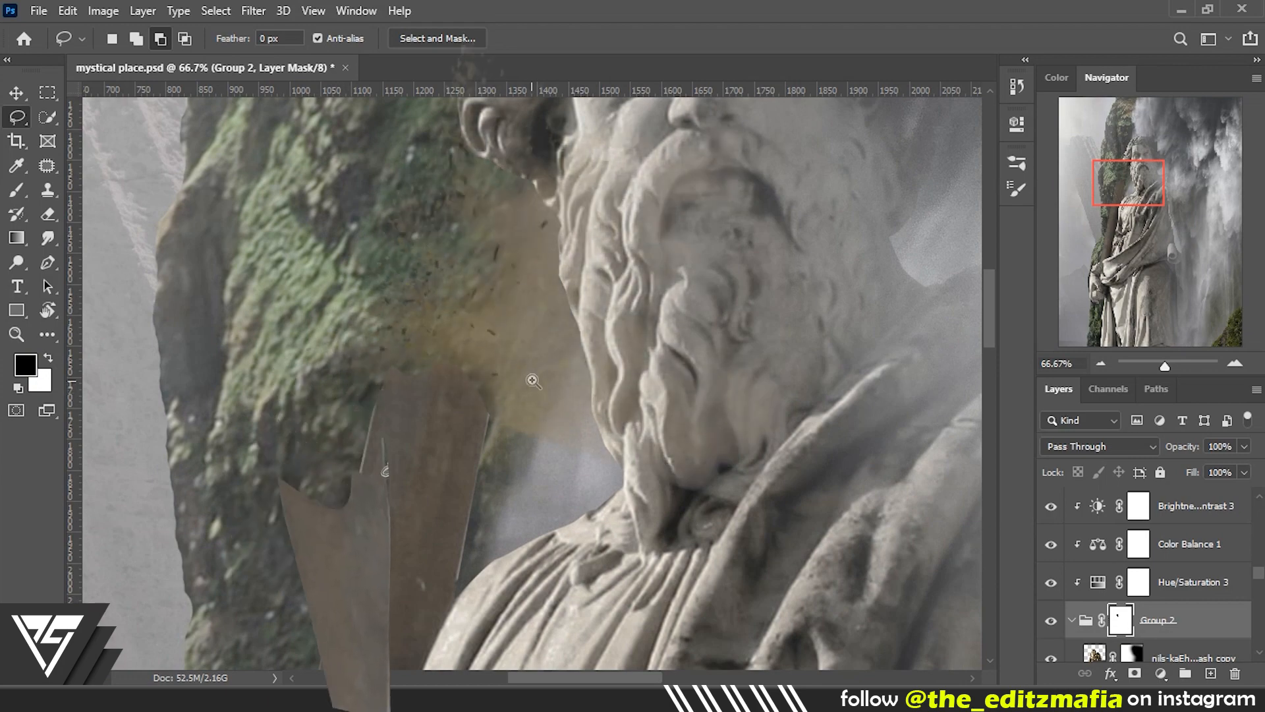
key(z)
drag(531, 378, 422, 509)
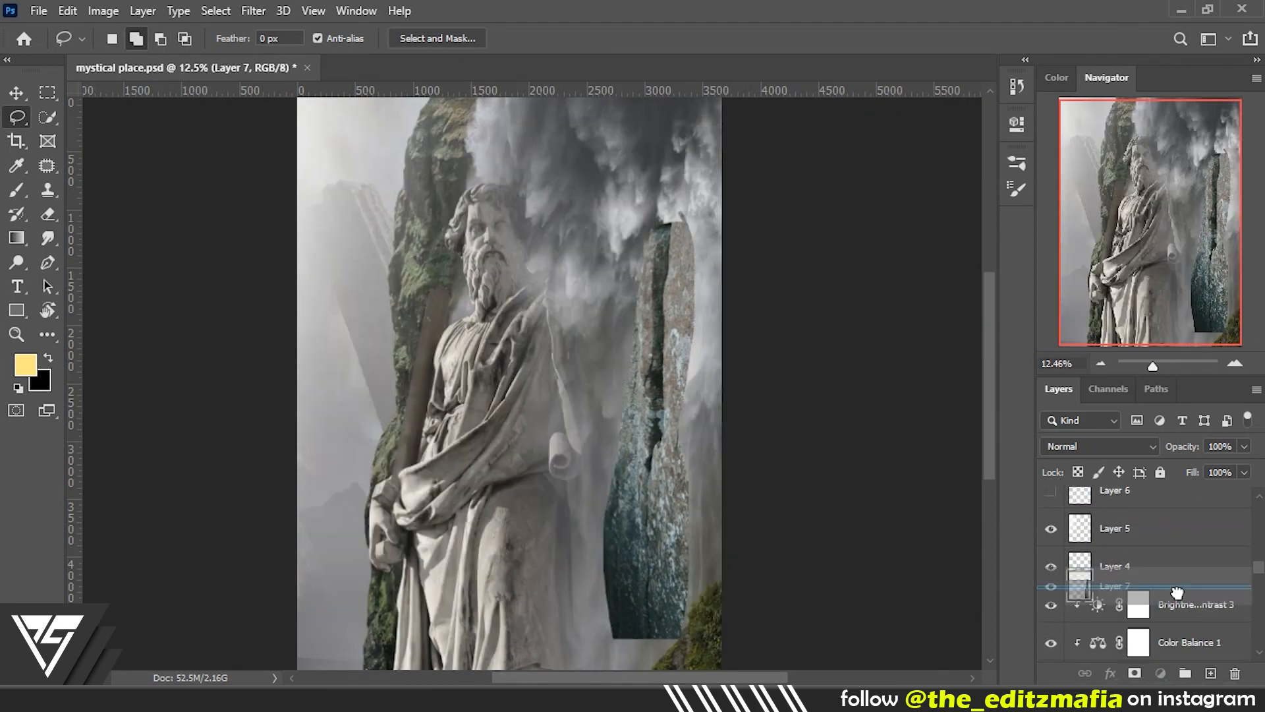
Place rock textures on the statue's lower robe as Layer 7 and Layer 8, clipped in Overlay mode with layer masks
drag(531, 610, 563, 548)
key(Return)
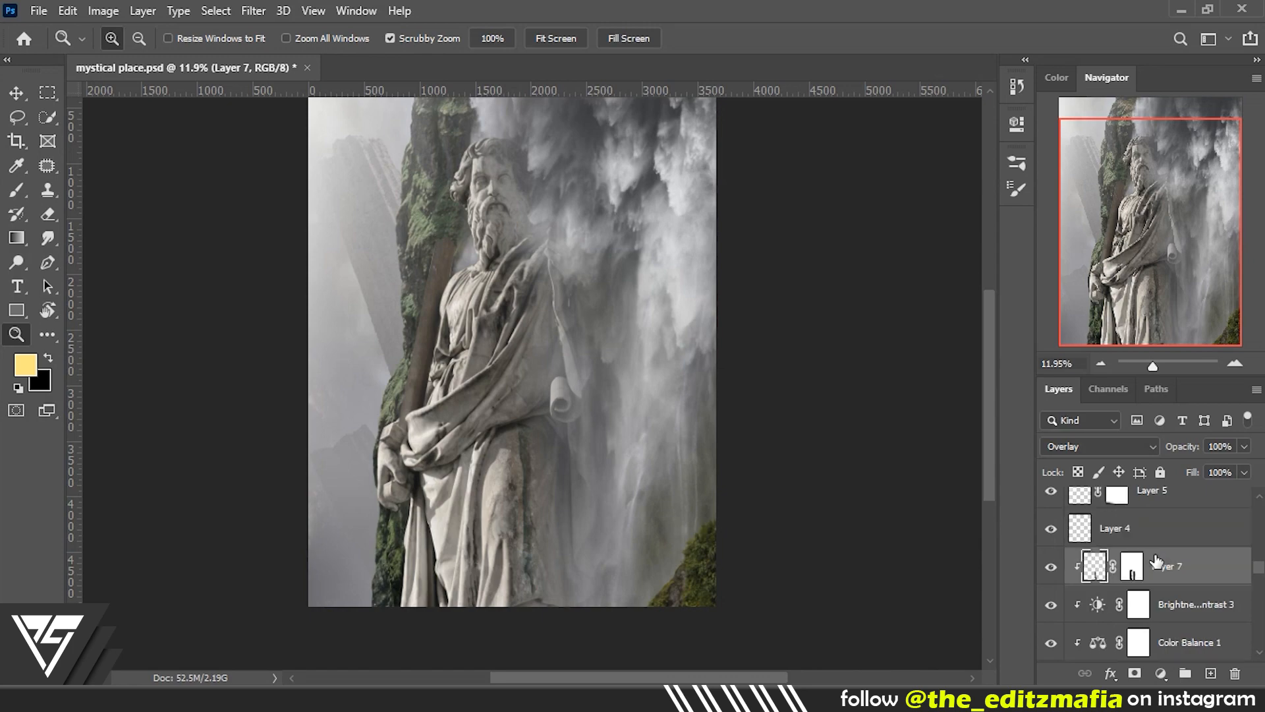
scroll(1157, 561, down, 5)
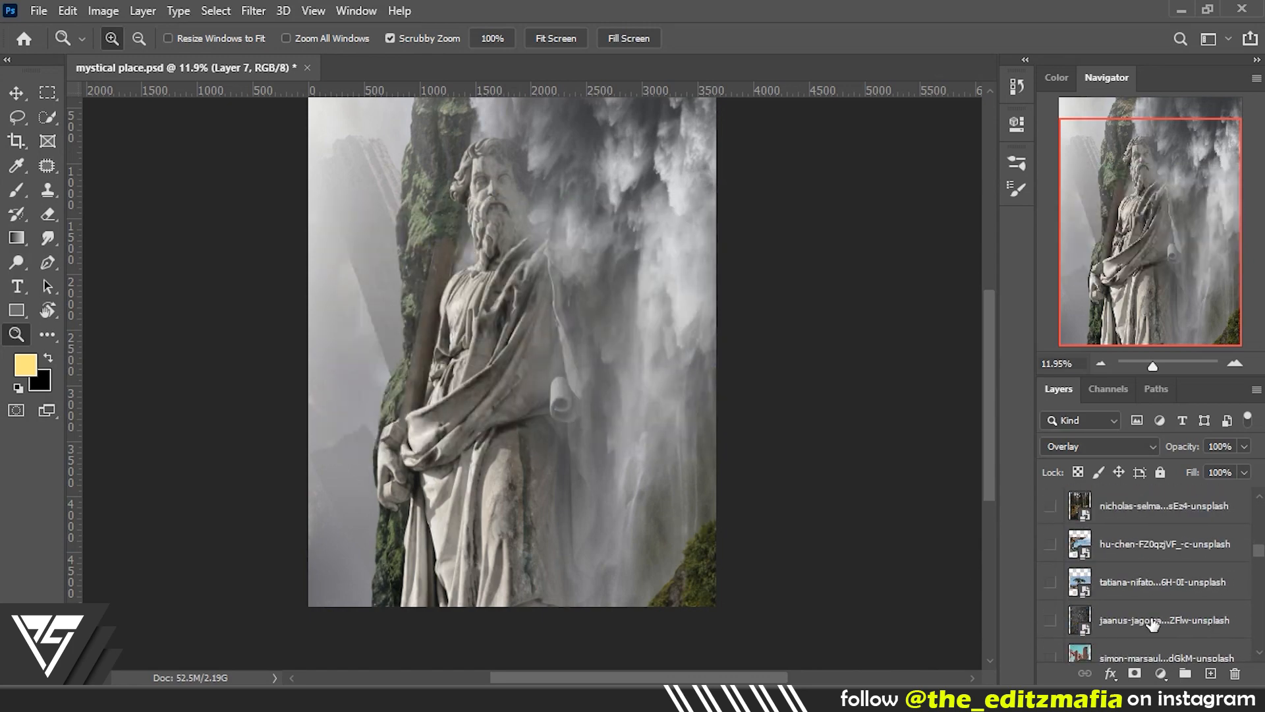
click(1134, 616)
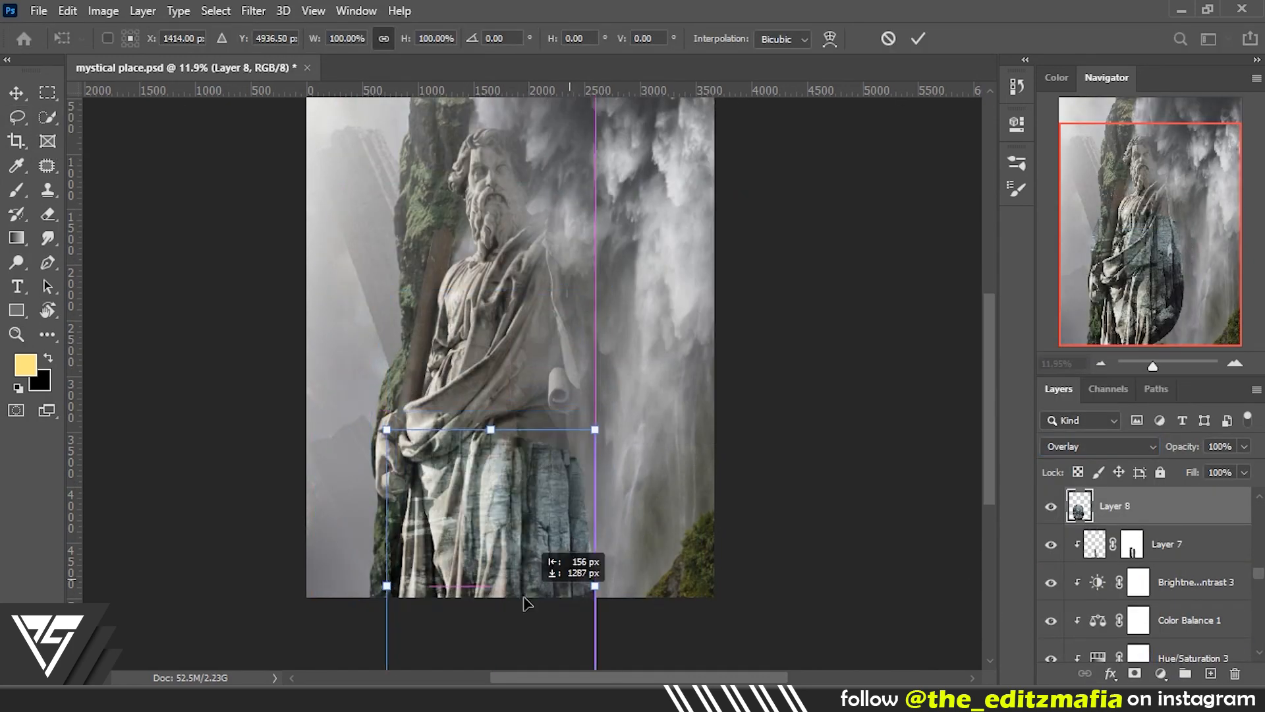
mouse_move(573, 589)
mouse_down()
mouse_move(711, 539)
mouse_move(761, 547)
mouse_up()
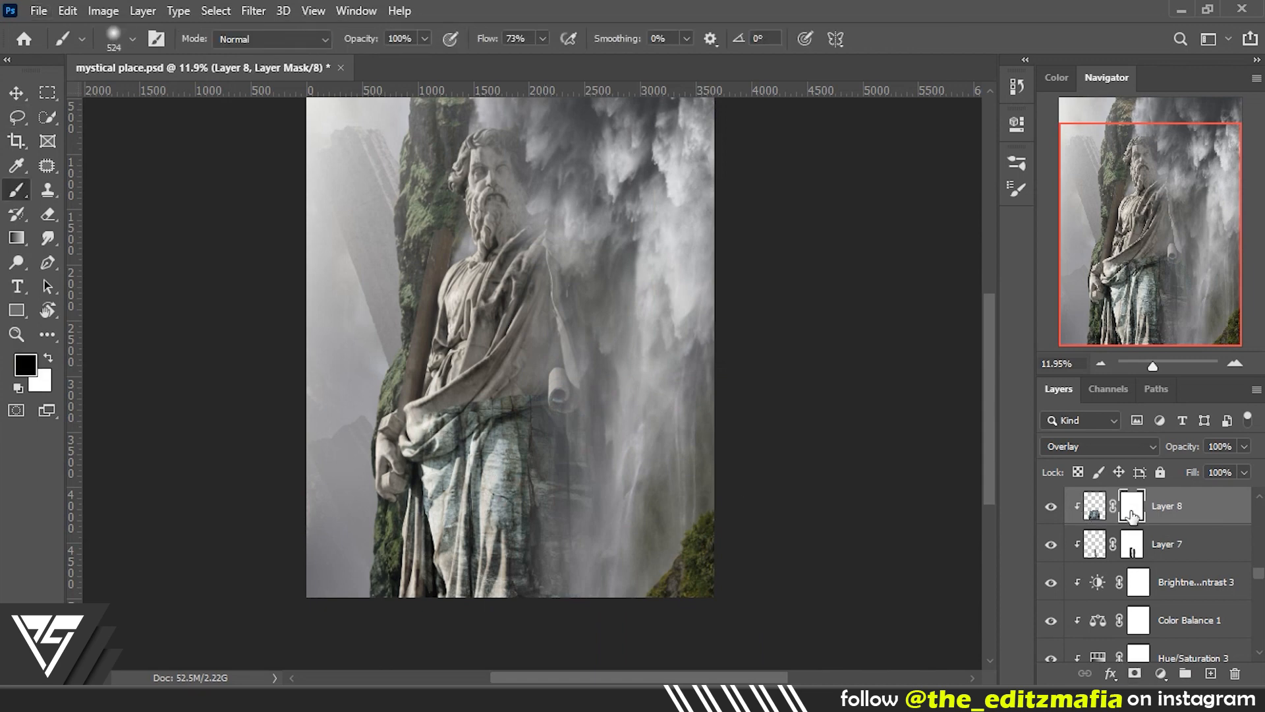
key(x)
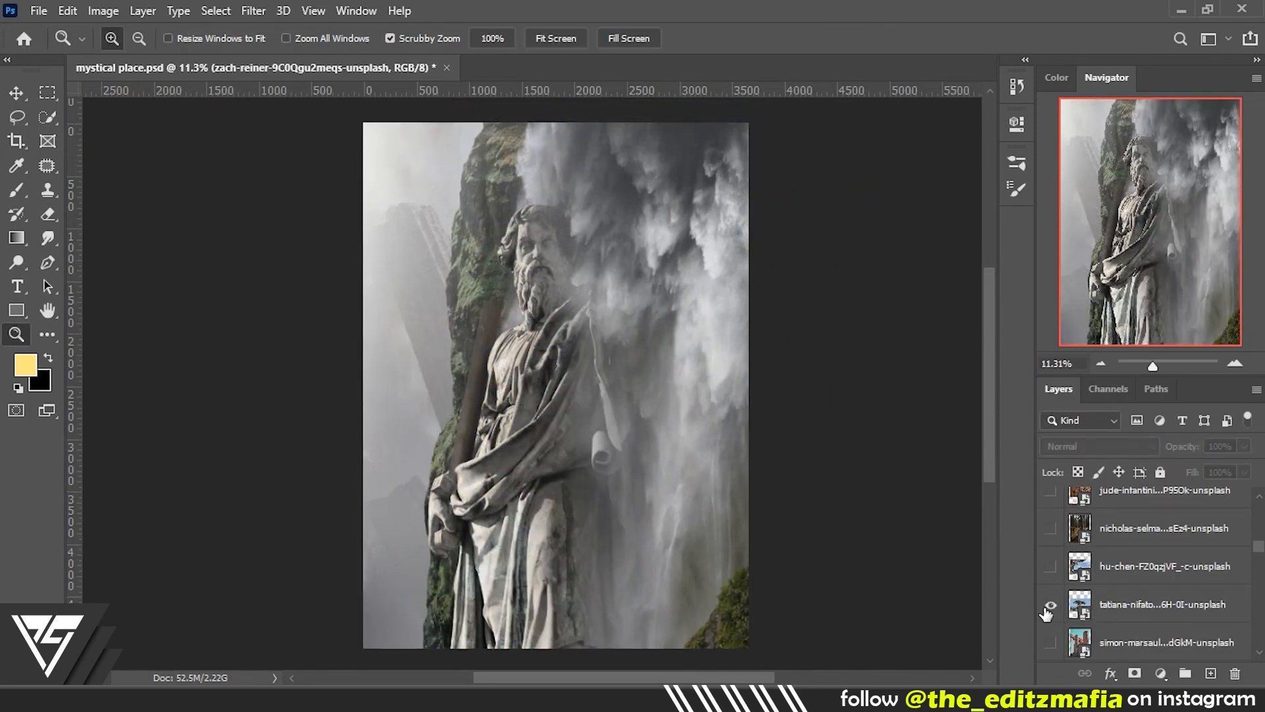
Show the tree photo, compare its Red, Green and Blue channels, and duplicate the Blue channel
click(1050, 607)
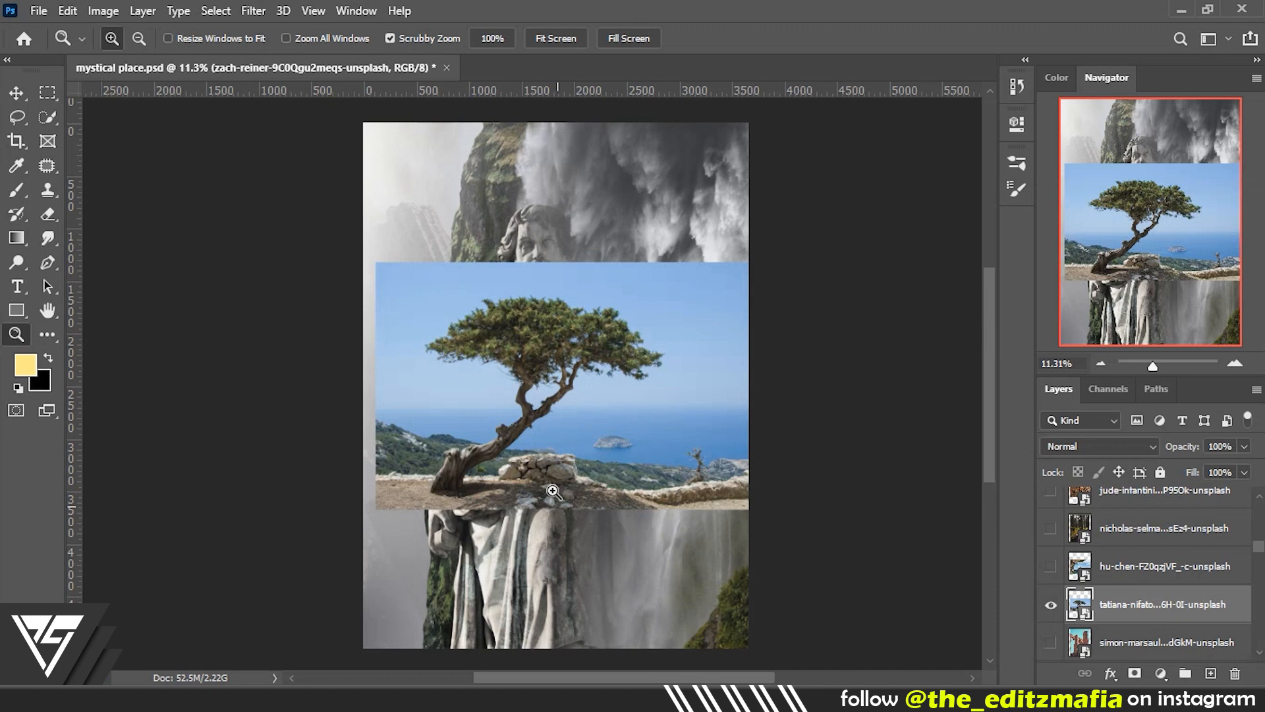
drag(588, 460, 617, 466)
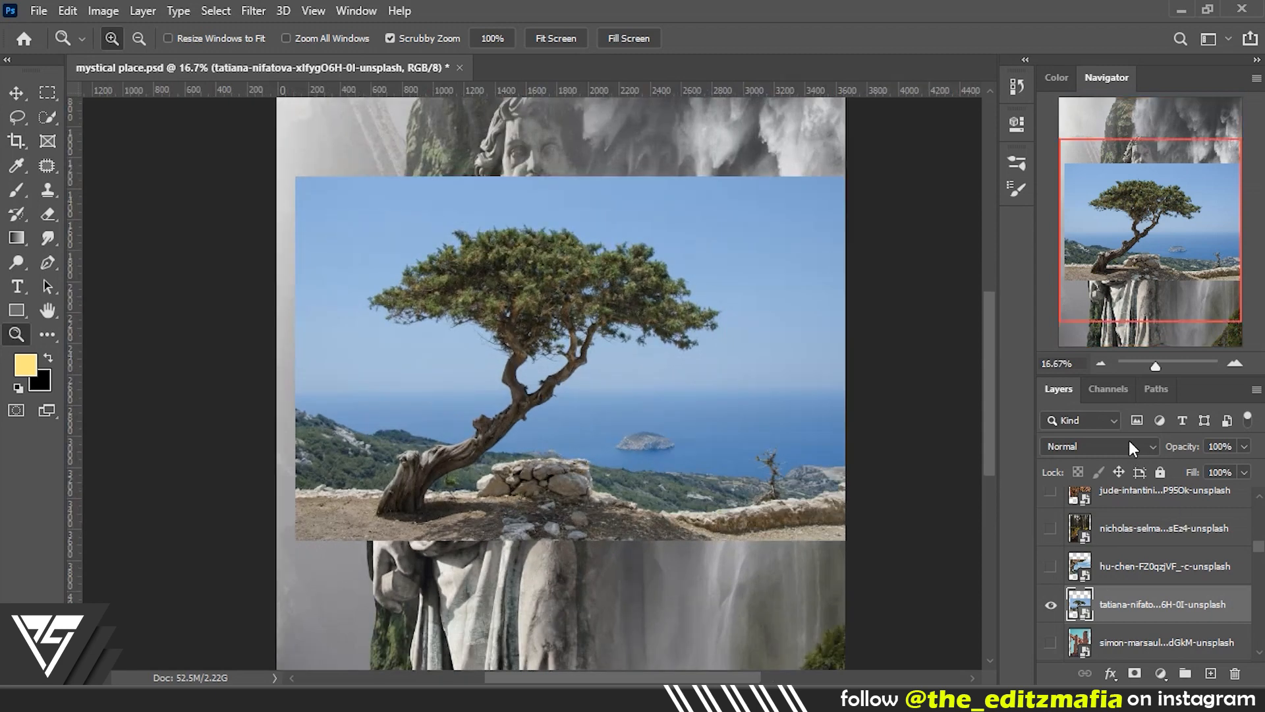
click(1113, 393)
click(1113, 464)
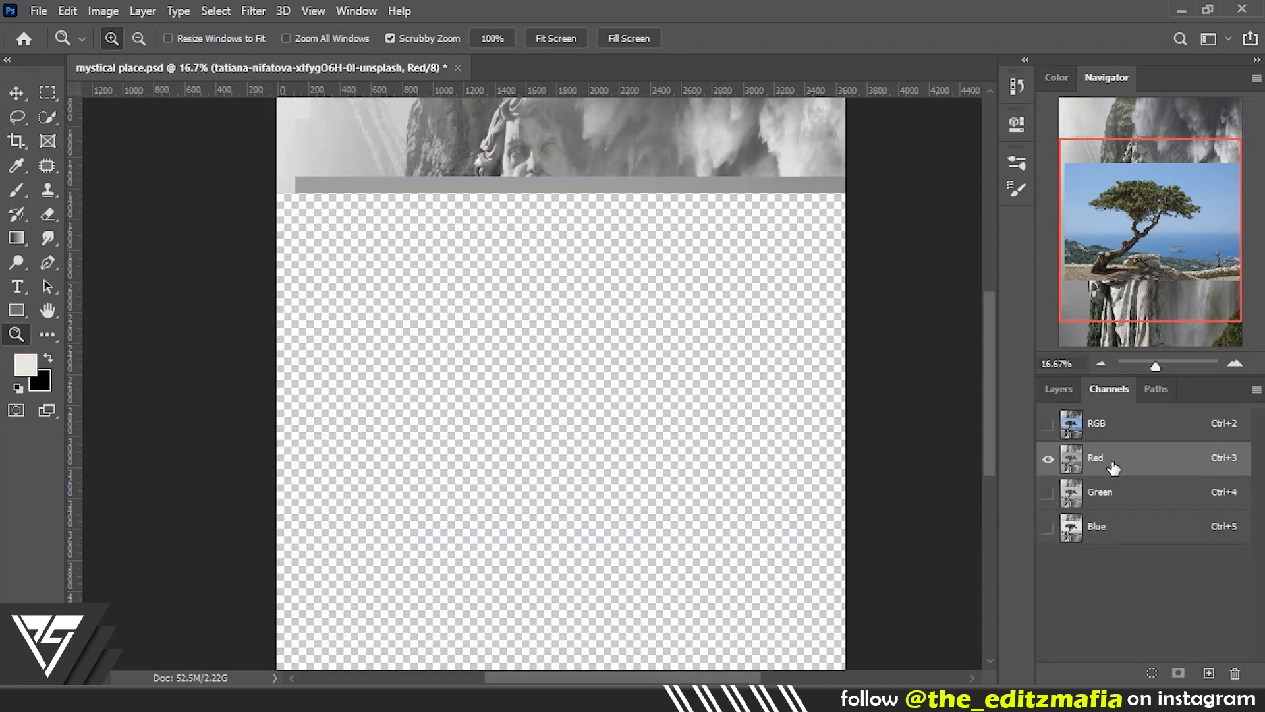
click(1114, 501)
click(1124, 525)
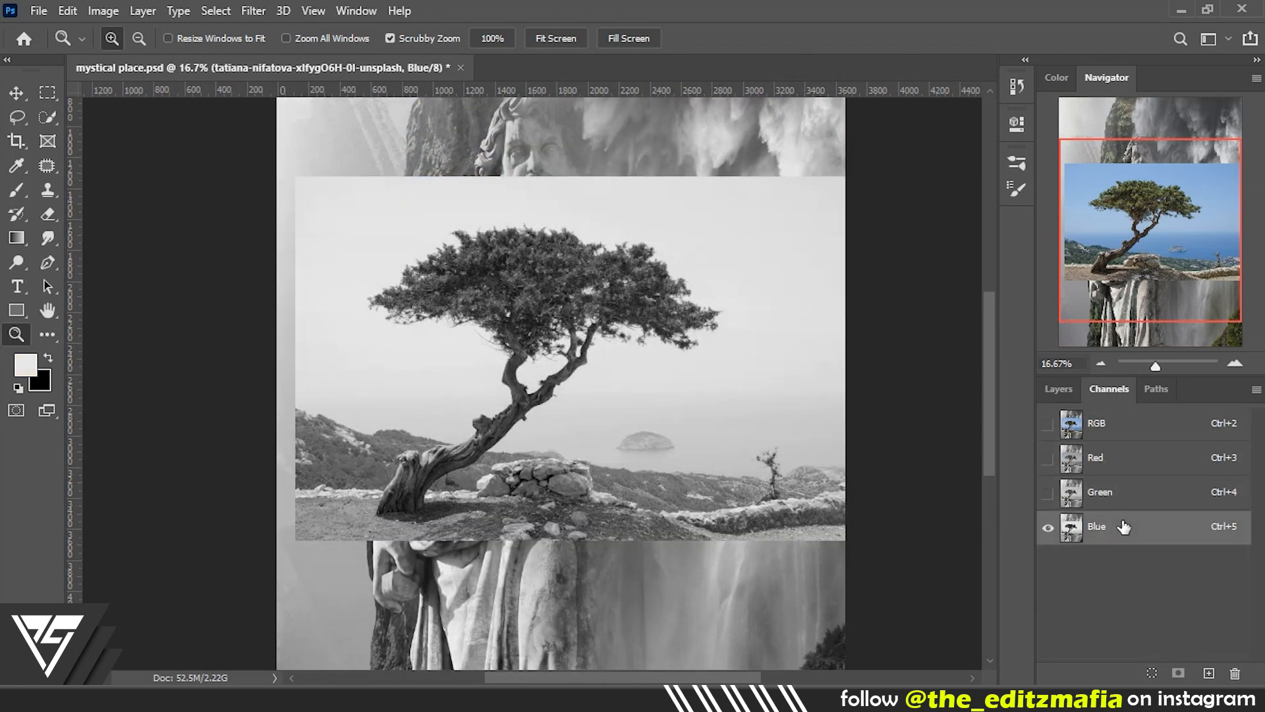
click(1125, 501)
click(1153, 526)
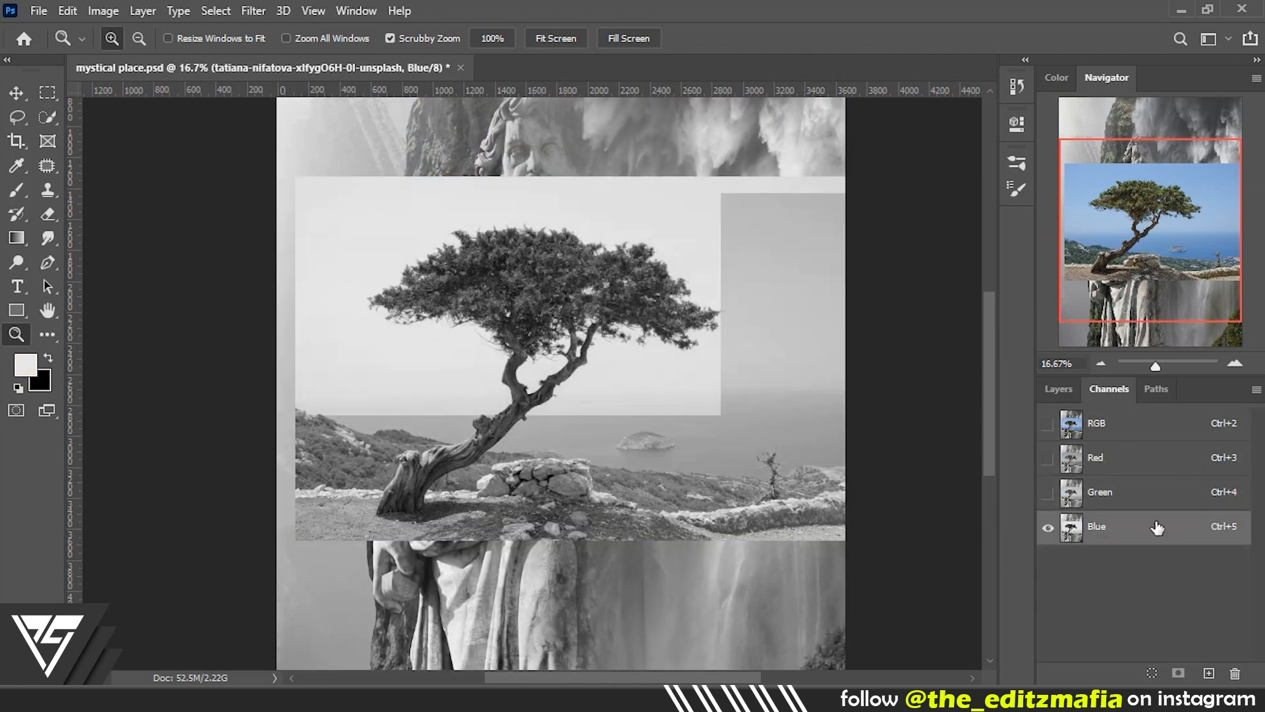
drag(1203, 626, 1210, 669)
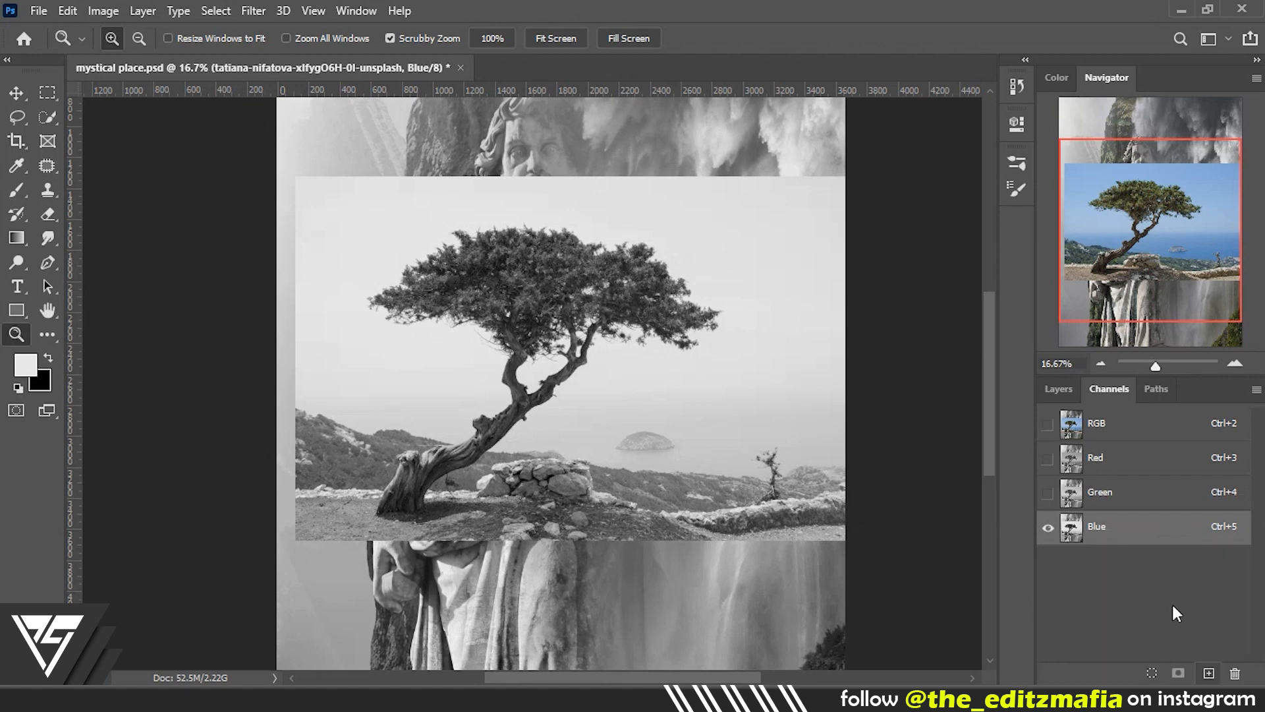
Apply Levels to the Blue copy channel with input black at 139 and input white at 189 to isolate the tree silhouette
key(ctrl+l)
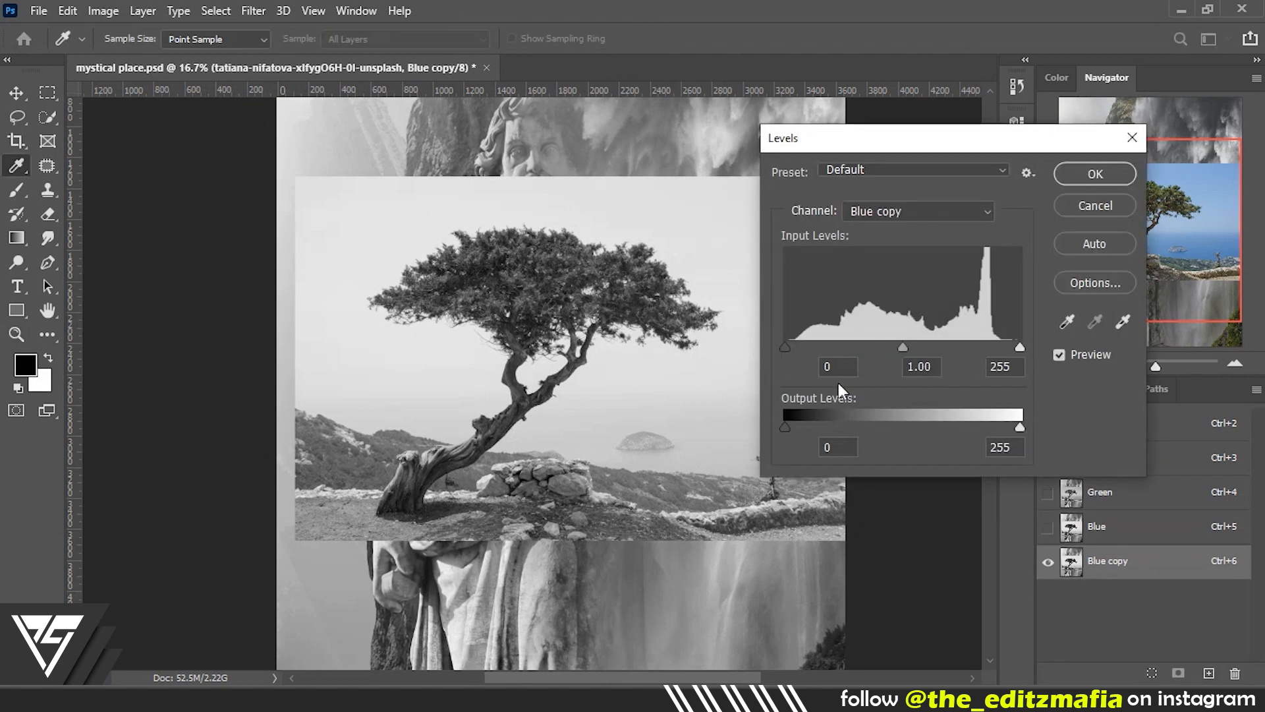
drag(792, 347, 846, 347)
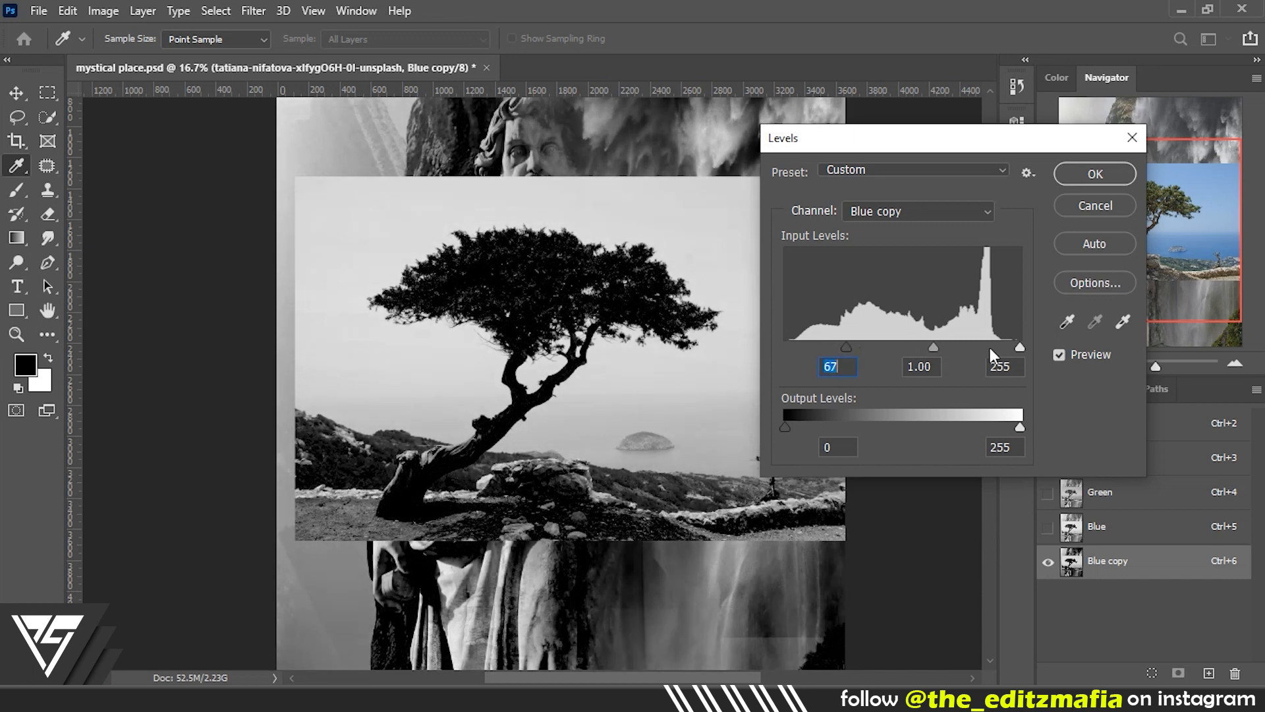
drag(1016, 347, 971, 348)
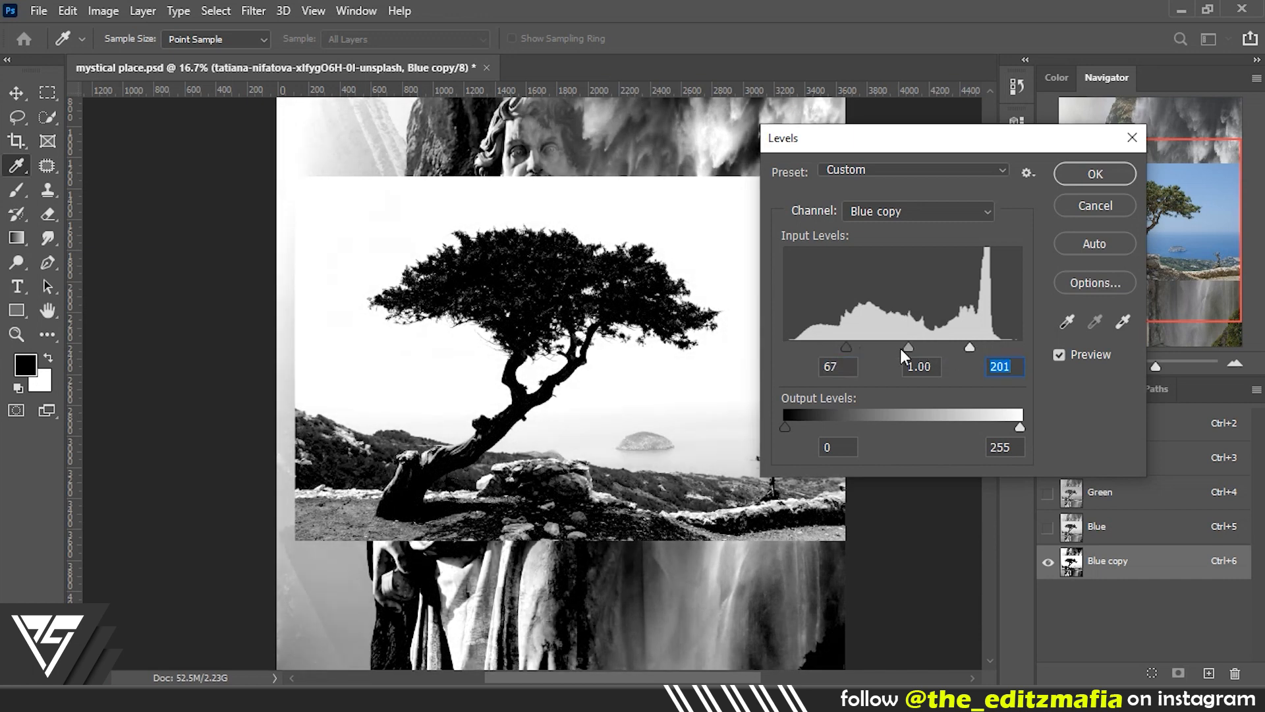
drag(858, 347, 914, 347)
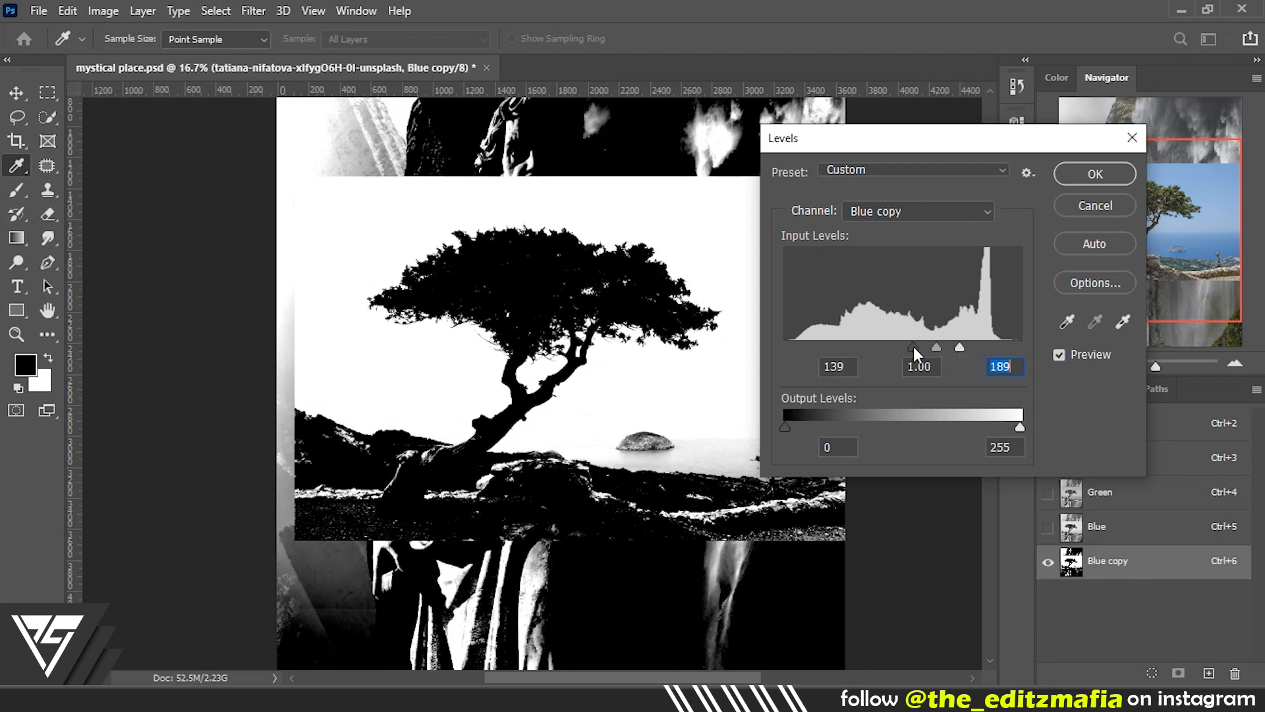
click(1083, 174)
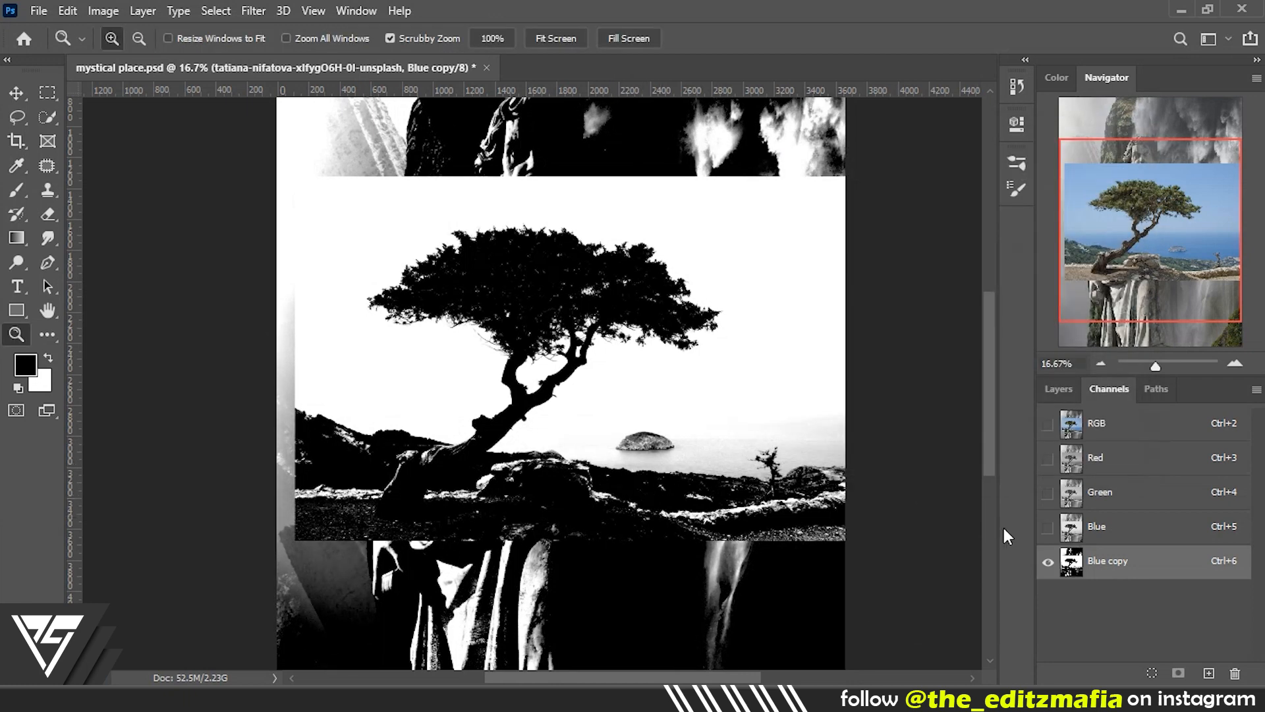
Load the Blue copy channel as a selection and use it for a layer mask hiding the tree photo's sky and sea
ctrl+click(1071, 563)
click(1063, 415)
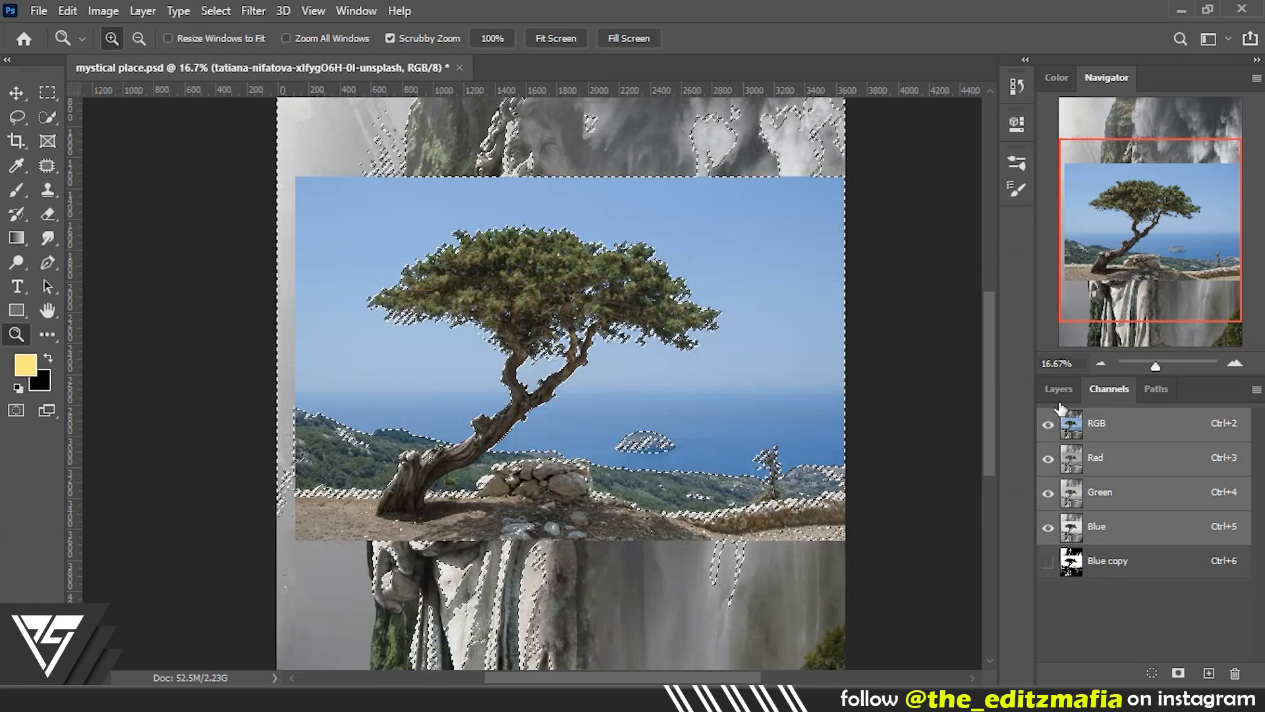
click(1053, 394)
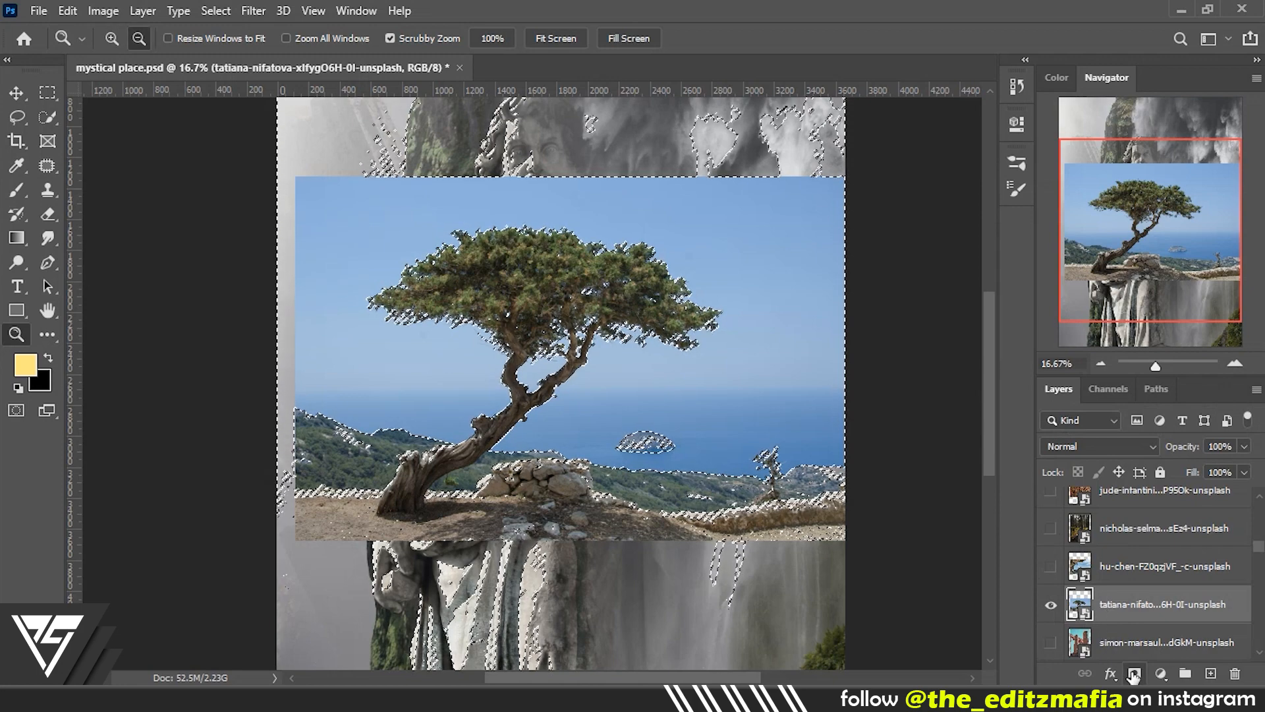
click(1134, 674)
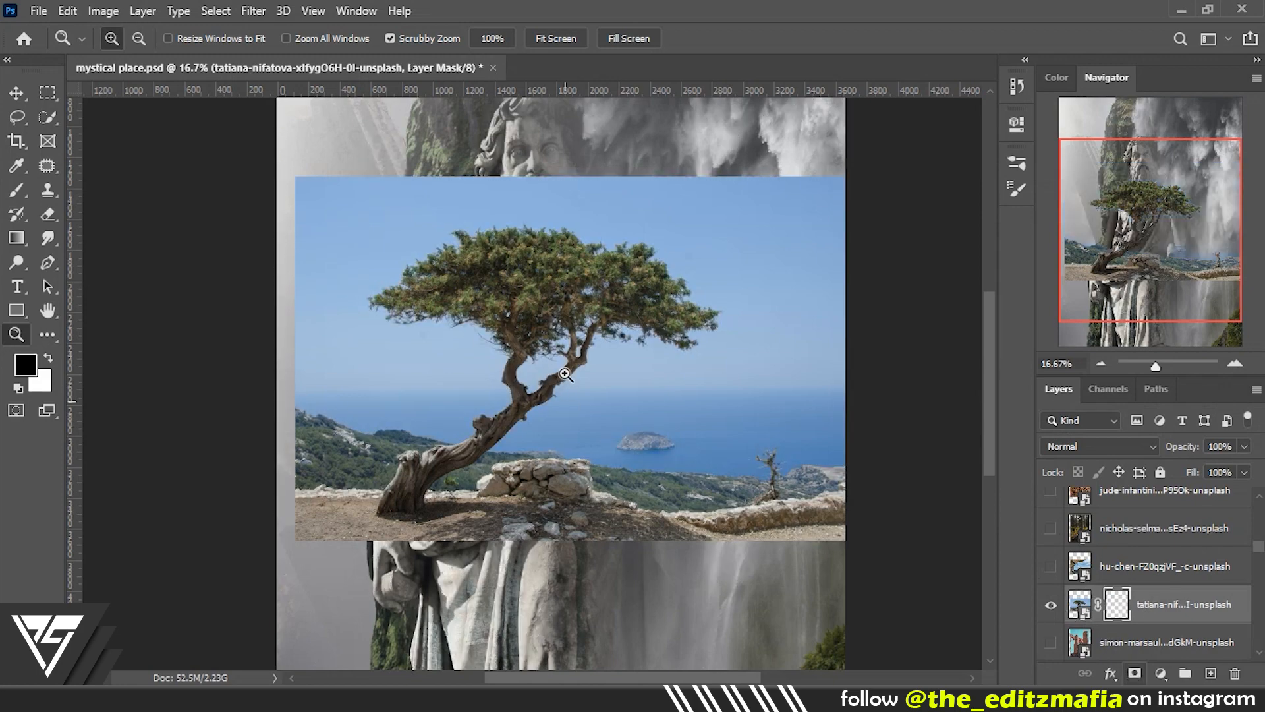
drag(603, 363, 570, 363)
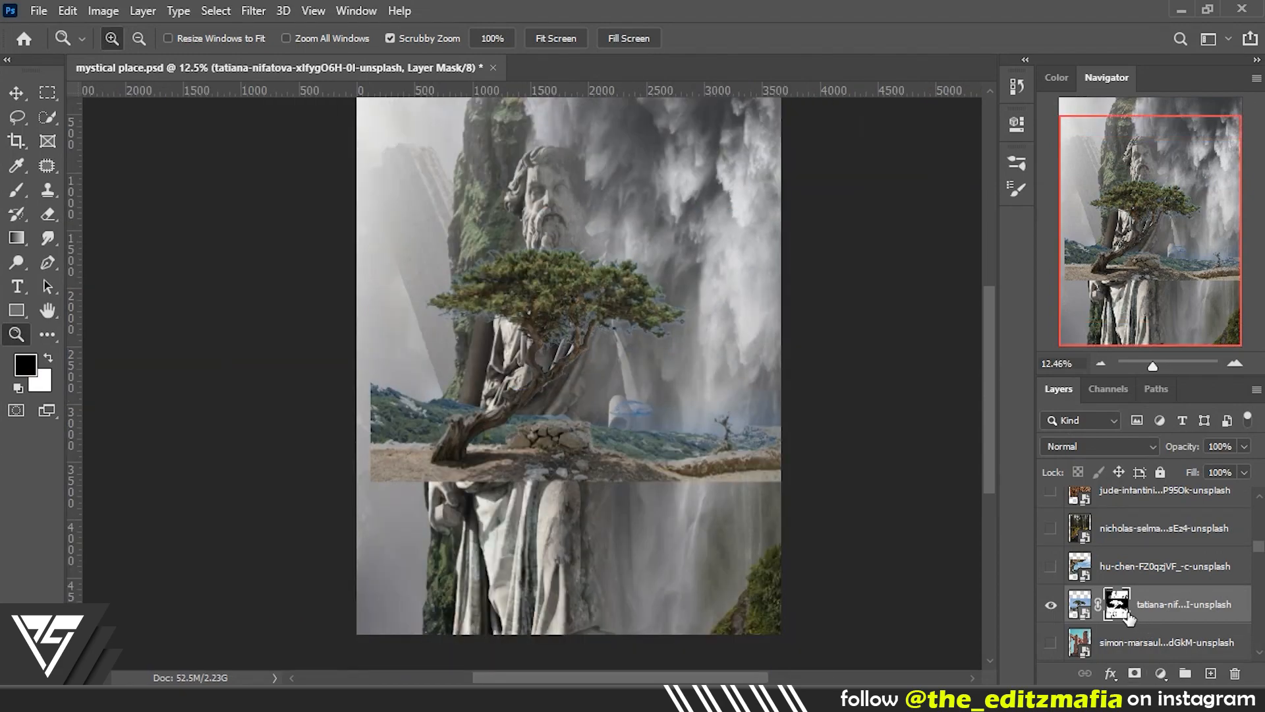
Clean the tree's mask around the trunk to remove rocks and ground, and place the tree against the cliff behind the statue
alt+click(1117, 604)
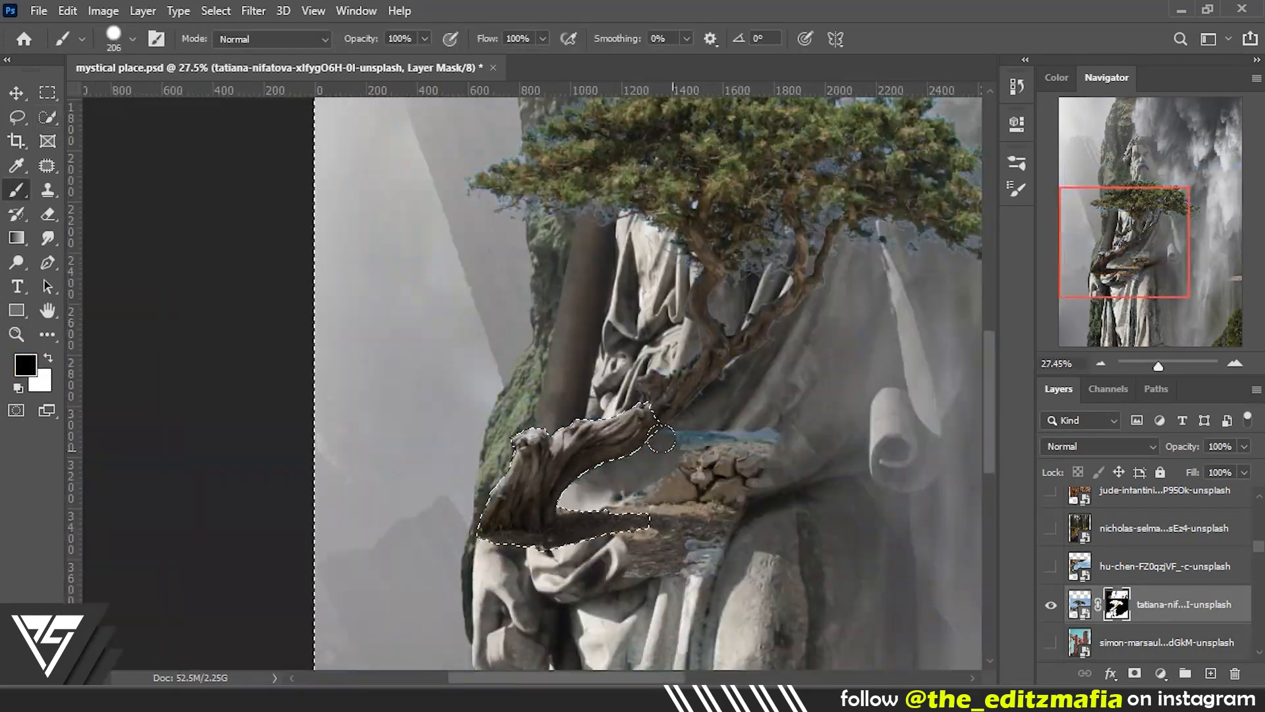
drag(557, 245, 532, 255)
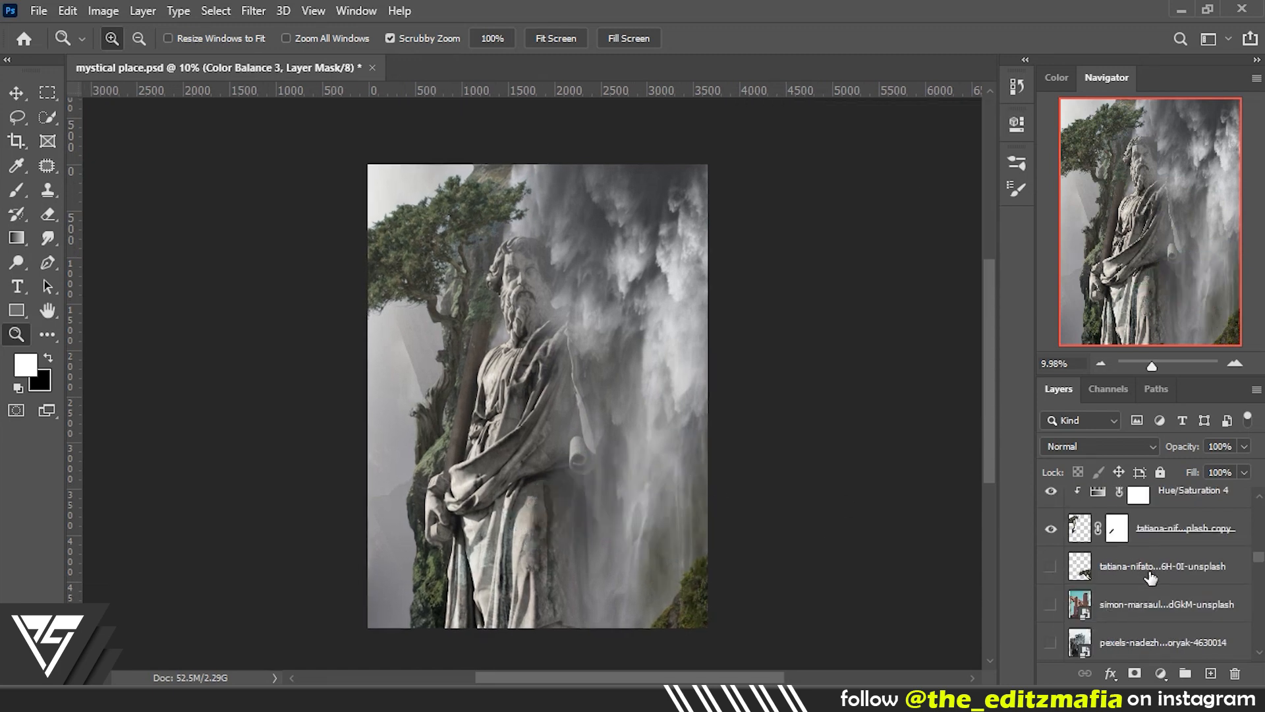
Preview the hidden stock photo layers stacked above the tree's adjustments
scroll(1150, 578, up, 3)
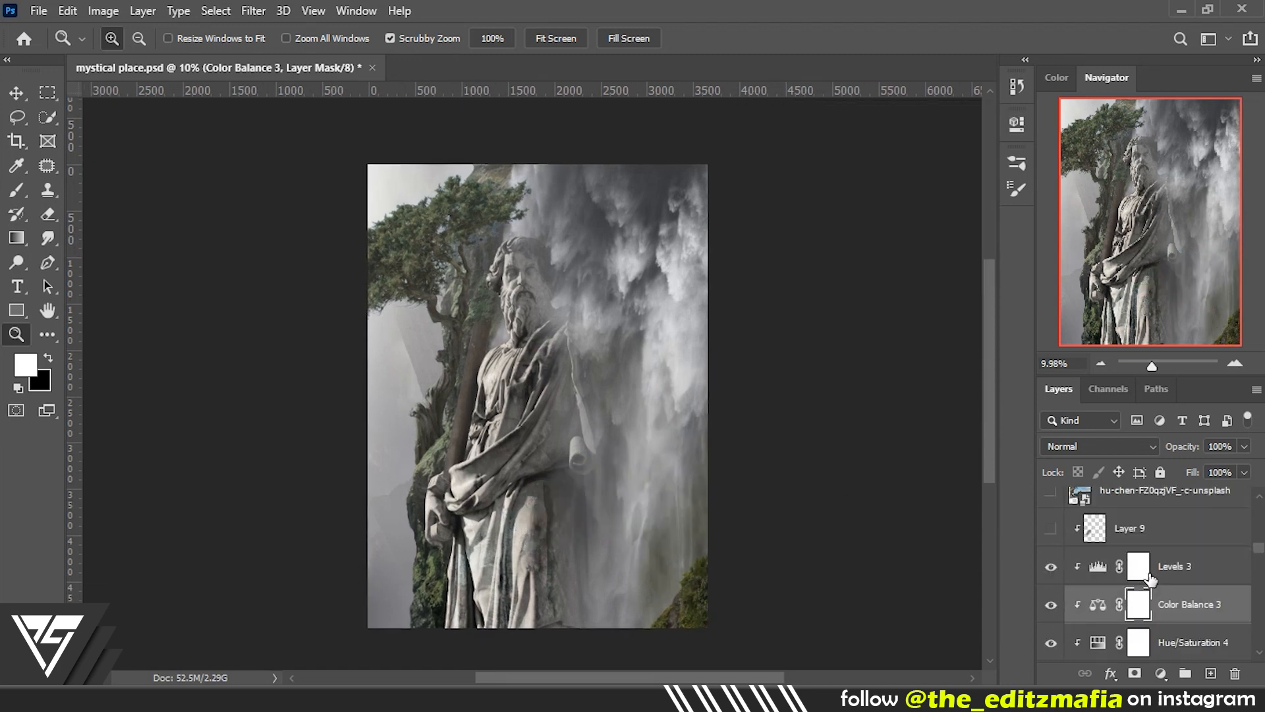
scroll(1150, 578, up, 3)
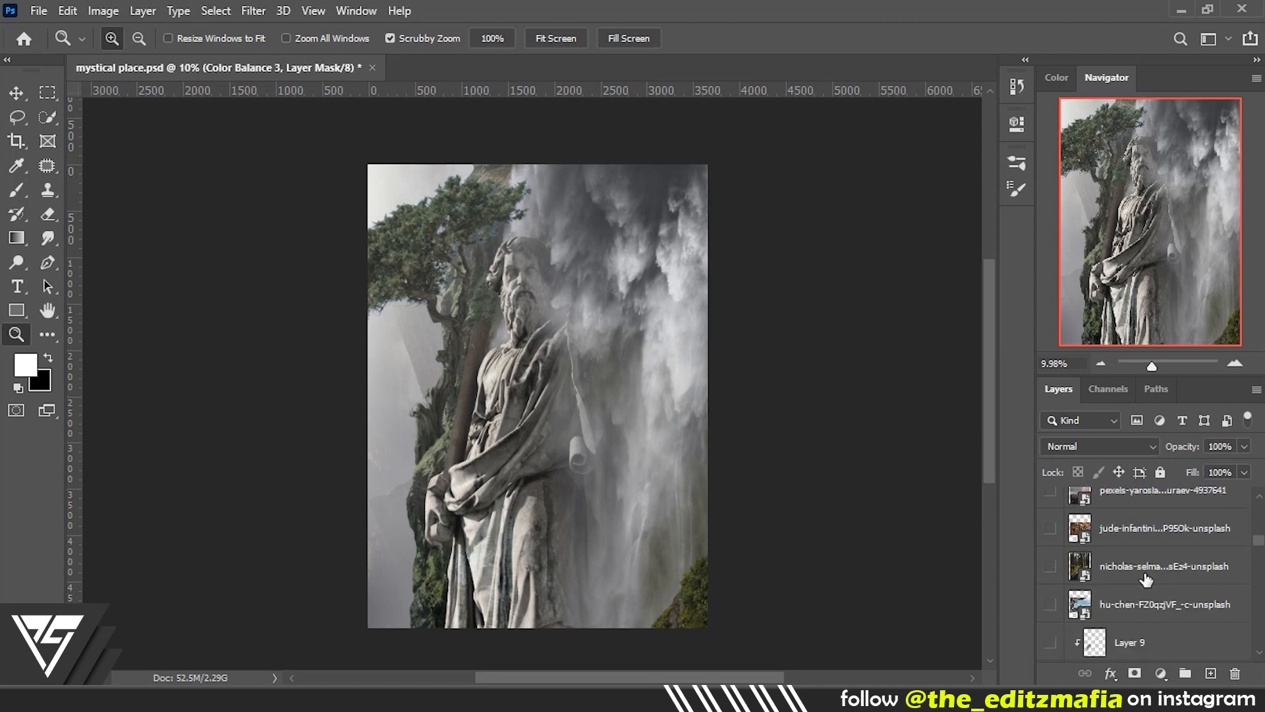
click(1050, 568)
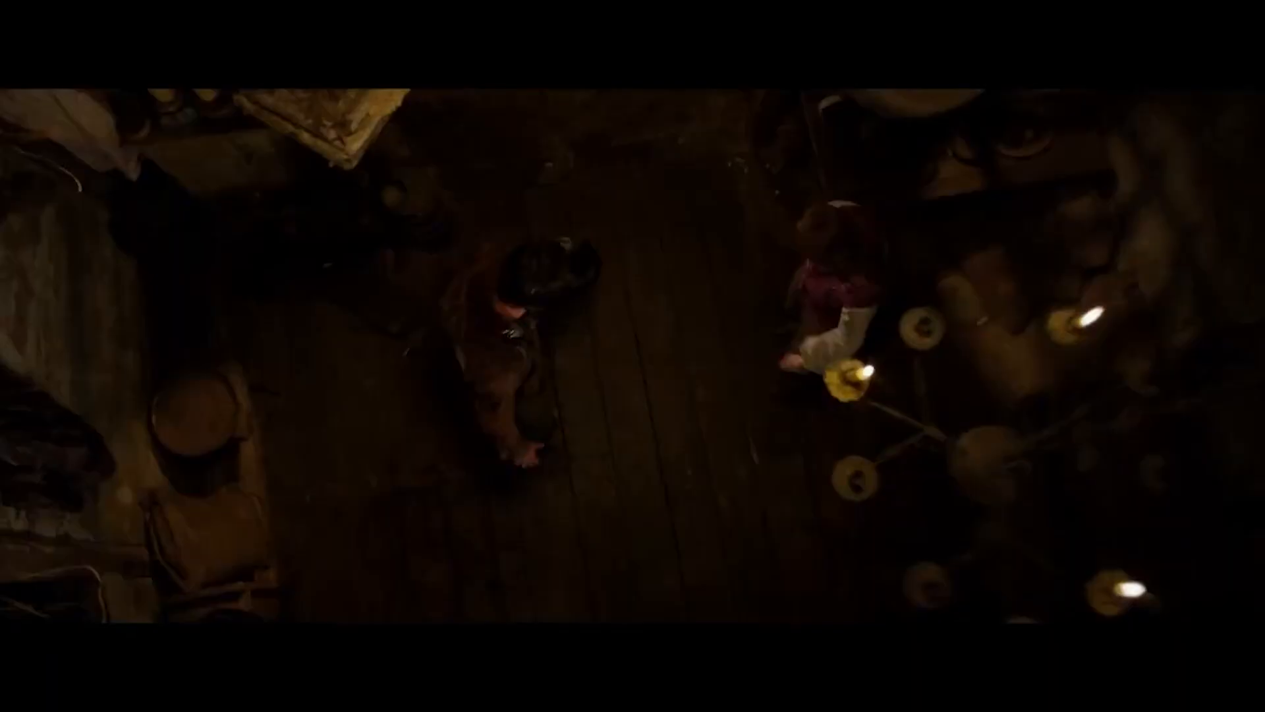
click(1051, 605)
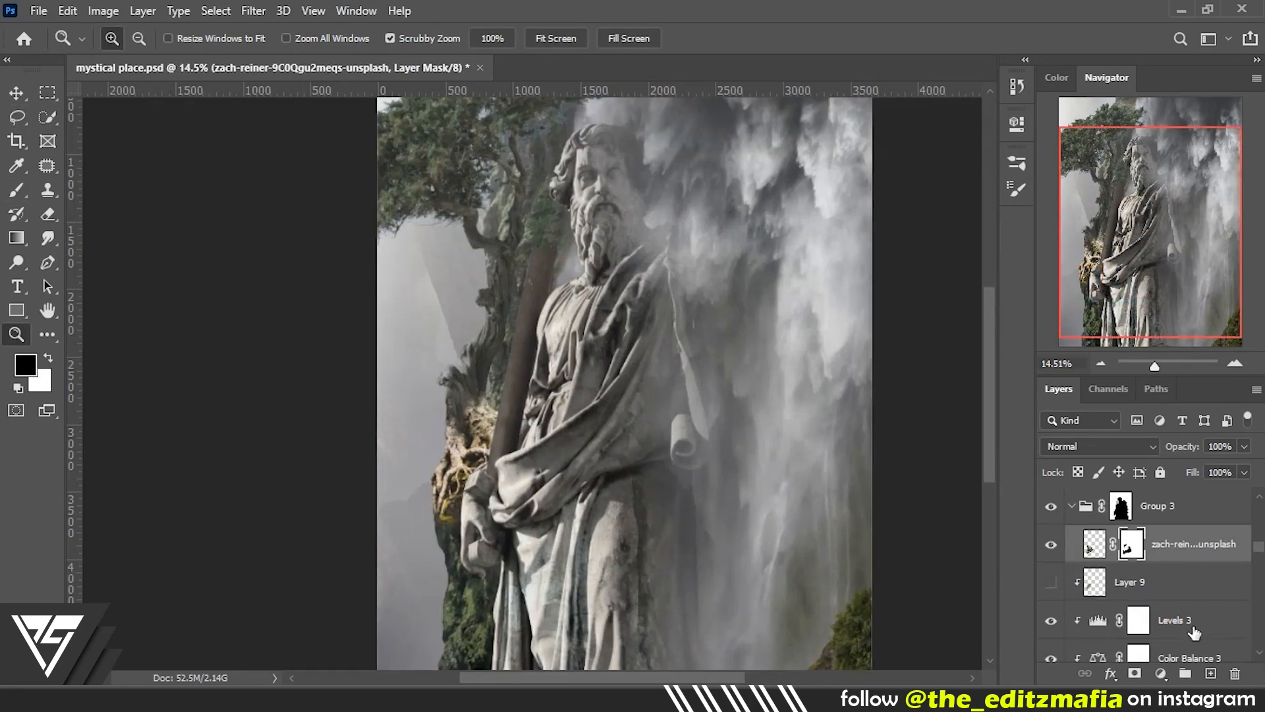
Add Levels, Hue/Saturation, Brightness/Contrast and Color Balance adjustments clipped to the roots photo, toning it to match the grey scene
click(1162, 673)
click(1135, 399)
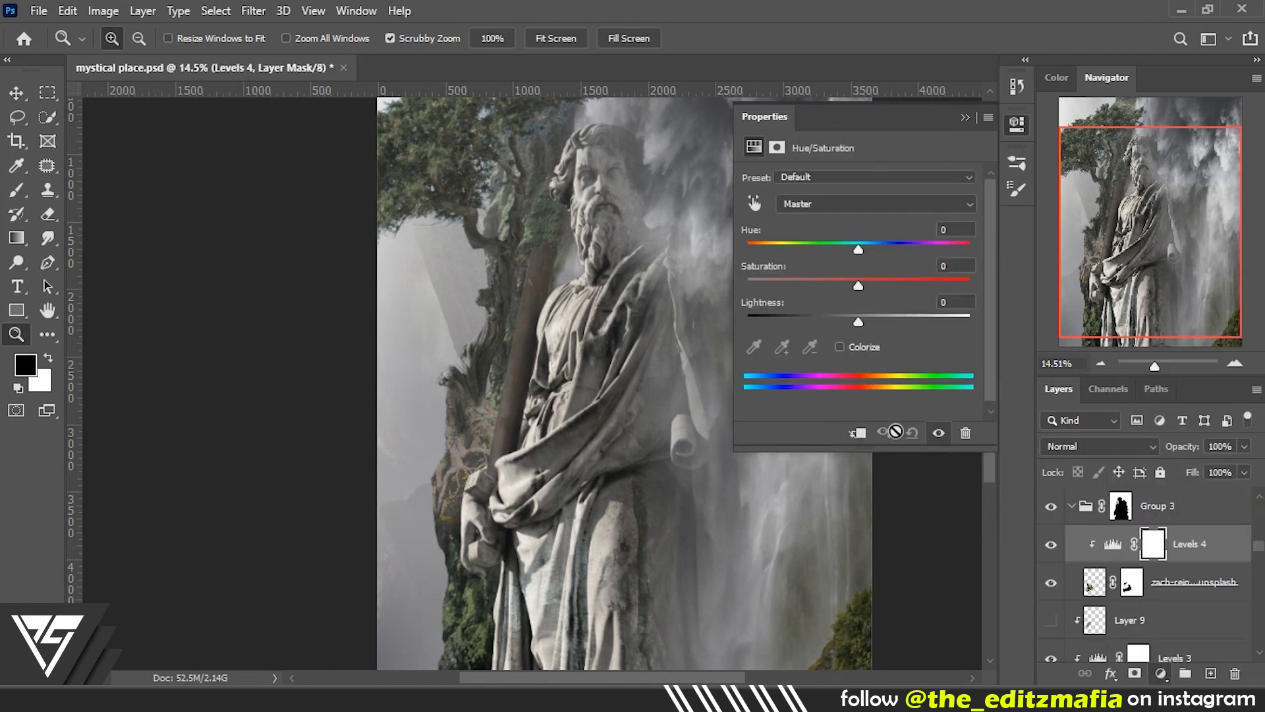
click(1162, 673)
click(1153, 398)
drag(1113, 545, 1113, 585)
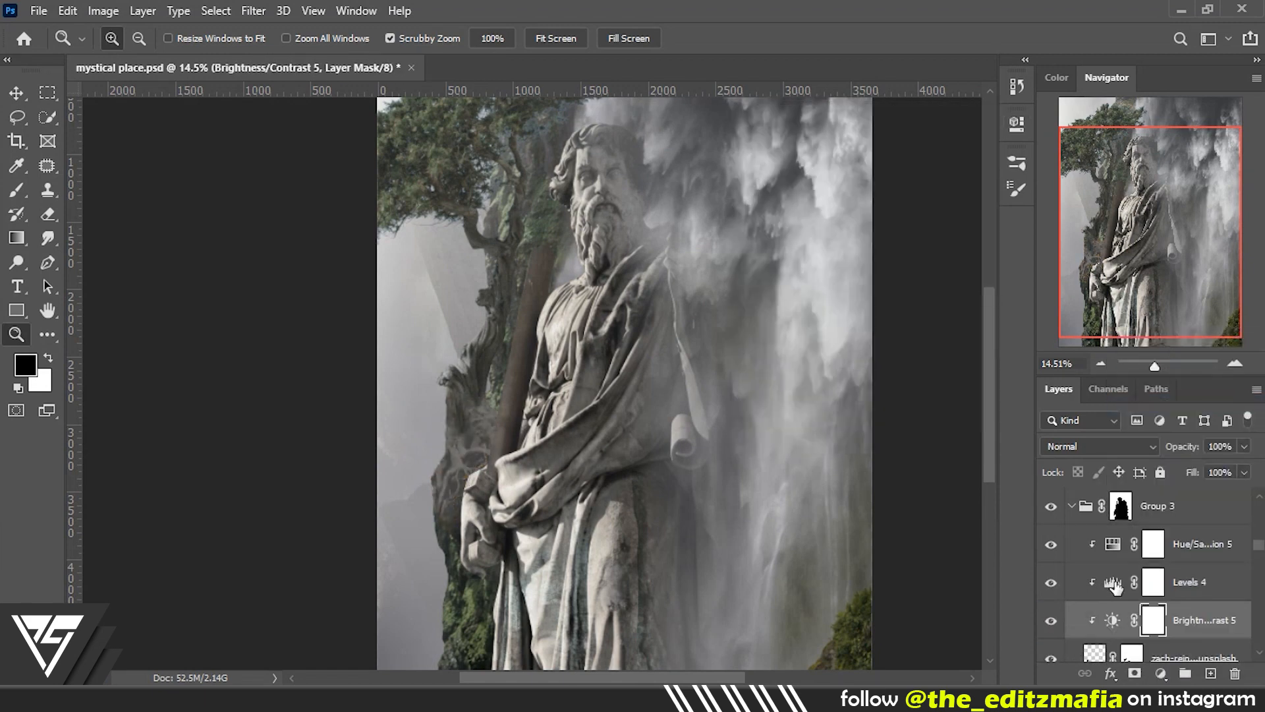
double_click(1113, 544)
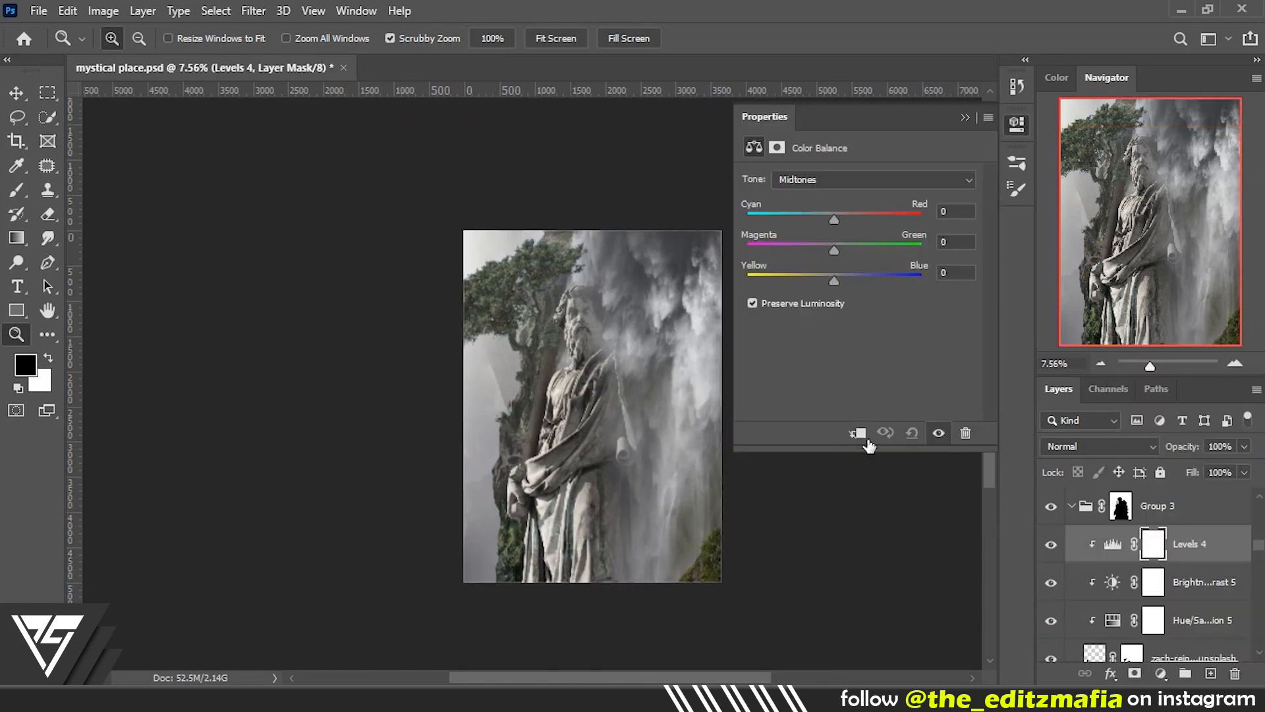
click(1161, 673)
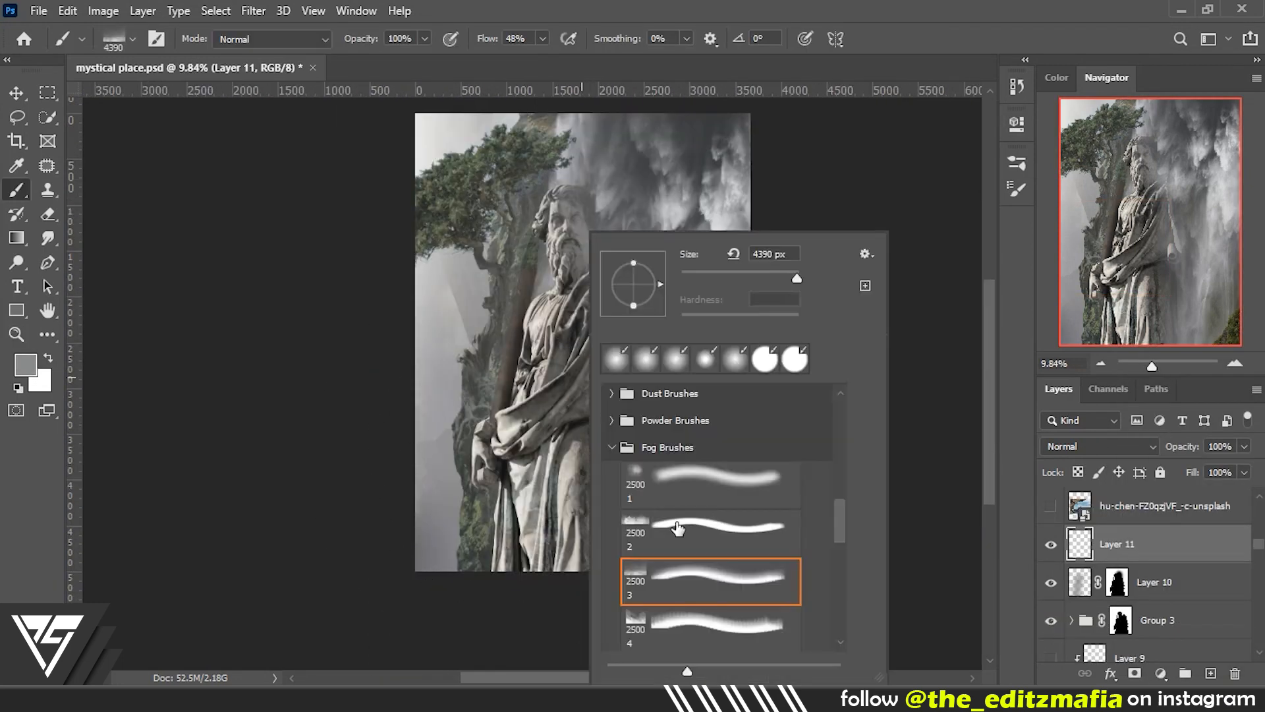
Paint mist over the statue on Layer 11 with Fog brush 6 at 5000 px
scroll(678, 529, down, 4)
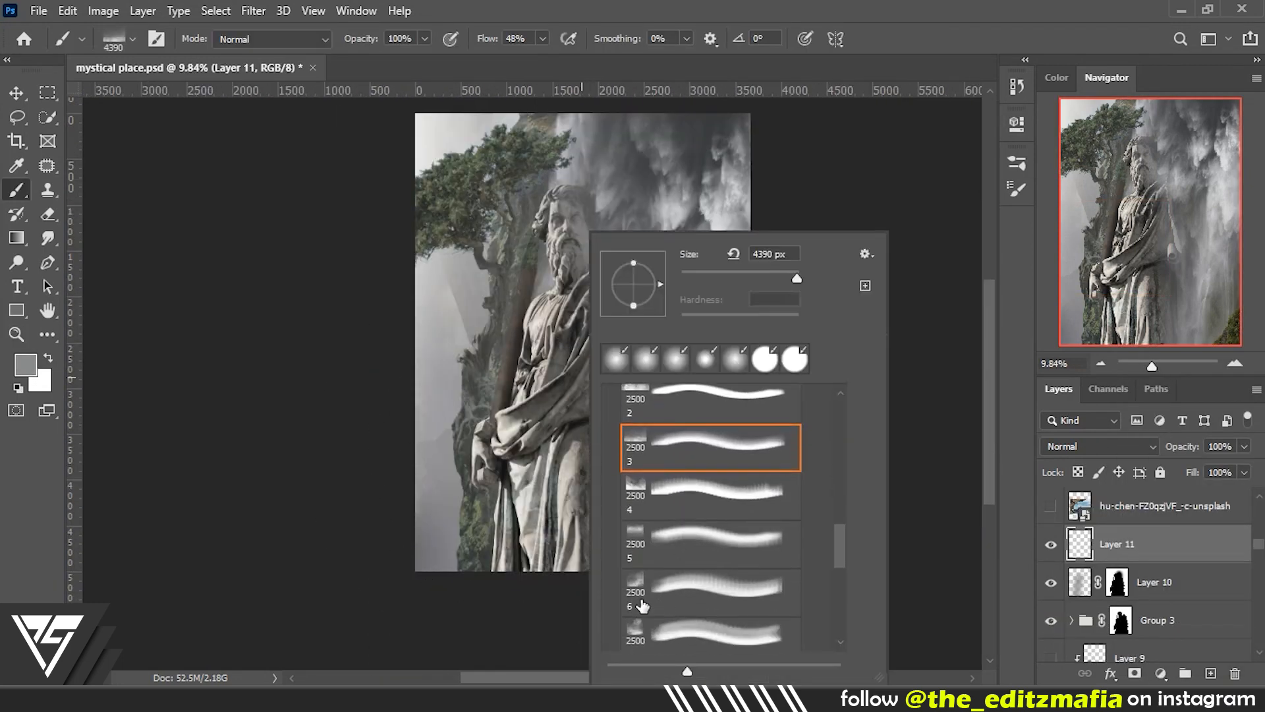
double_click(646, 531)
click(707, 427)
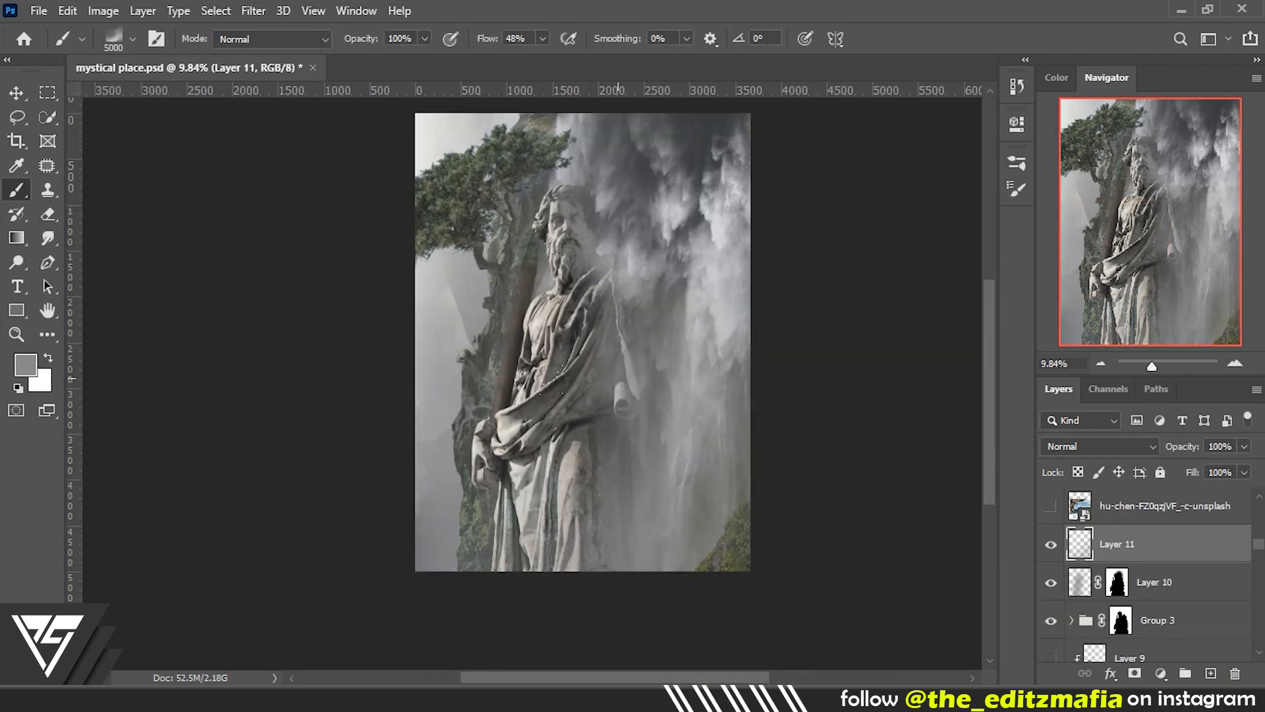
key(z)
drag(596, 392, 600, 422)
Colorize the tree's foliage red with a clipped, masked Hue/Saturation adjustment, and brighten the leaves with a masked Exposure adjustment
scroll(1051, 549, down, 1)
click(1161, 672)
click(1158, 501)
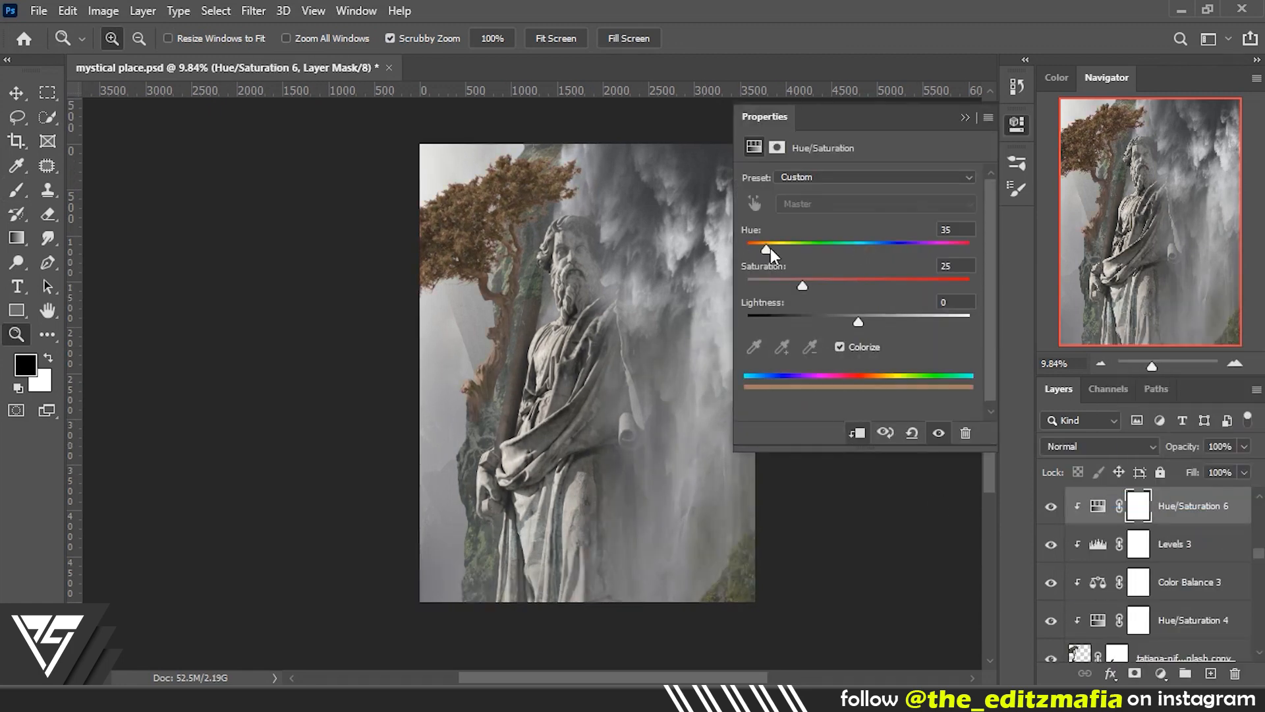
drag(766, 249, 768, 259)
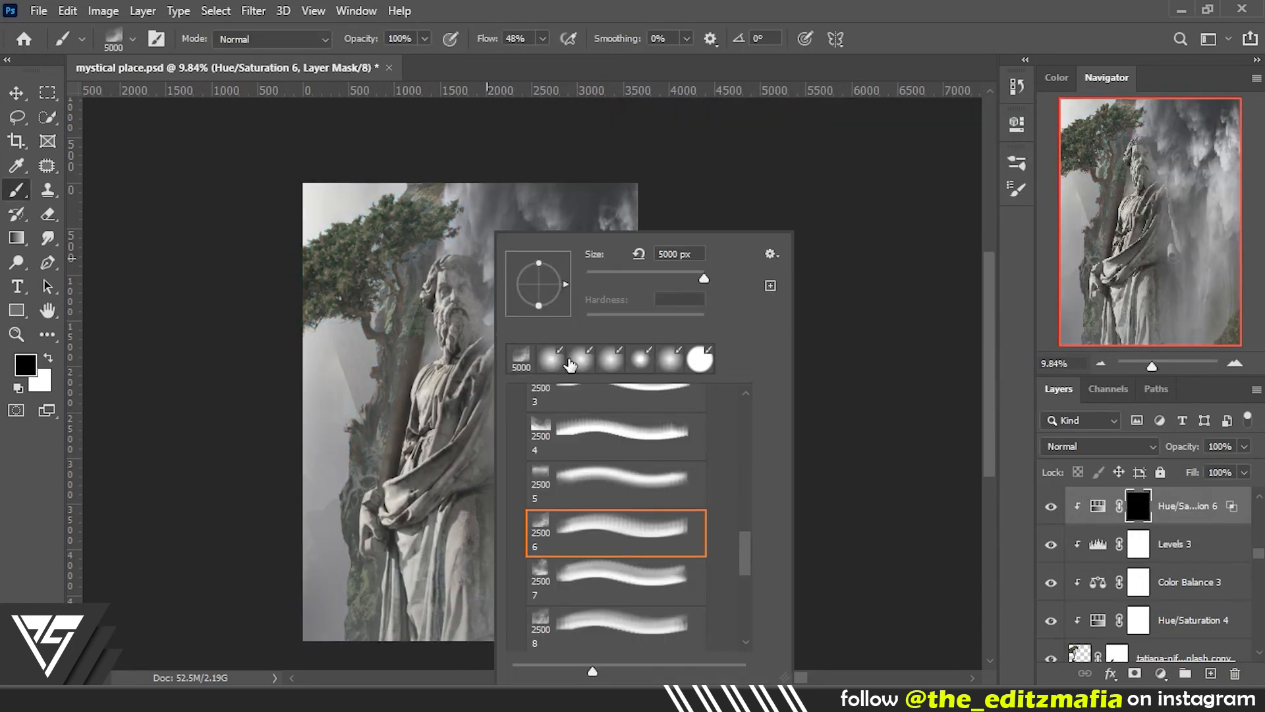
key(Escape)
key(z)
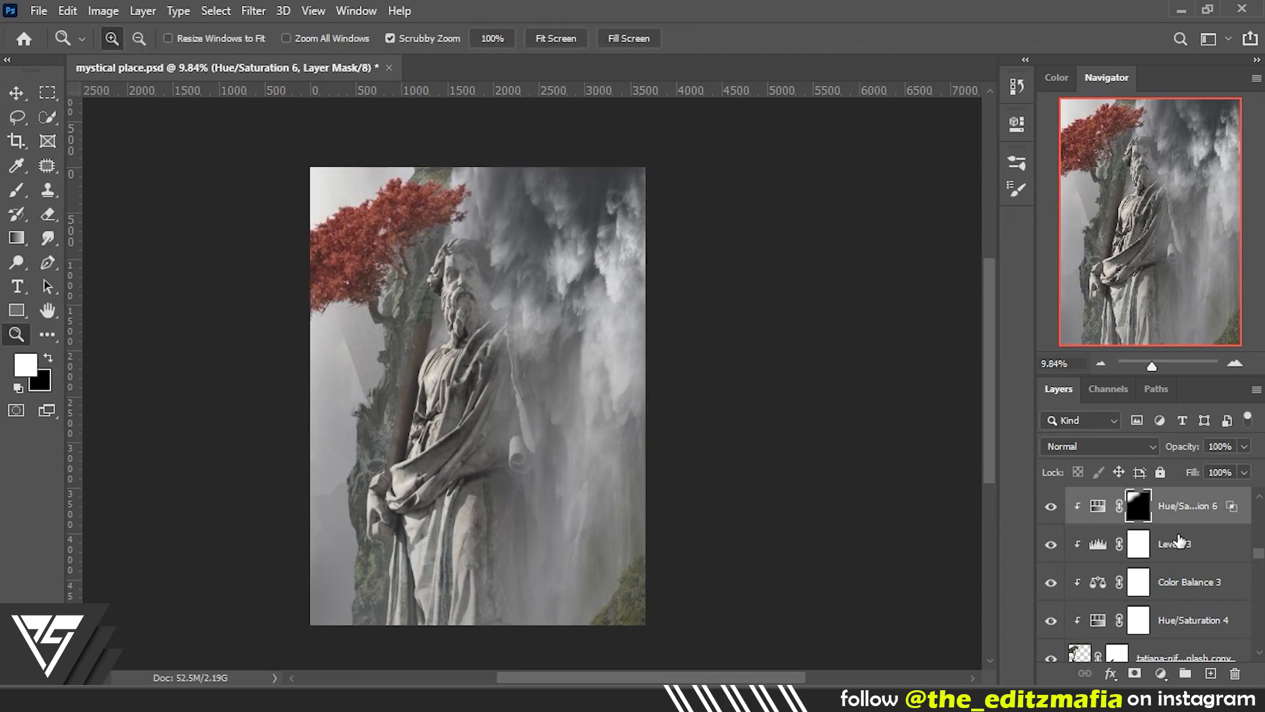
drag(428, 217, 1167, 605)
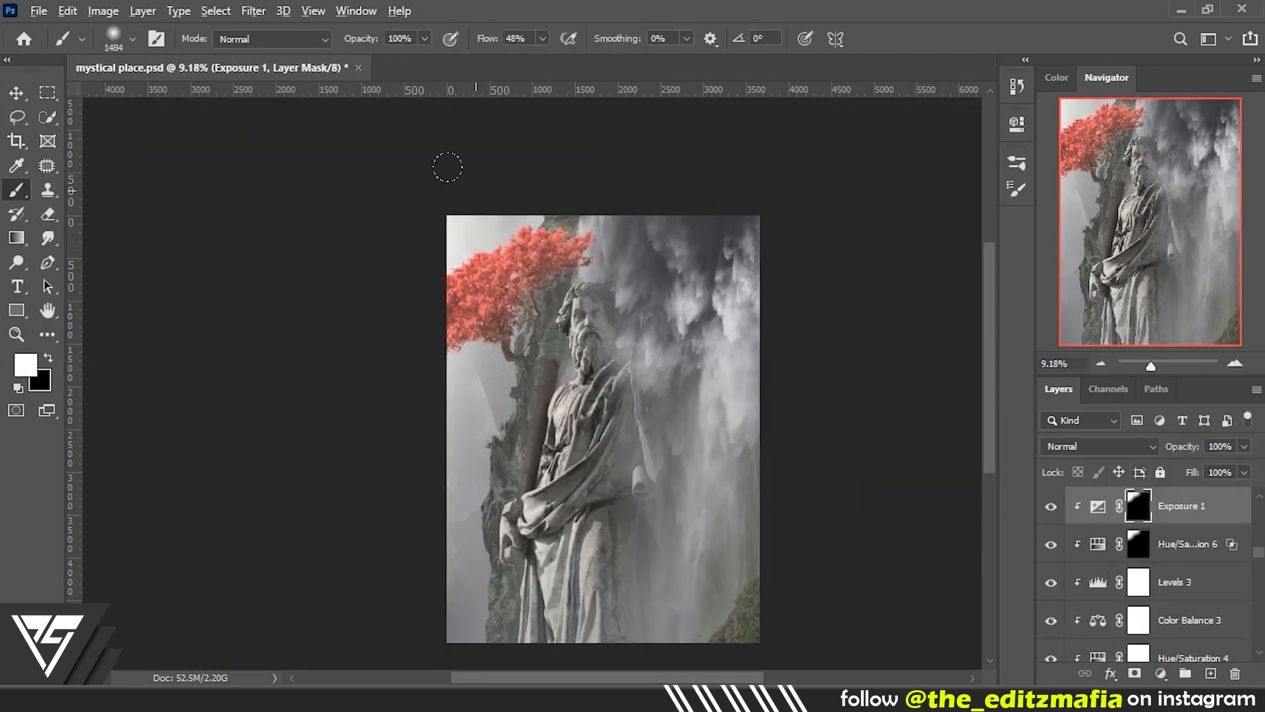
key(z)
Show the hidden mountain-climbing wallpaper layer and select its rock face with the Quick Selection tool
scroll(1158, 604, down, 5)
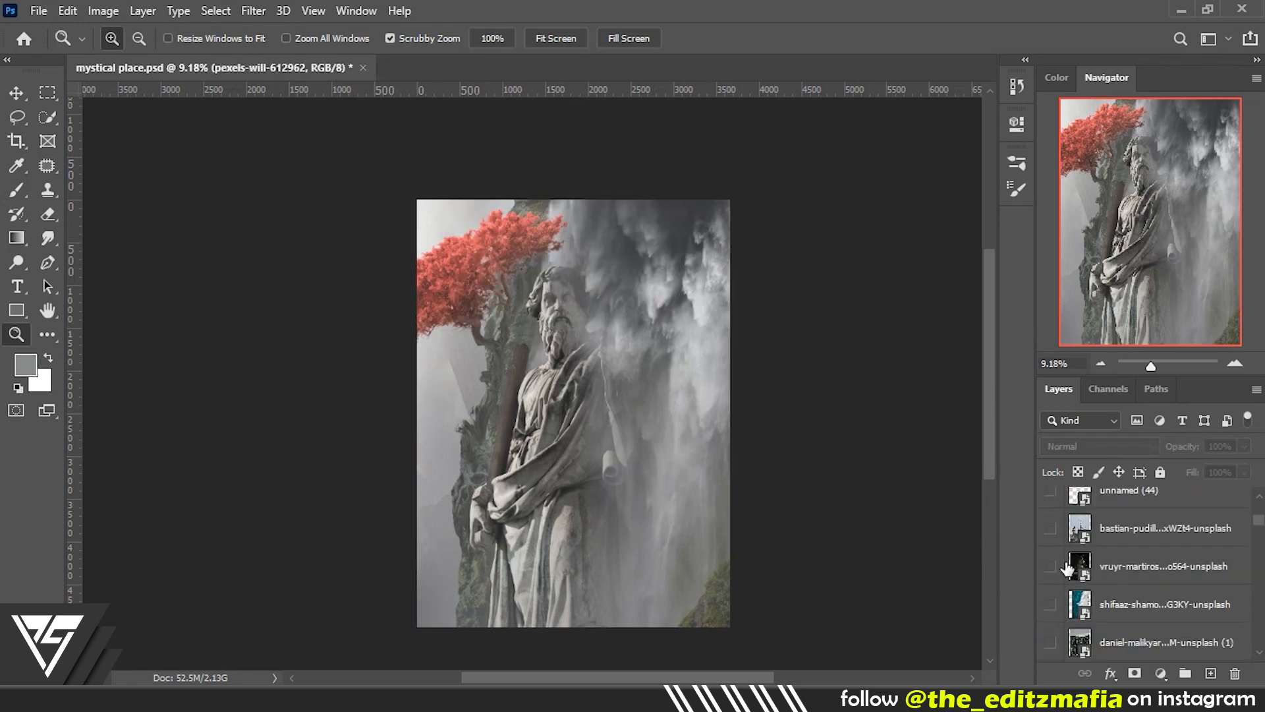
scroll(1068, 568, up, 2)
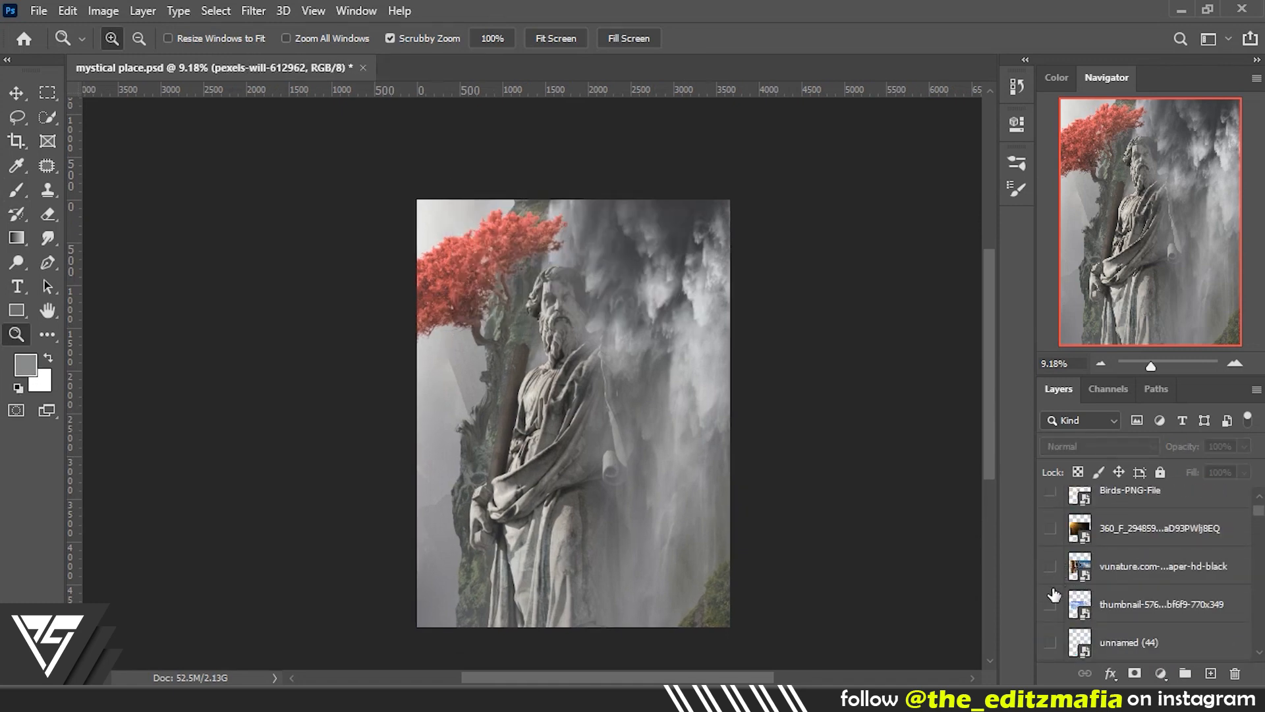
click(1051, 578)
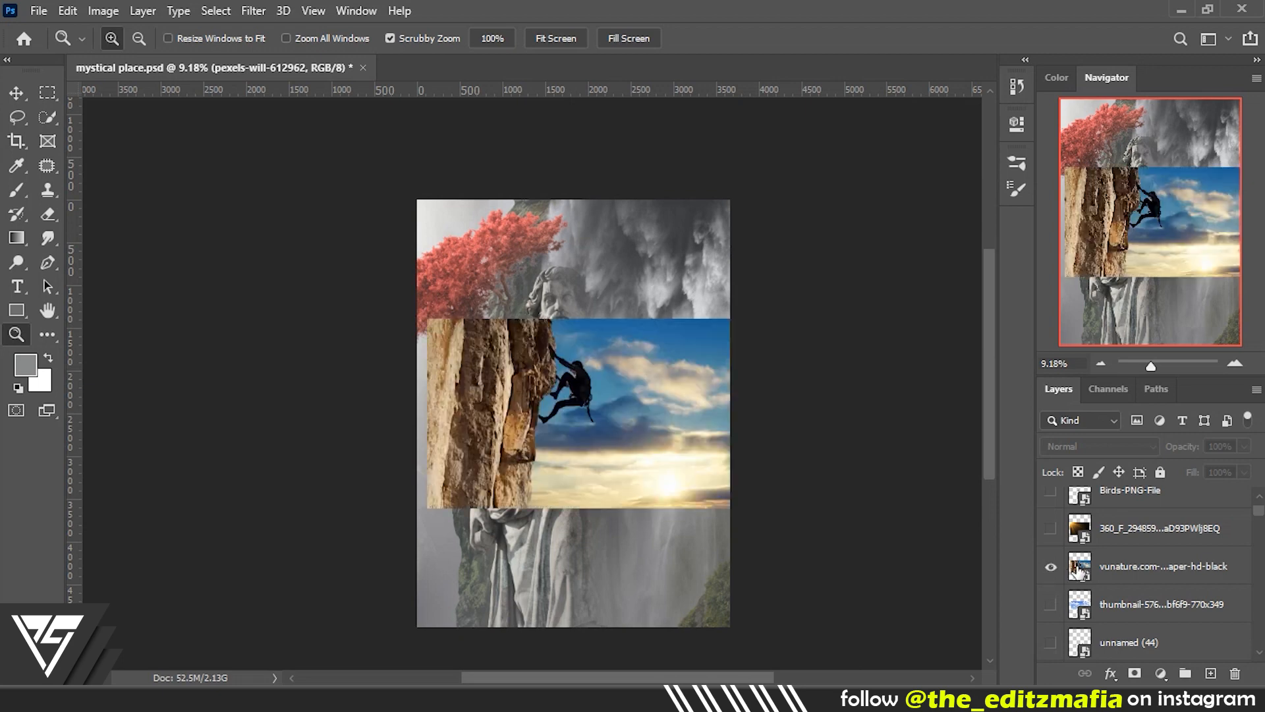
click(1077, 568)
drag(592, 452, 666, 453)
key(w)
click(535, 39)
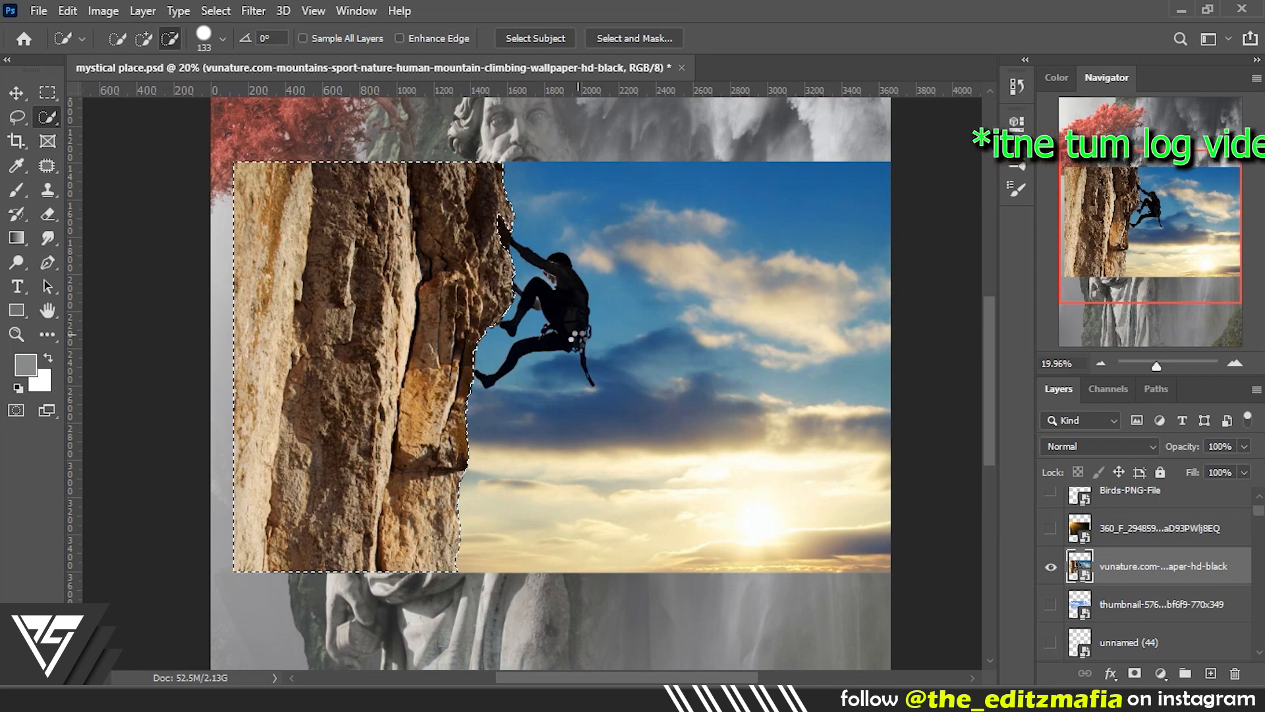
Mask the climbing photo to the selected rock face, duplicate the layer, and delete the mask from the original
click(1134, 673)
key(ctrl+j)
drag(1113, 603, 1235, 673)
Duplicate the Blue channel, raise its contrast with Levels to isolate the climber, and use it as the climbing photo's mask
click(1107, 389)
click(1124, 526)
click(1130, 492)
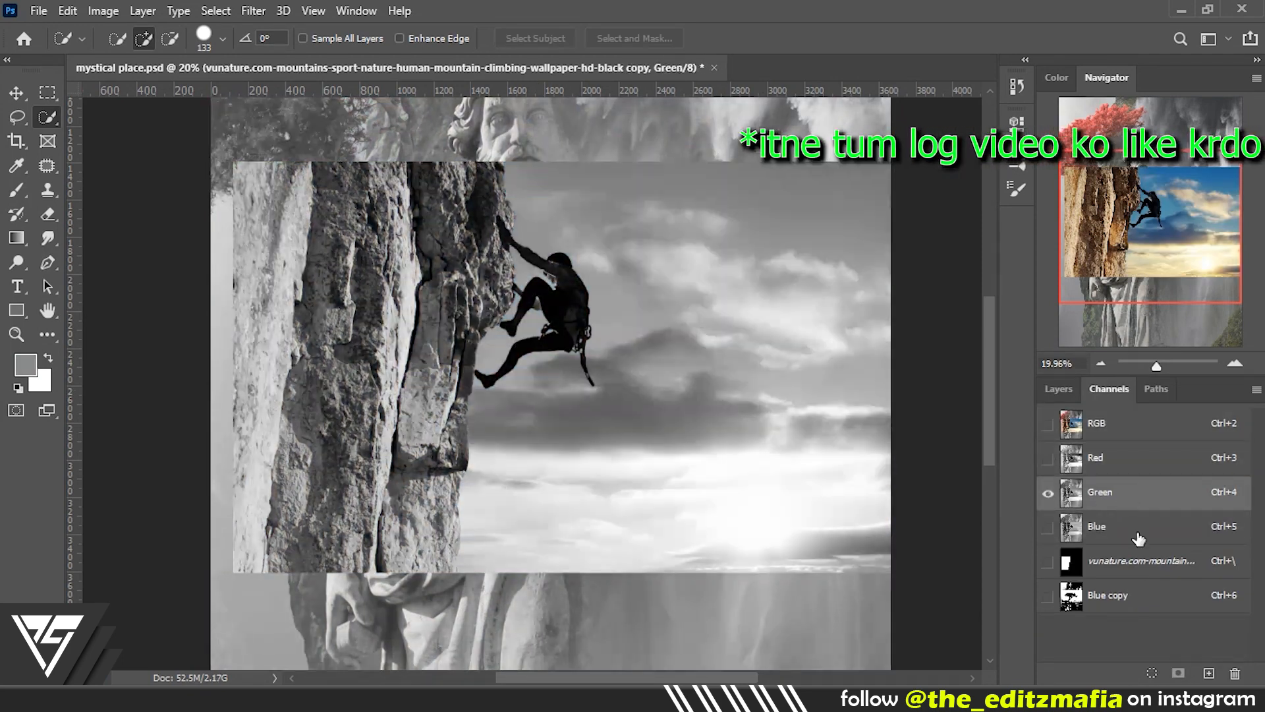
click(1137, 534)
drag(1137, 534, 1209, 673)
key(ctrl+l)
drag(785, 346, 856, 347)
drag(1021, 347, 910, 348)
drag(882, 347, 865, 347)
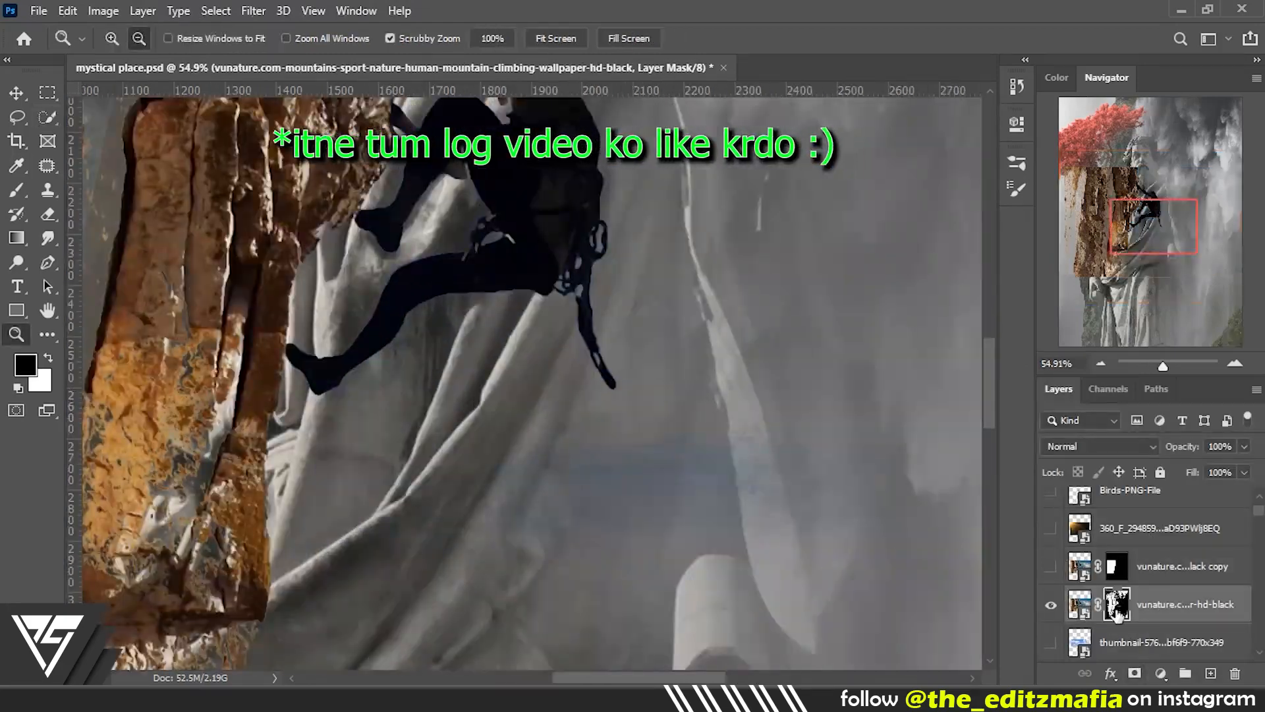
Clean the climbing photo's mask around the climber's legs, harness and arm with a small hard brush
alt+click(1116, 604)
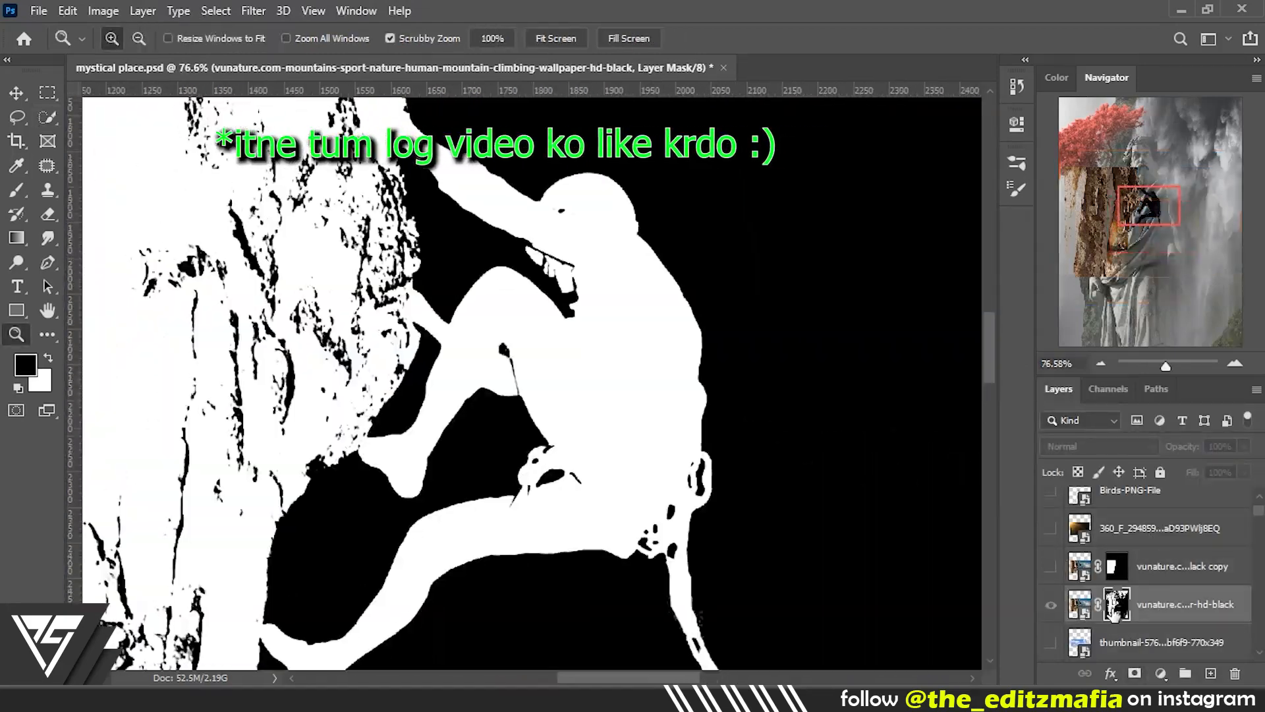
key(b)
right_click(577, 379)
key(Escape)
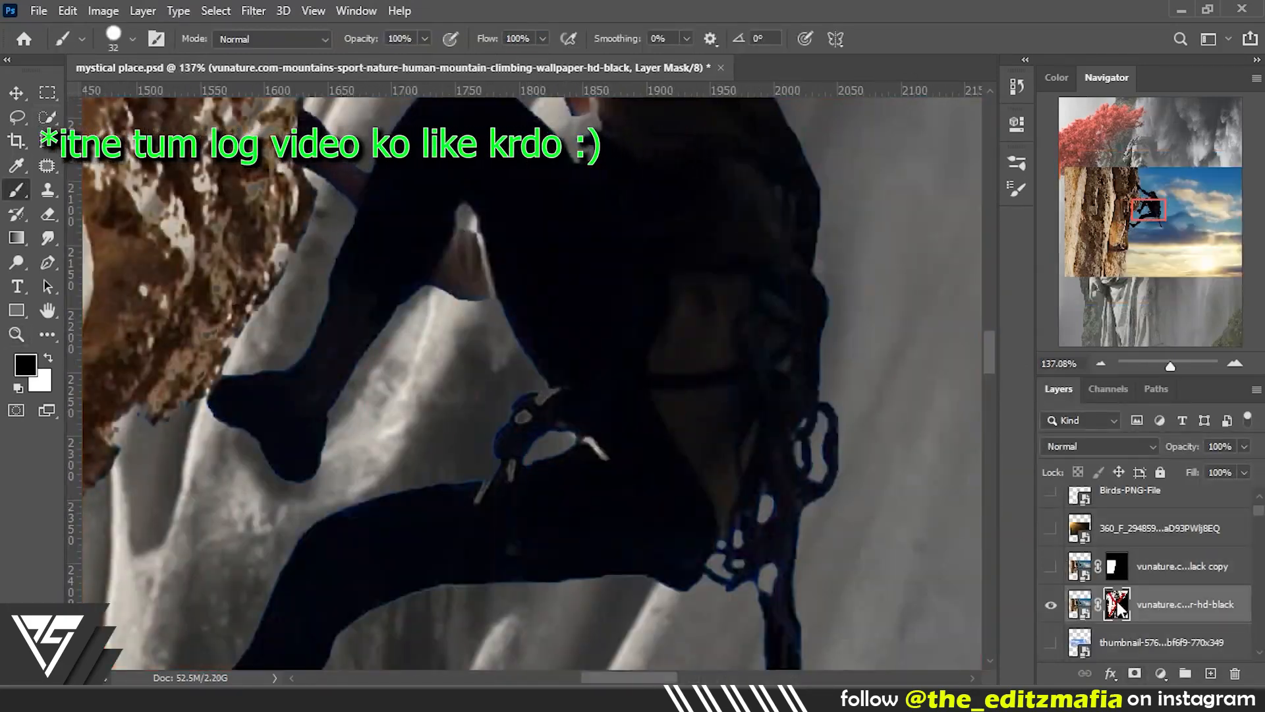
shift+click(1118, 606)
key(x)
alt+right_click(505, 494)
drag(496, 470, 519, 482)
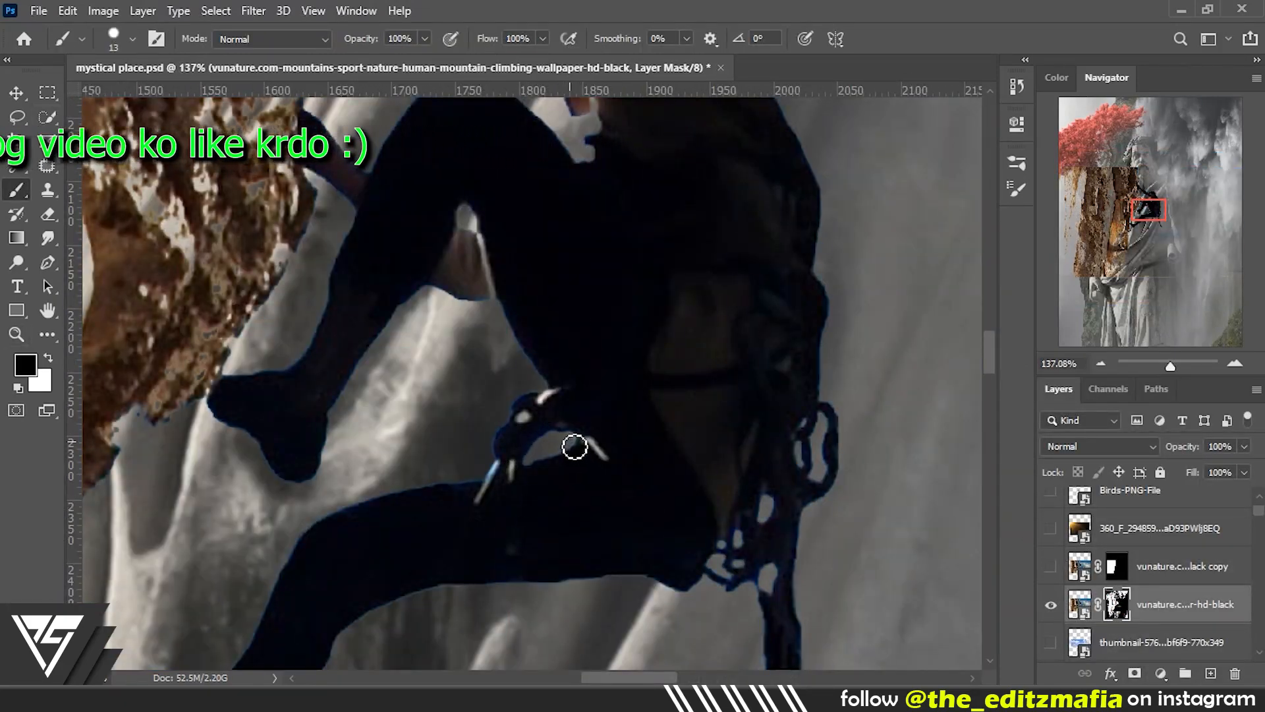
drag(625, 410, 696, 597)
key(x)
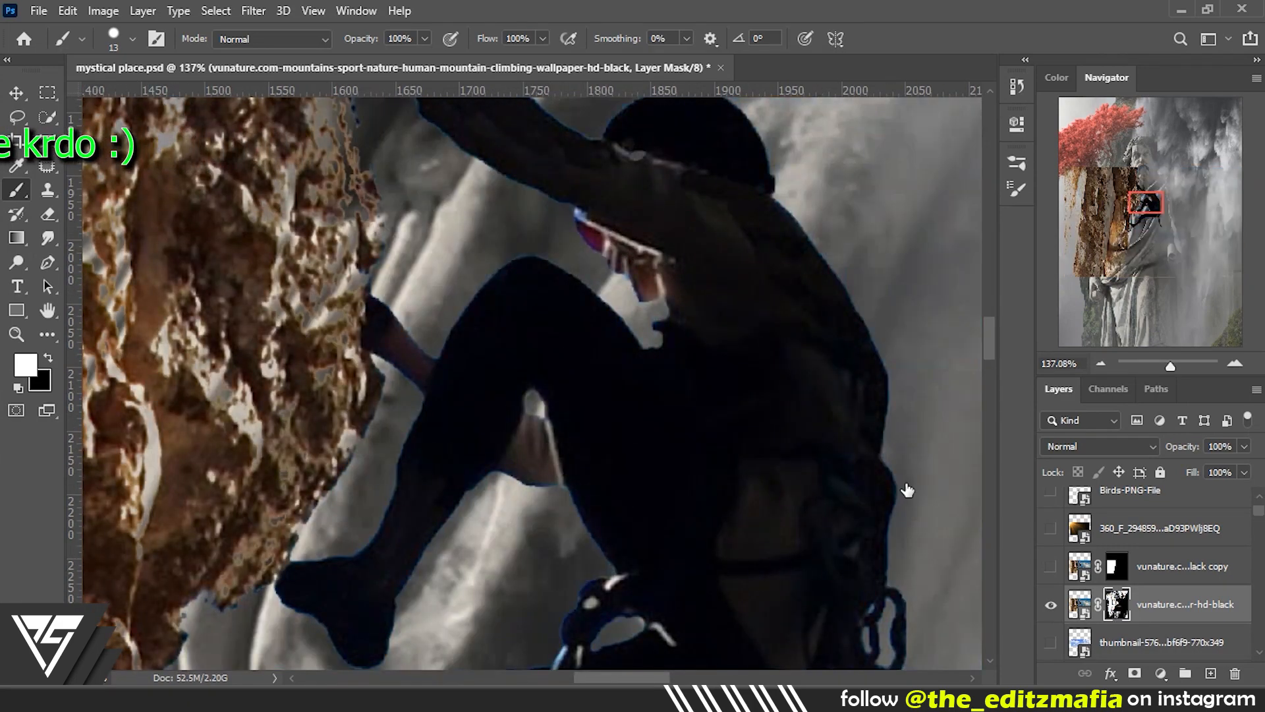
drag(583, 213, 535, 305)
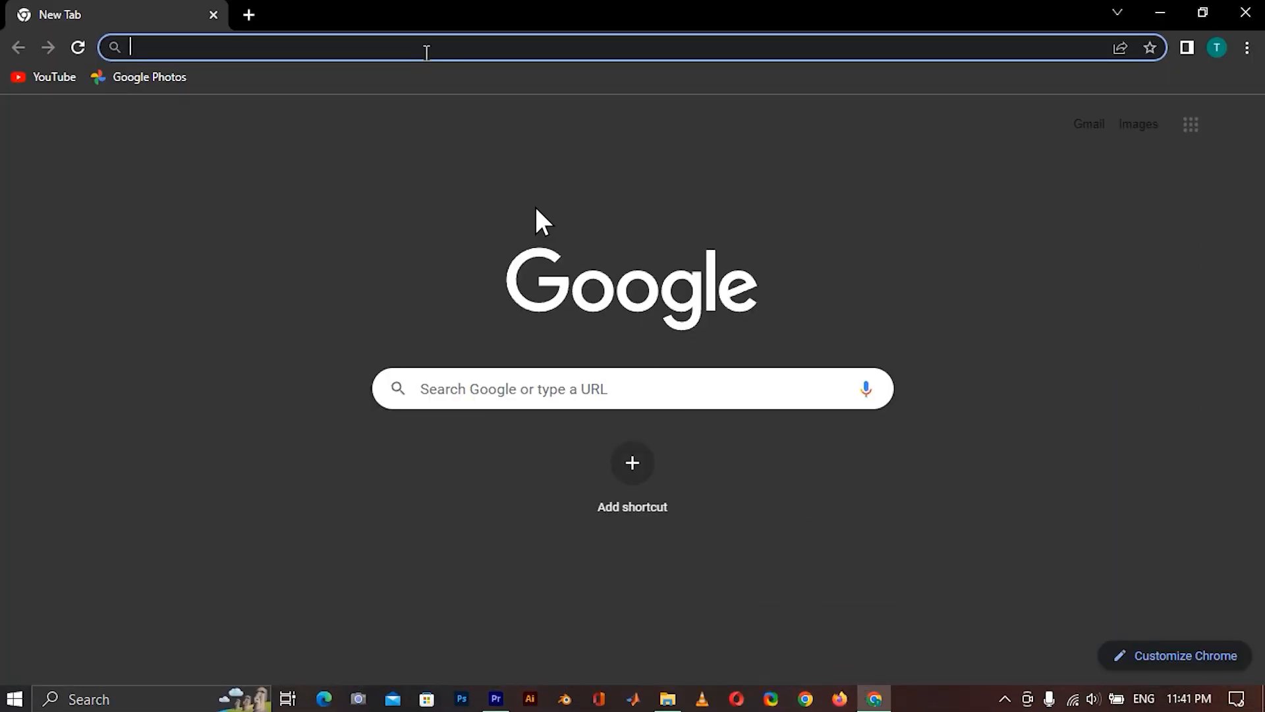
Switch to the web browser, open unsplash.com and search for "climber" photos
text(un)
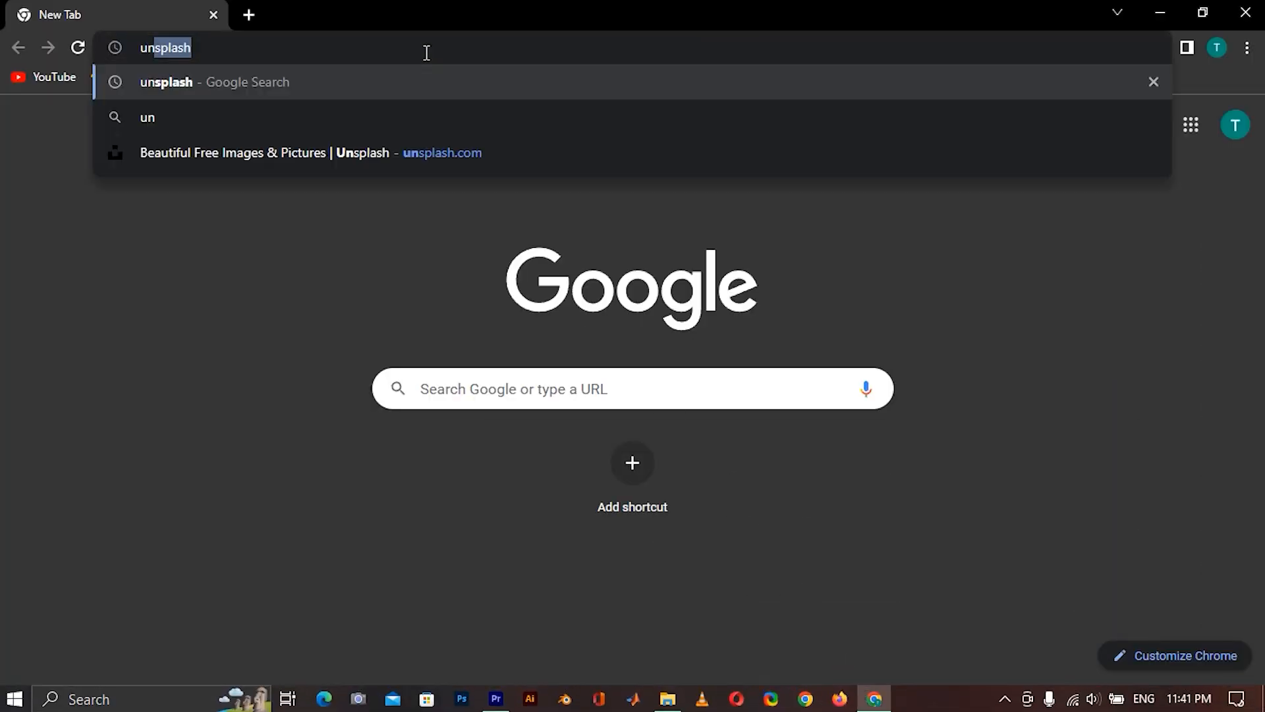
text(splash.com)
key(Return)
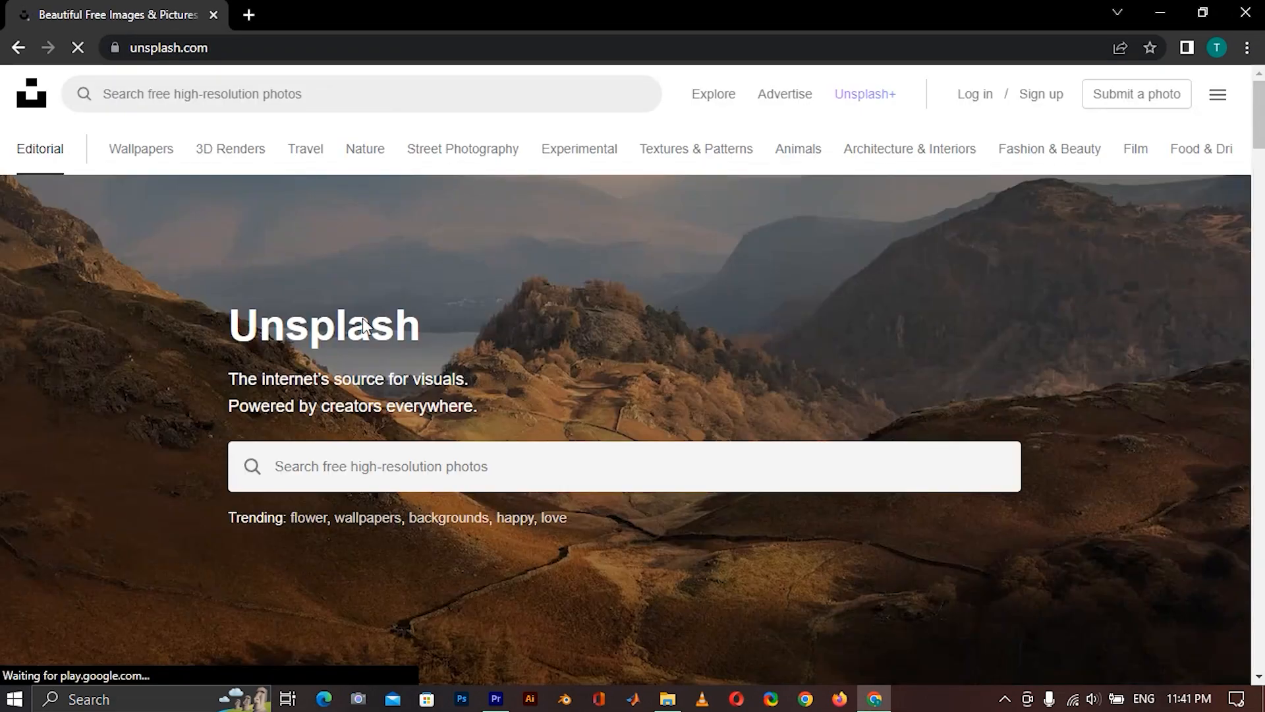
click(382, 466)
text(climber)
key(Return)
scroll(772, 403, down, 6)
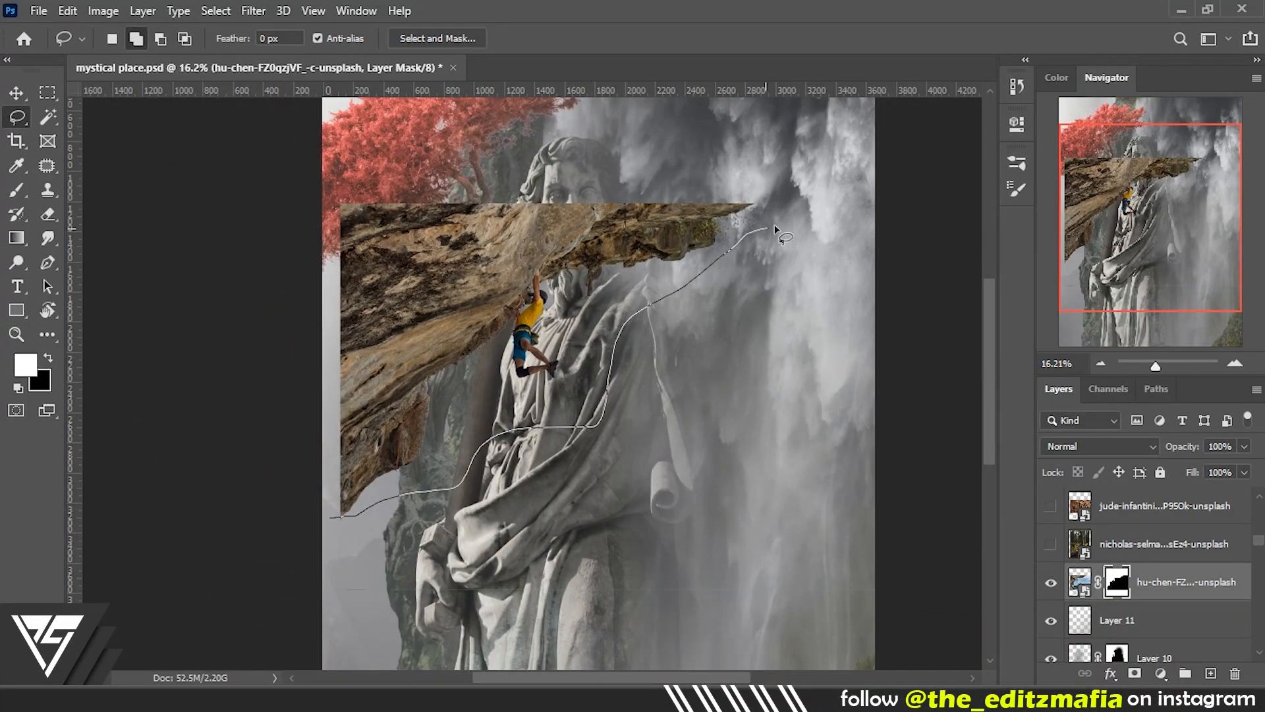
Flip the cut-out overhang with the yellow-shirted climber horizontally, scale it to 123.57%, and place it in the image's upper-right corner
key(z)
drag(725, 562, 664, 563)
key(ctrl+t)
right_click(544, 383)
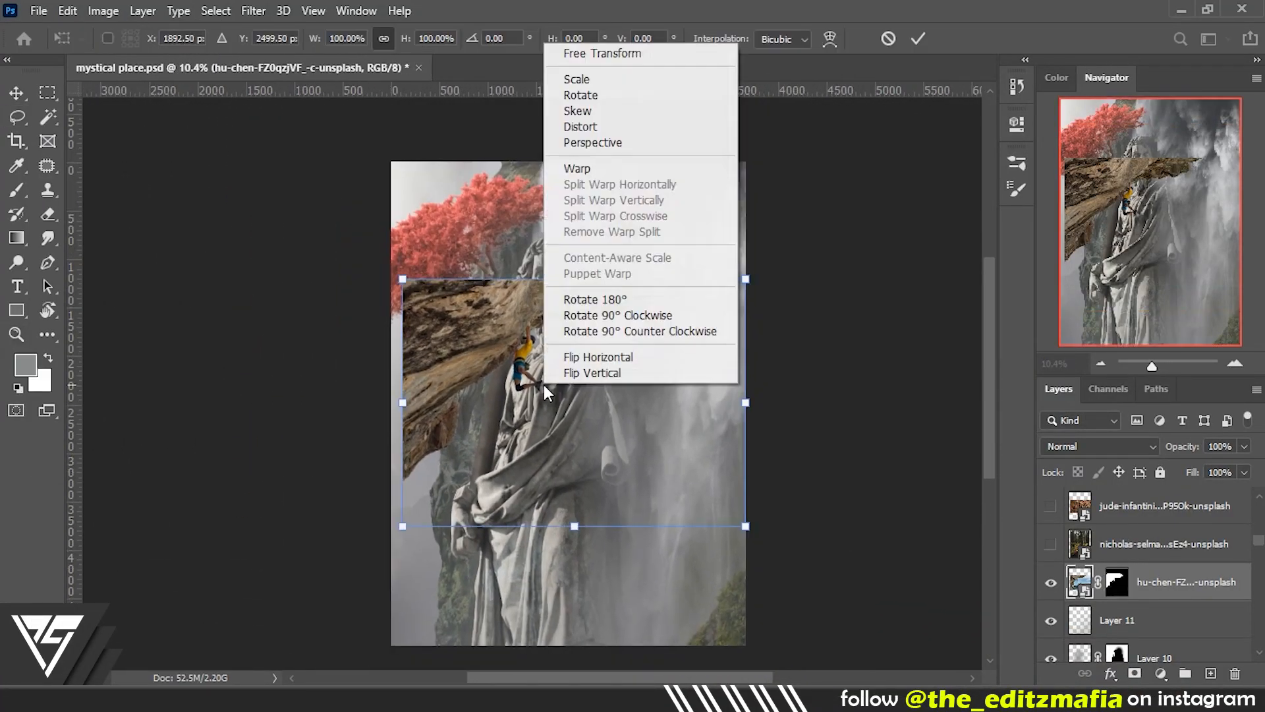
click(599, 356)
drag(619, 373, 618, 258)
drag(745, 409, 824, 468)
drag(799, 385, 757, 342)
key(Return)
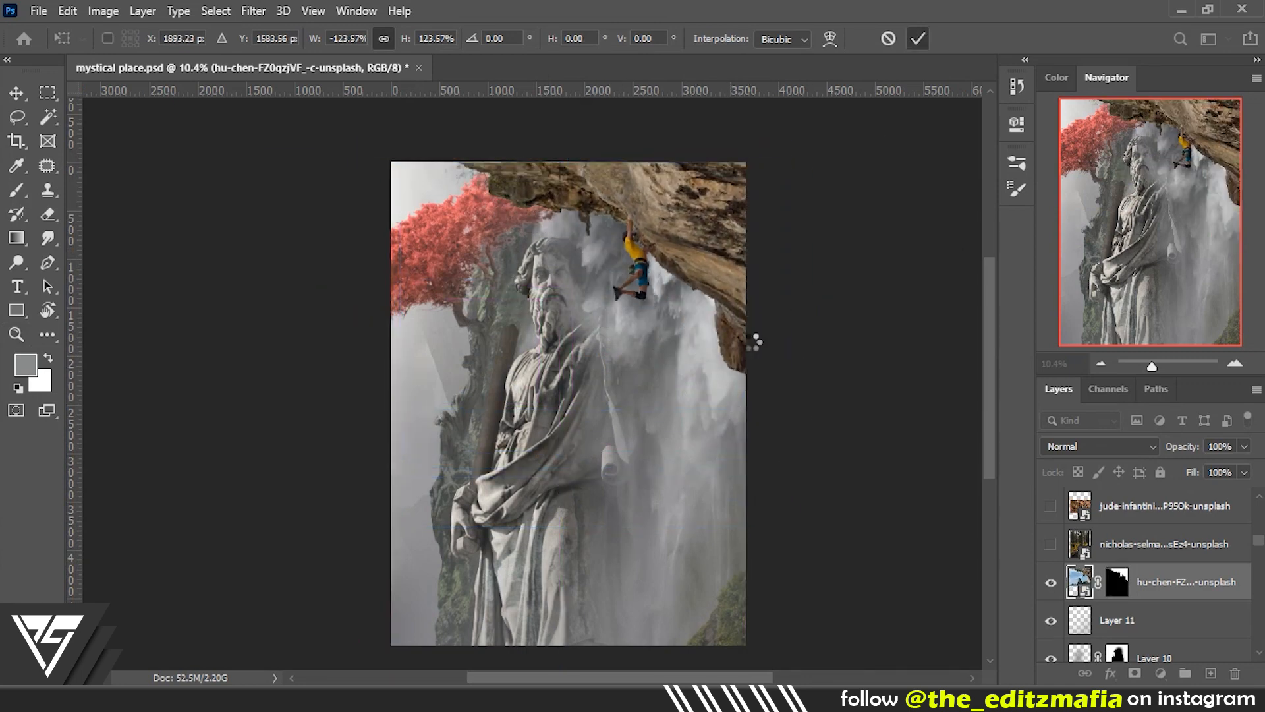
Darken the overhang and climber photo with a clipped Brightness/Contrast adjustment
click(1161, 673)
click(1150, 398)
click(856, 432)
drag(858, 230, 791, 230)
click(965, 117)
drag(777, 436, 770, 433)
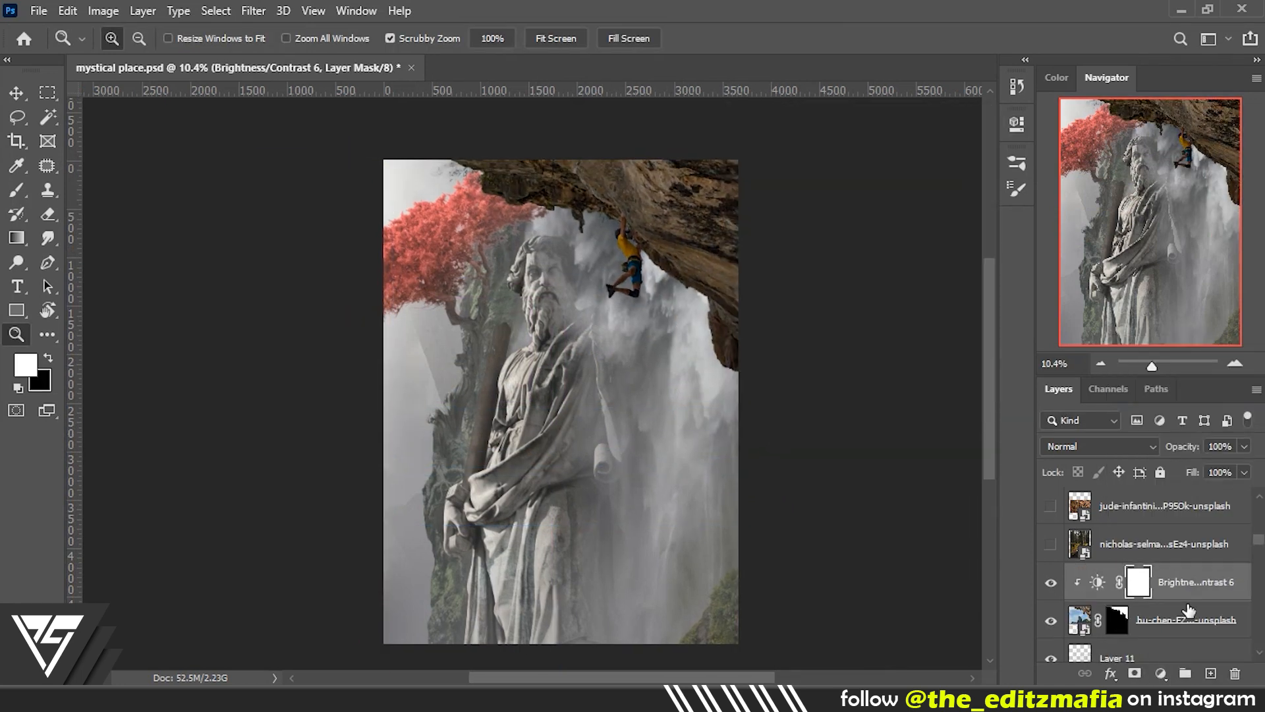
Place the horizontally flipped rock-face copy beneath the overhang at the image's right edge to extend the cliff
scroll(1188, 611, up, 1)
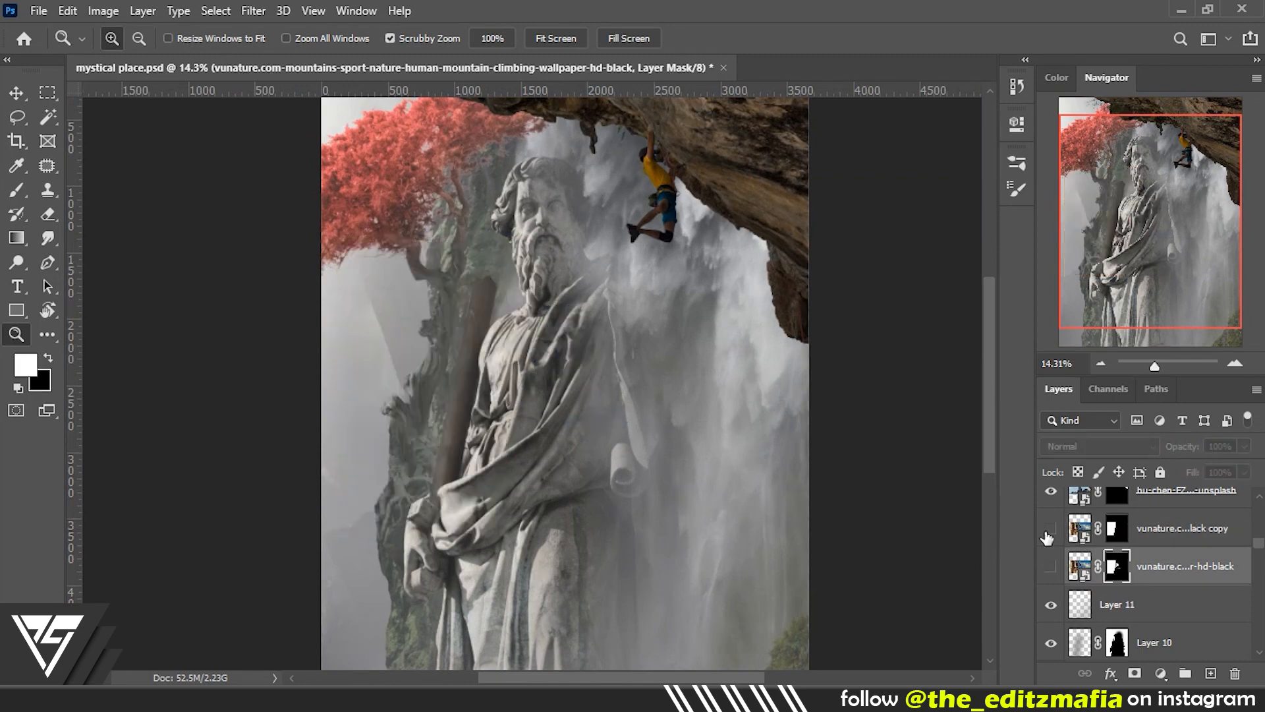
click(1081, 567)
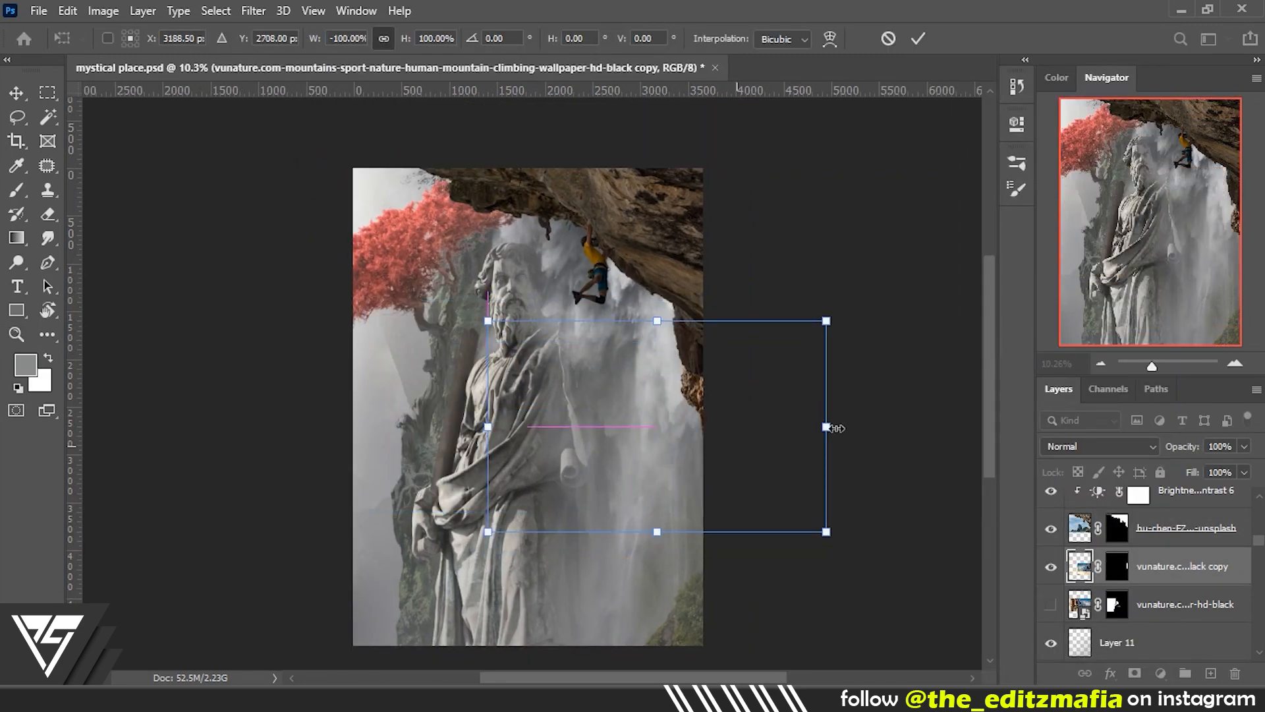
drag(833, 426, 831, 407)
drag(725, 395, 711, 435)
click(883, 38)
drag(680, 356, 713, 307)
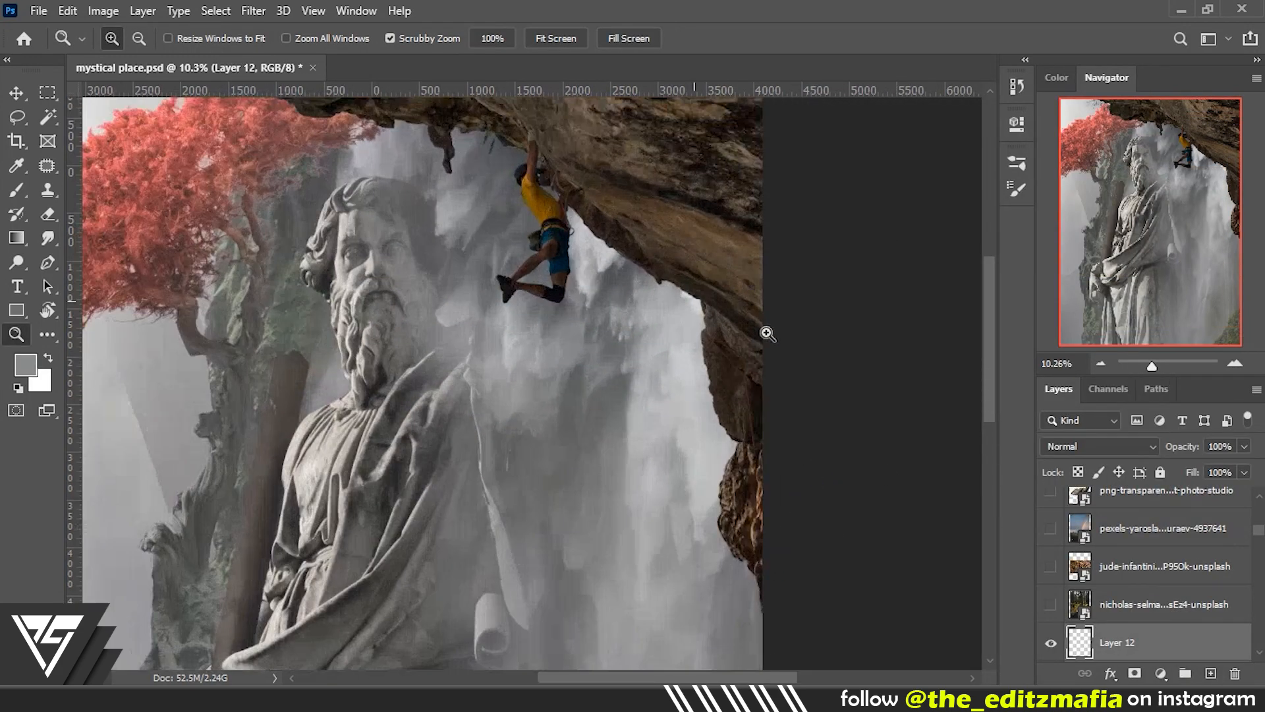
Paint the climber's dark red rope on Layer 12 along the overhang and hanging below the rocks with a thin brush
drag(762, 334, 796, 350)
drag(730, 432, 729, 455)
drag(697, 395, 732, 395)
key(b)
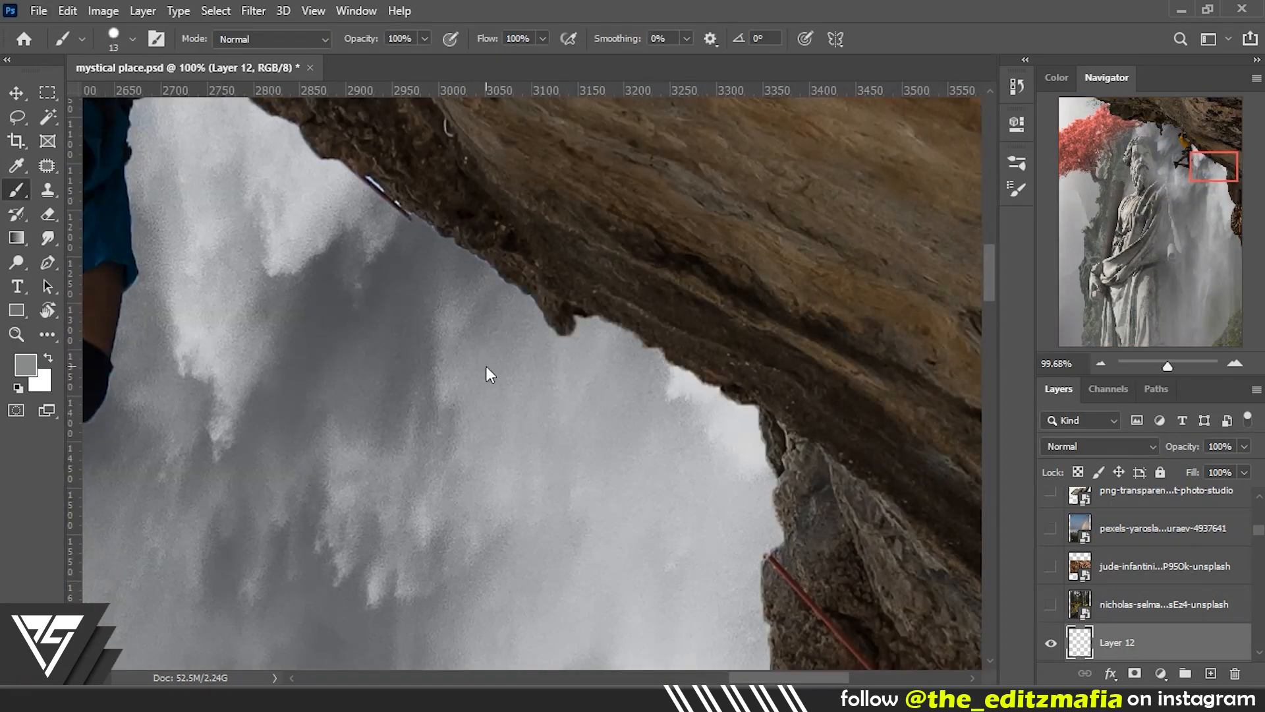
key(z)
drag(782, 571, 663, 585)
drag(663, 585, 541, 236)
drag(634, 314, 701, 314)
key(b)
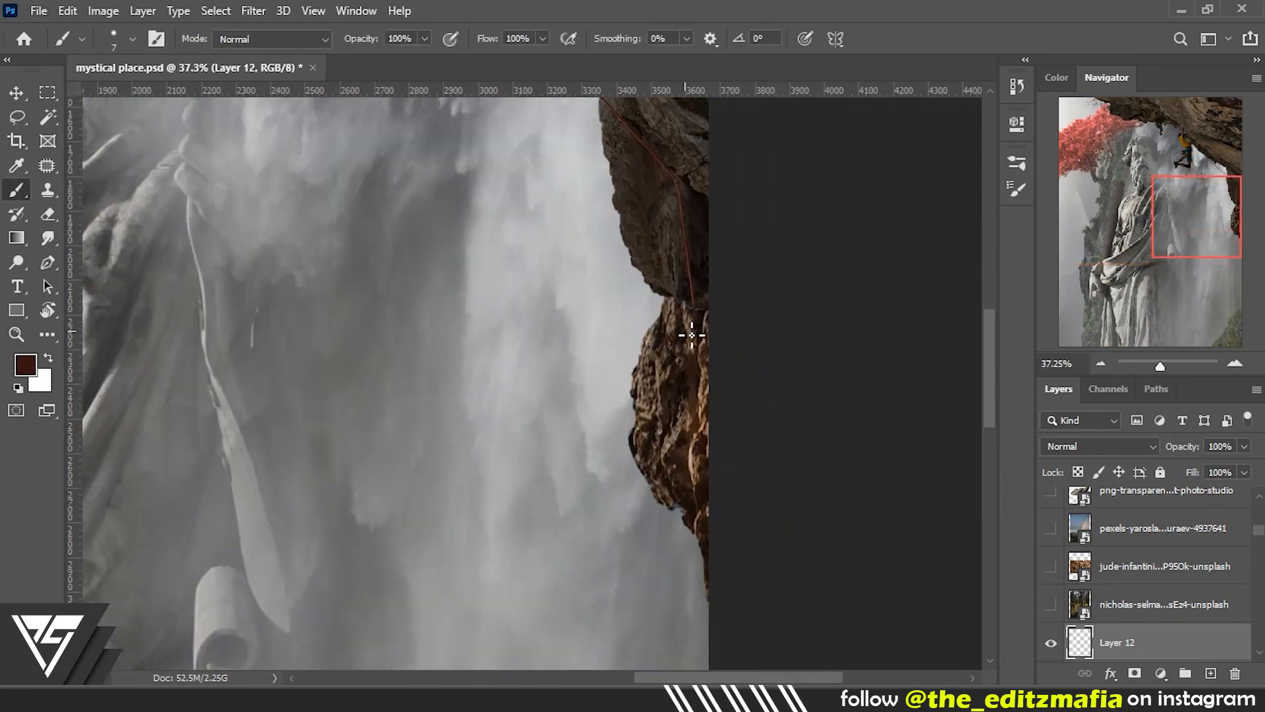
key(z)
drag(756, 444, 661, 444)
Move the rope and the overhang climber photo slightly to the left together, and save the document
scroll(1147, 613, down, 1)
ctrl+click(1153, 643)
key(ctrl+t)
drag(663, 347, 637, 341)
key(Return)
key(ctrl+s)
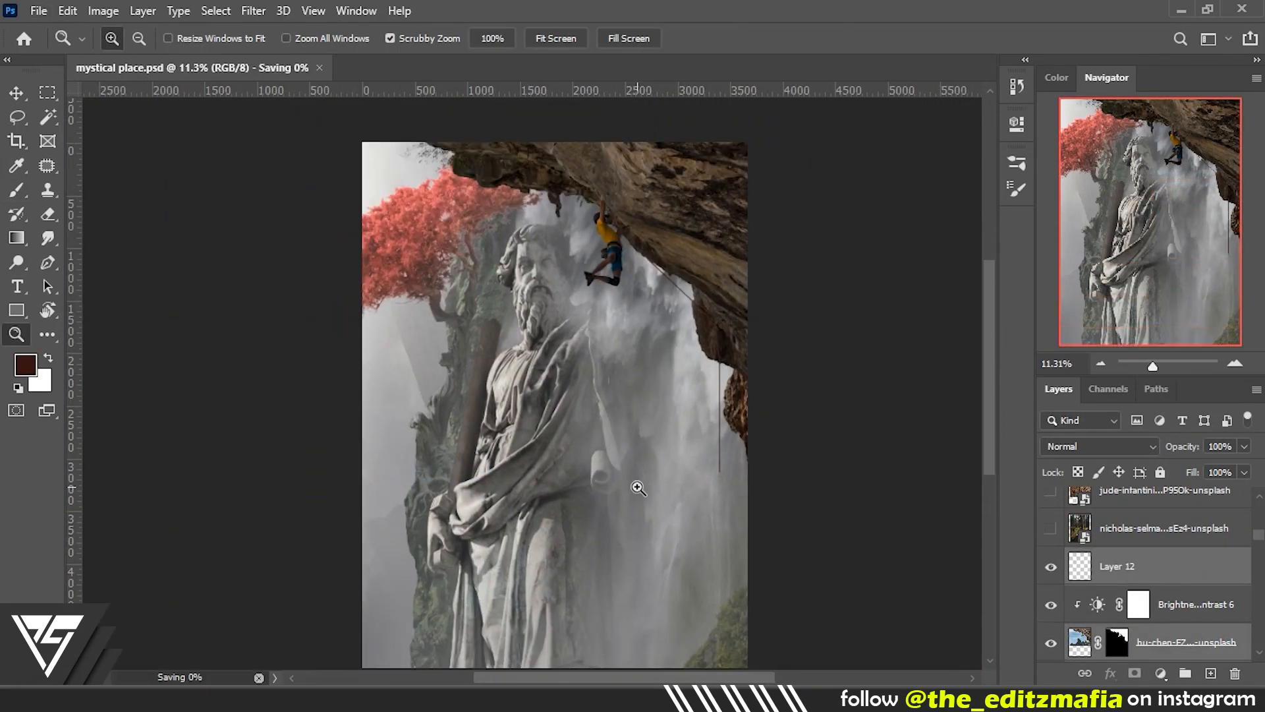
Show the mossy forest log photo and extract its yellow-green moss with Color Range at a fuzziness of 110
click(1052, 567)
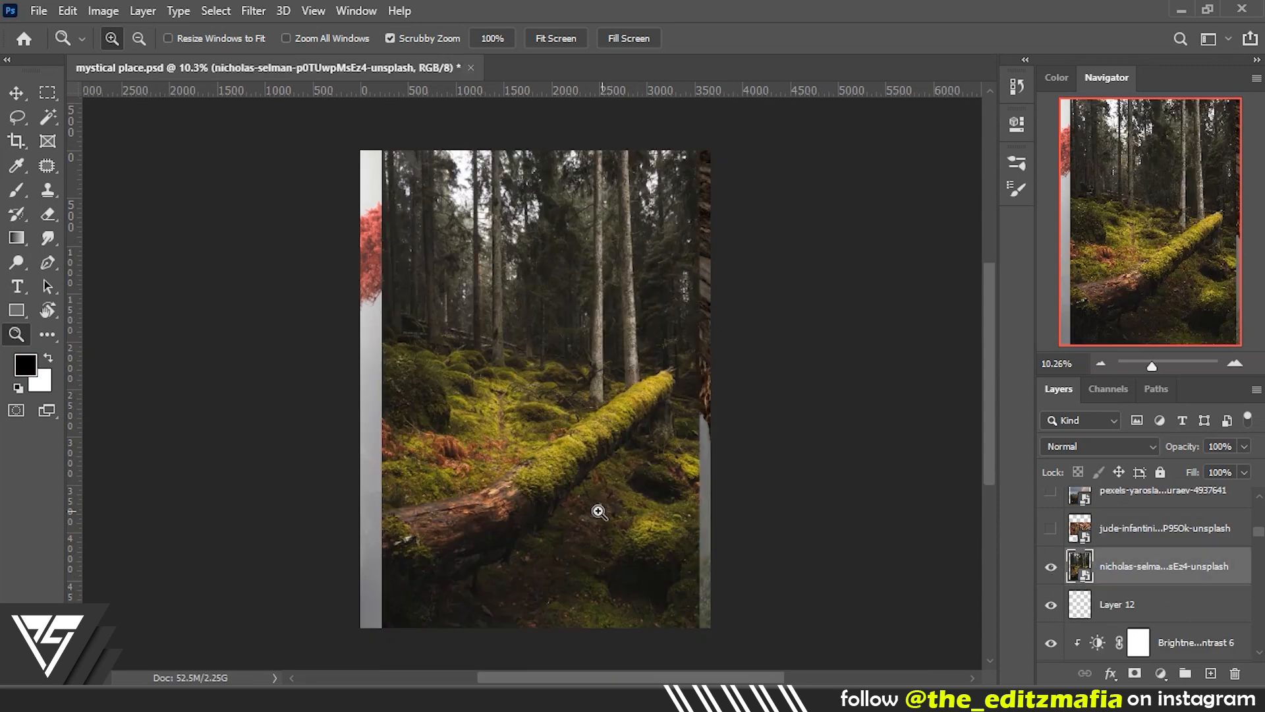
drag(599, 512, 653, 508)
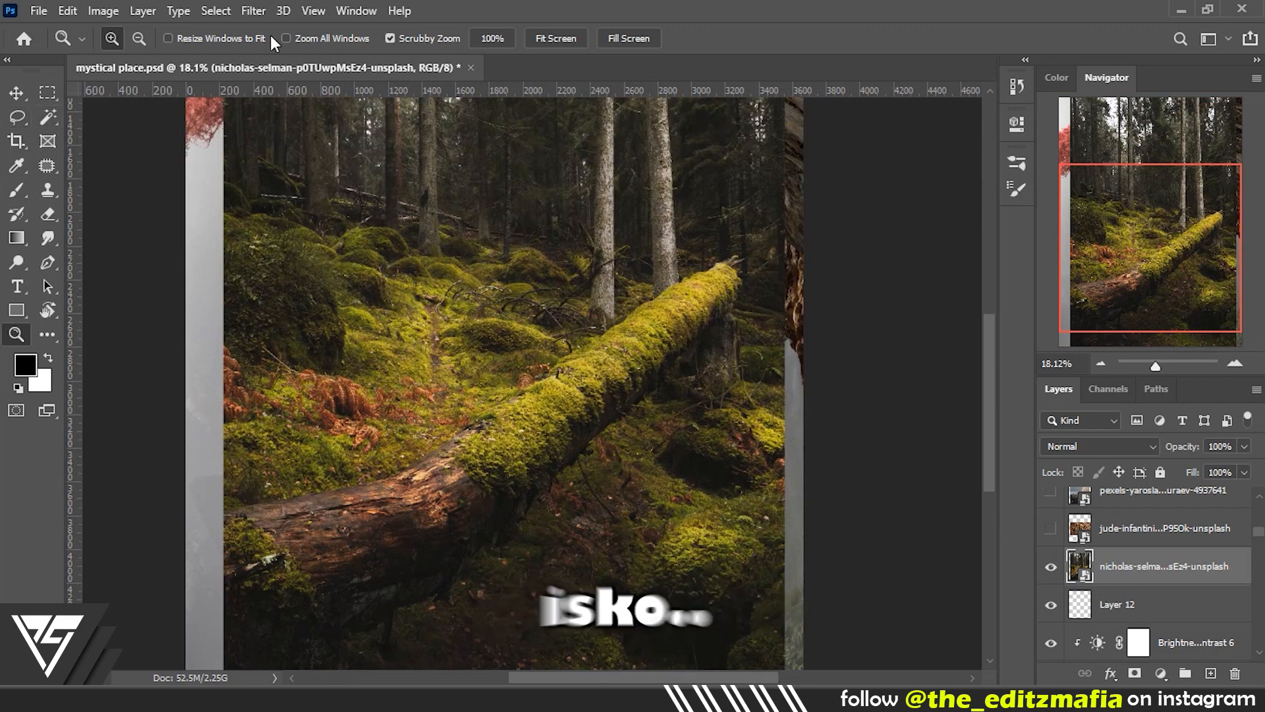
click(215, 10)
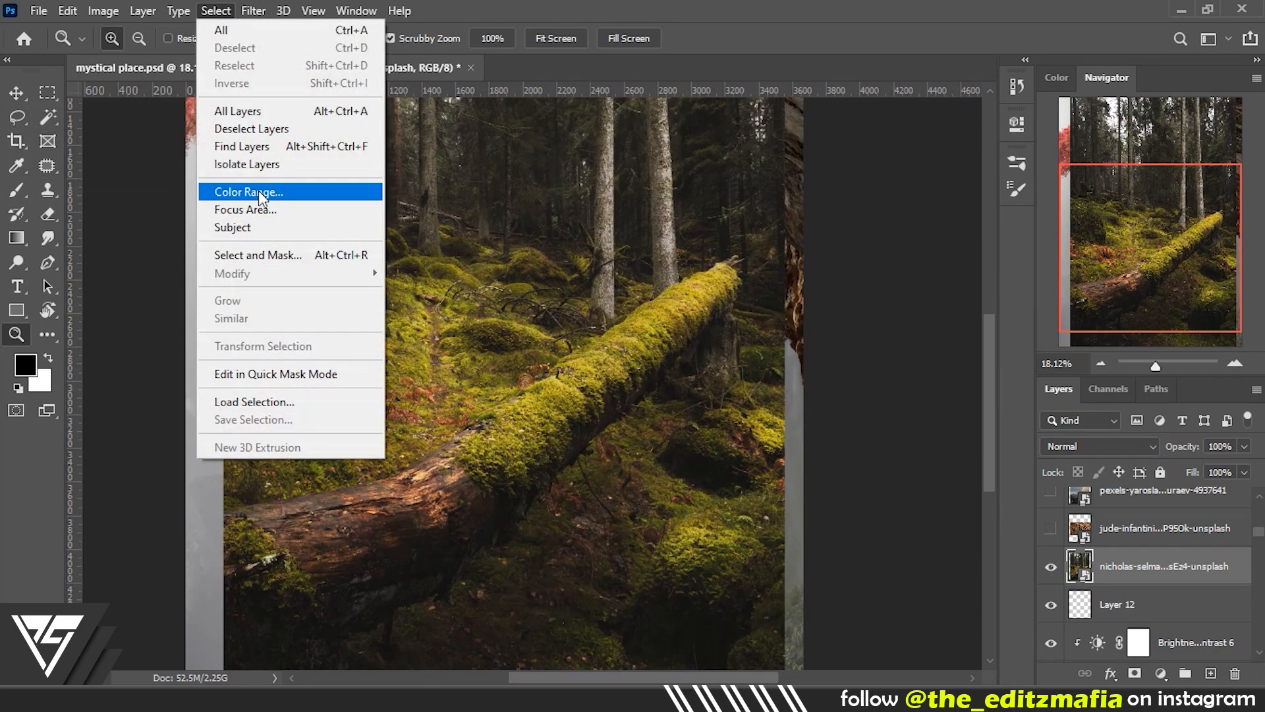
click(259, 191)
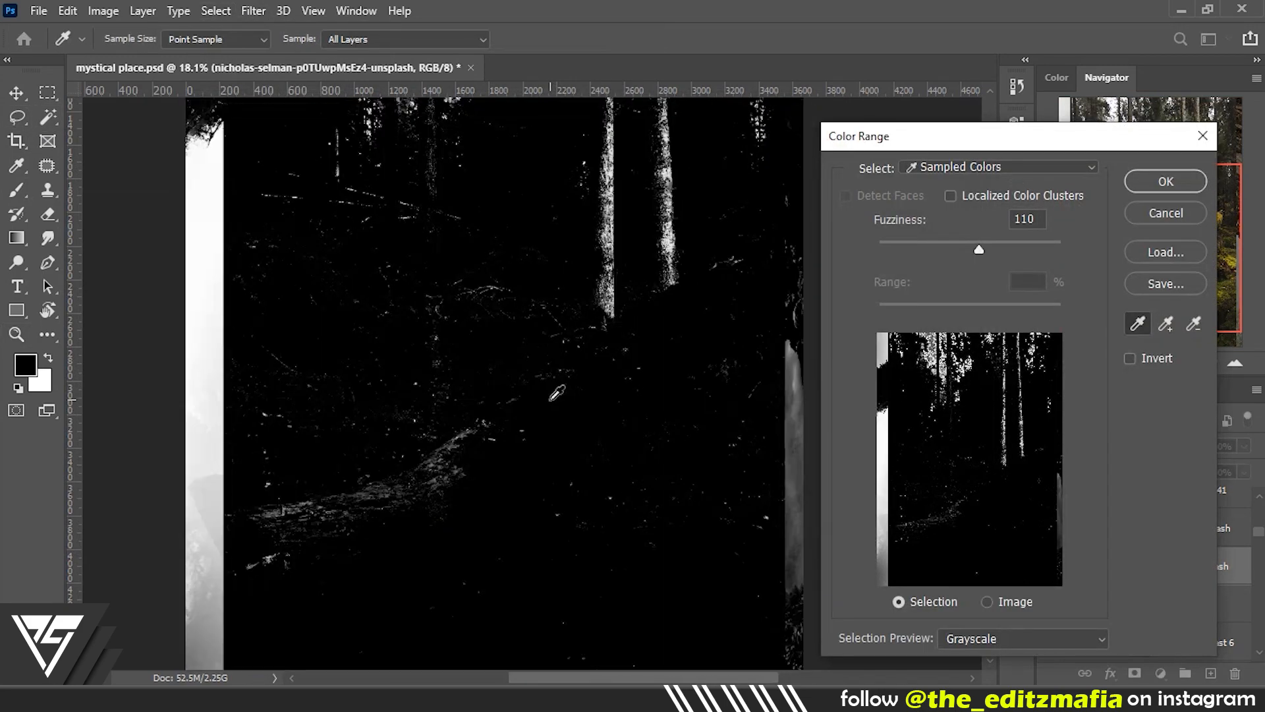
click(556, 393)
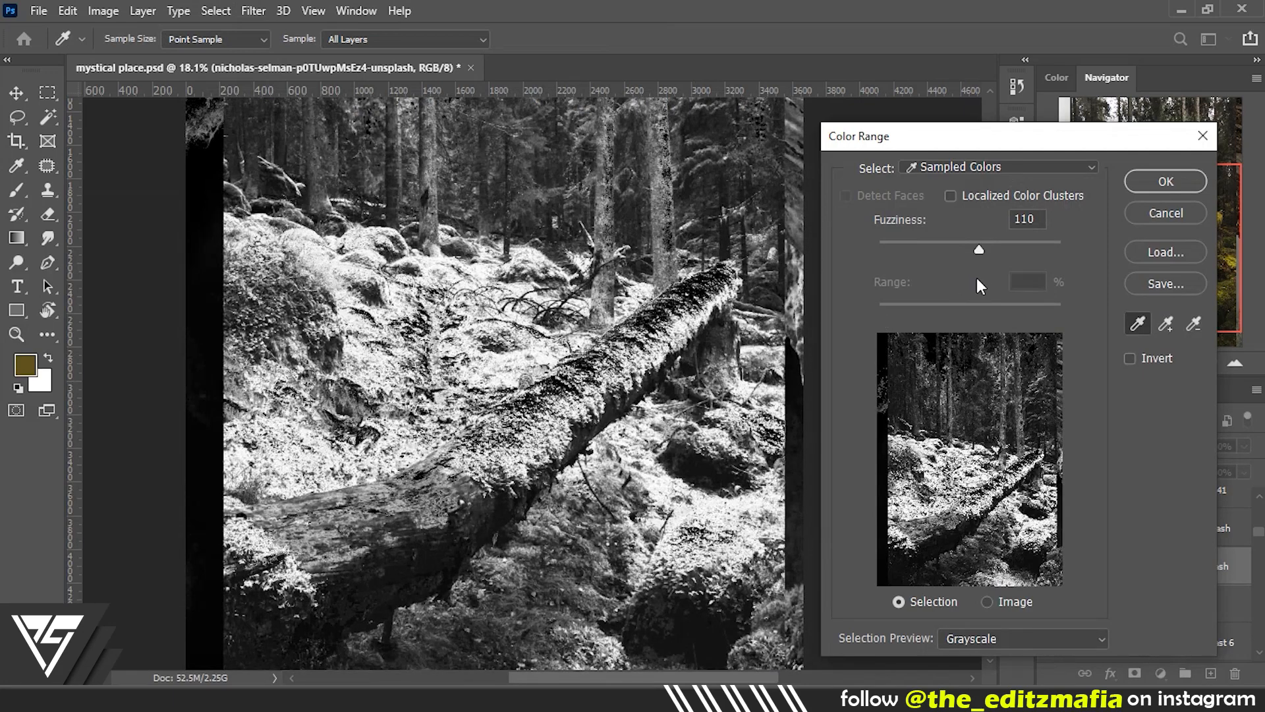
click(1024, 638)
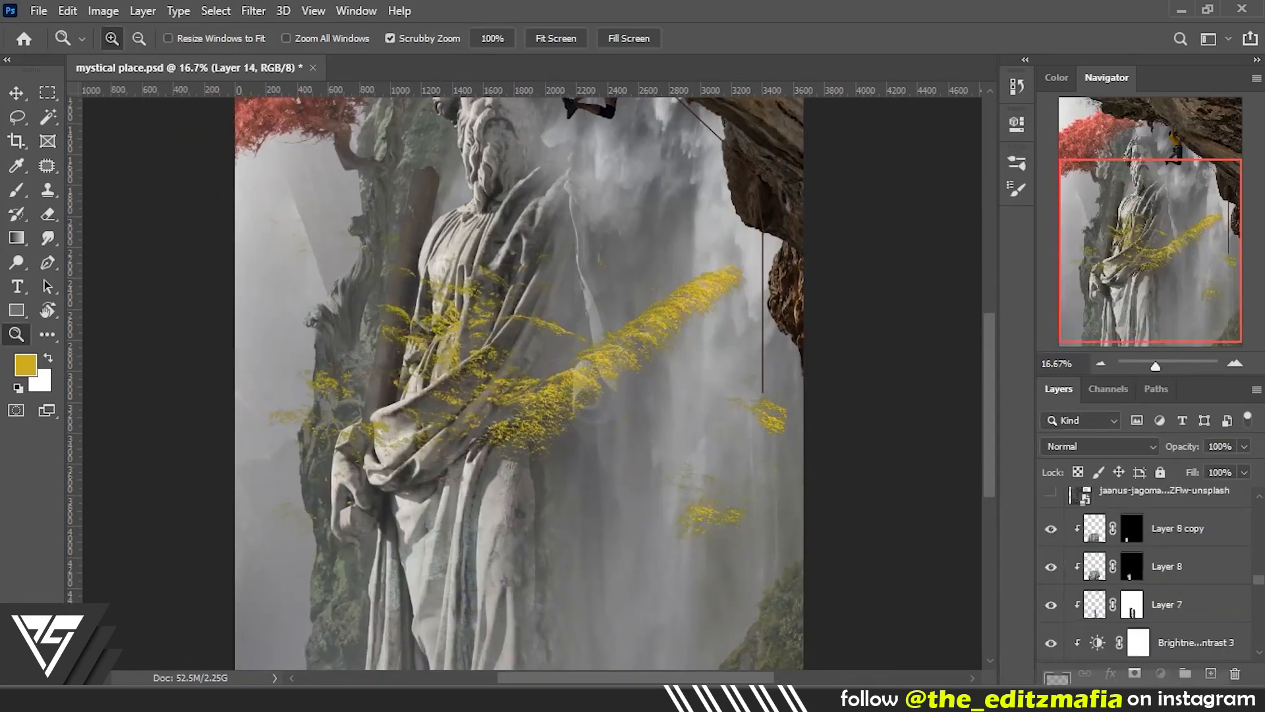
Transform the extracted moss to run along the statue's staff and align a second copy of it there
key(ctrl+t)
drag(697, 338, 533, 305)
right_click(518, 278)
click(574, 592)
drag(601, 349, 638, 381)
key(Return)
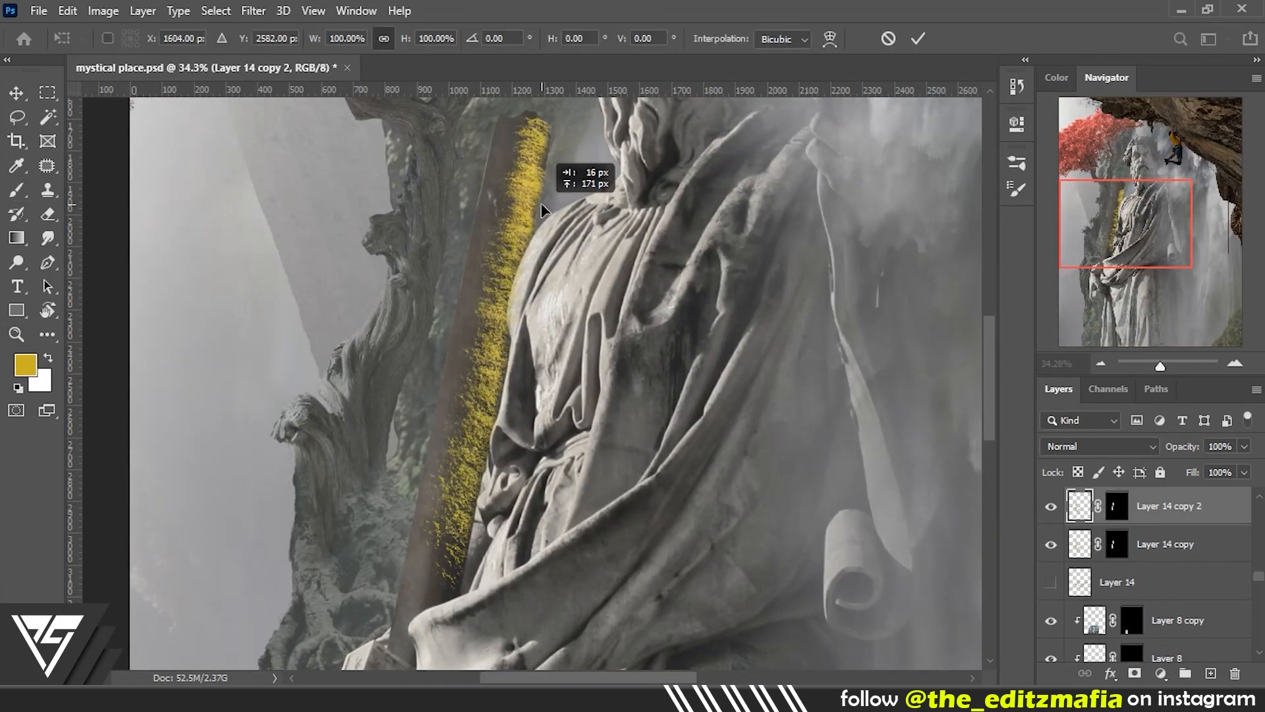
key(Return)
key(b)
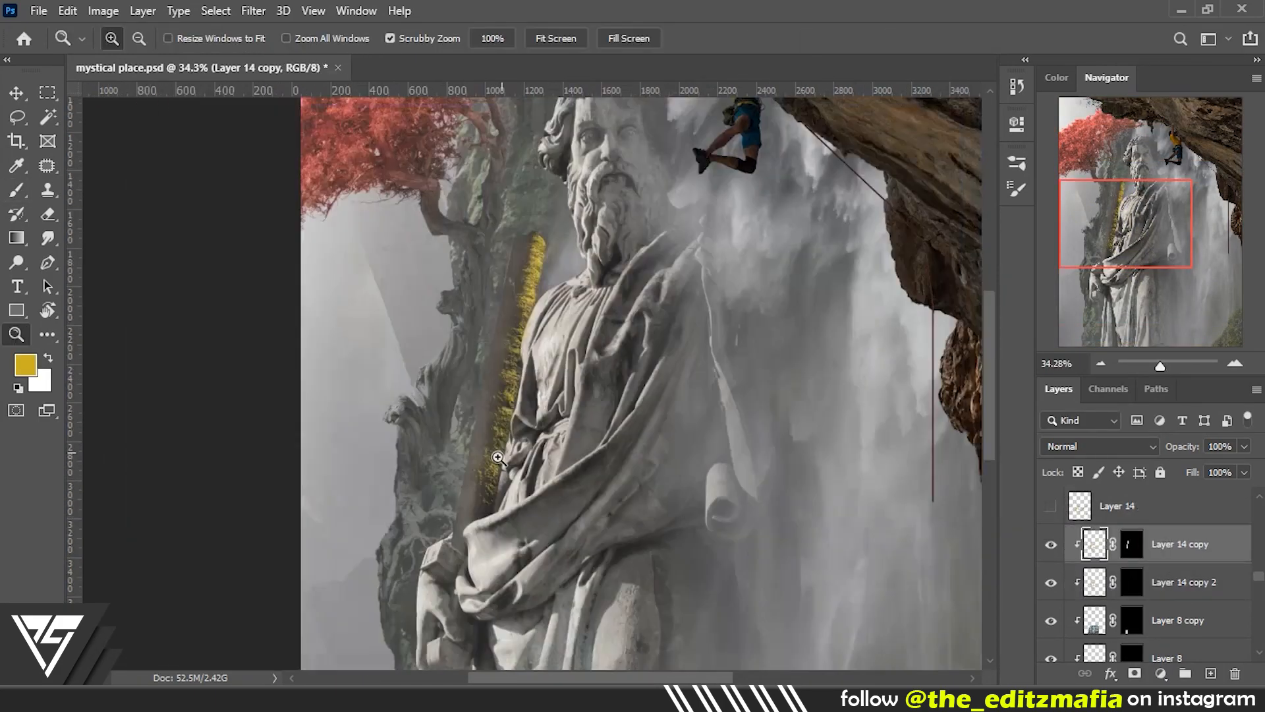
Adjust the hue and saturation of the moss copy on the statue's staff
click(103, 10)
key(ctrl+u)
key(Return)
key(z)
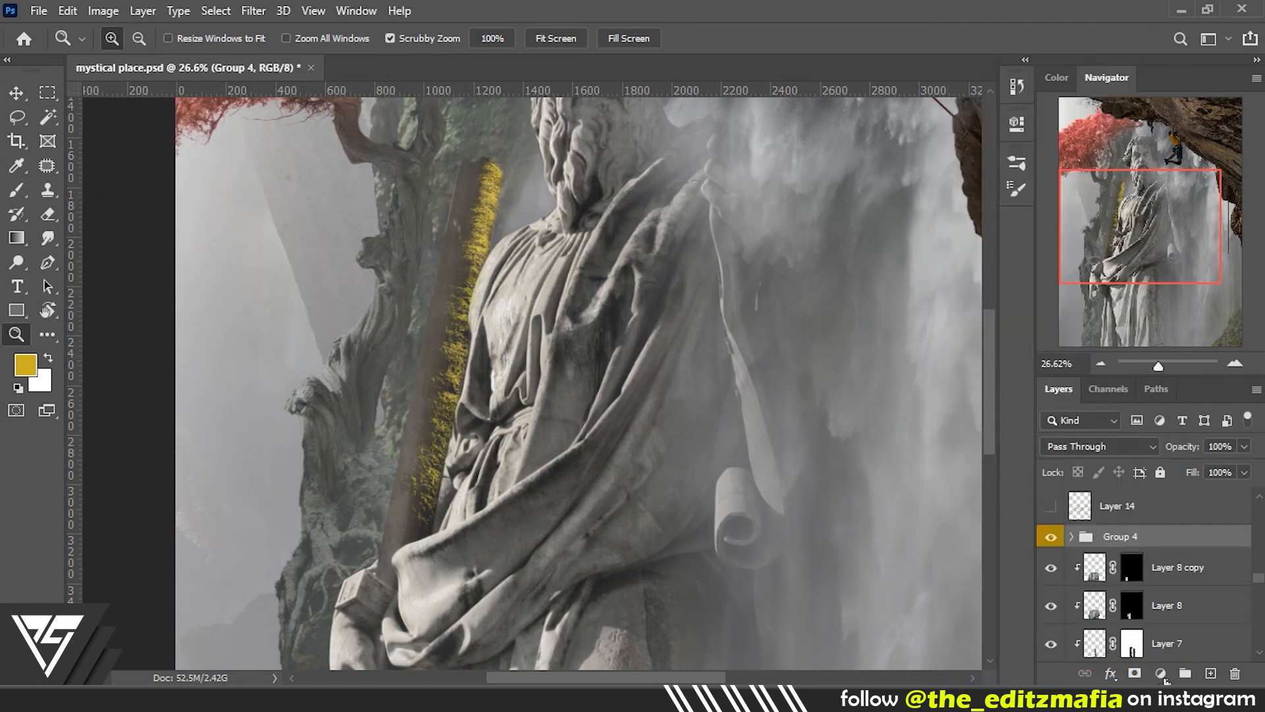
Brighten the statue with a clipped Exposure adjustment of about +1.89 and invert its mask for selective painting
click(1161, 673)
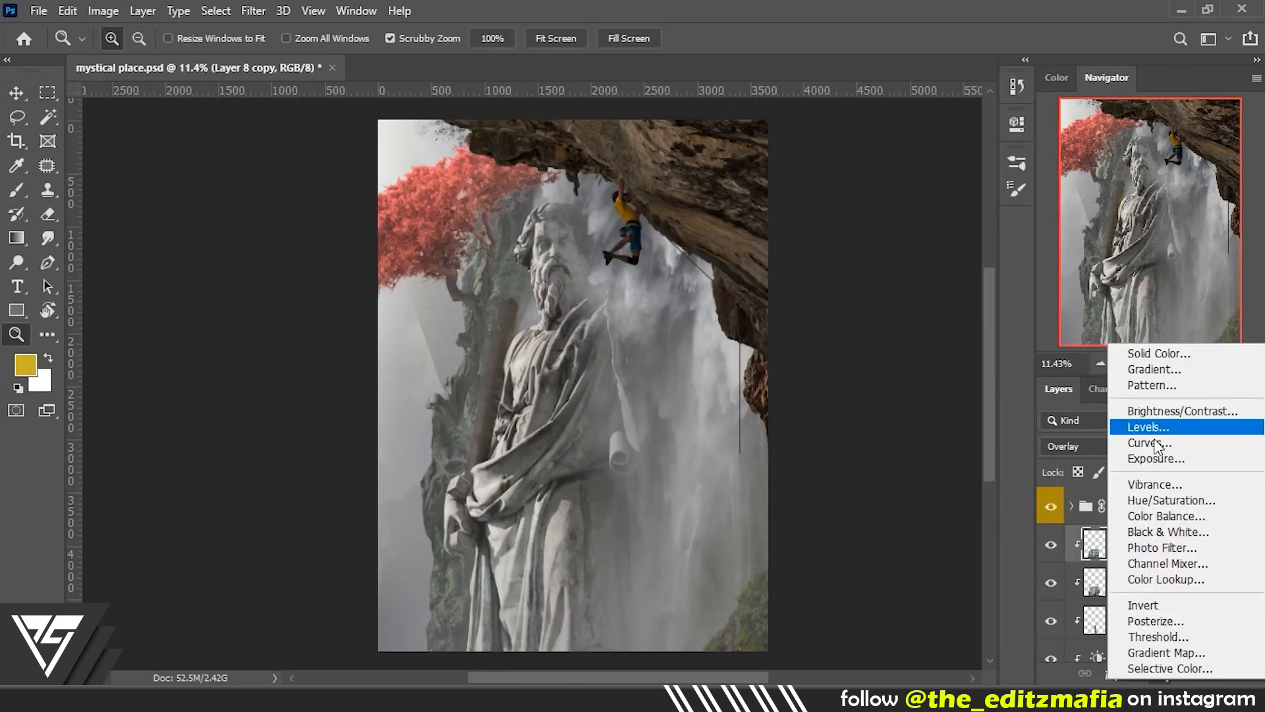
click(1155, 459)
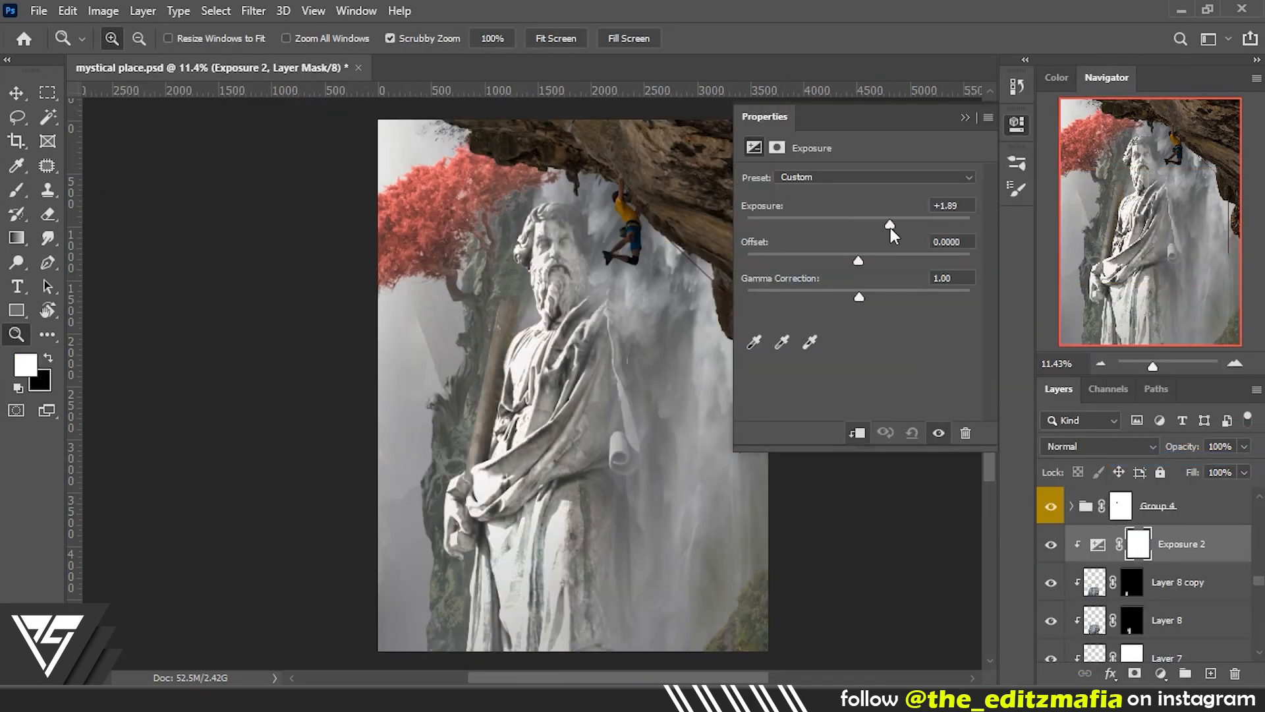
key(ctrl+i)
key(b)
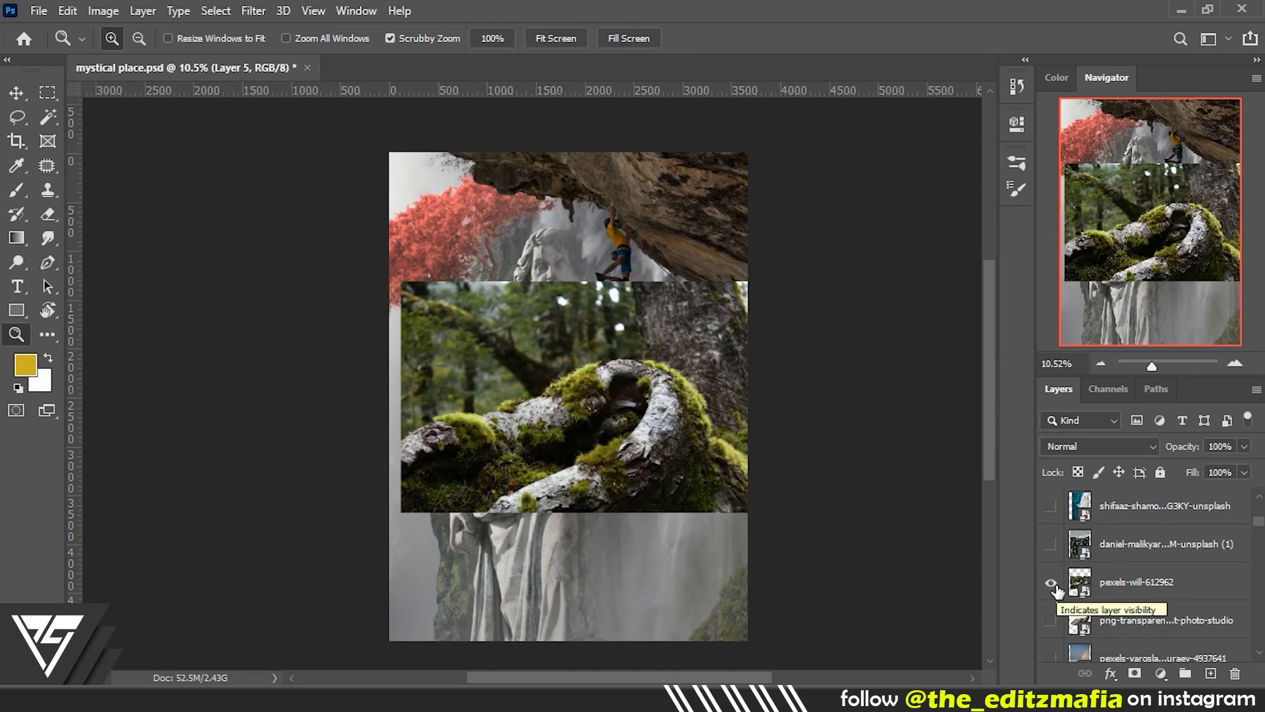
Try to extract the white sea foam from the wave photo with Color Range and place a duplicate over the waterfall
click(1050, 582)
click(1051, 544)
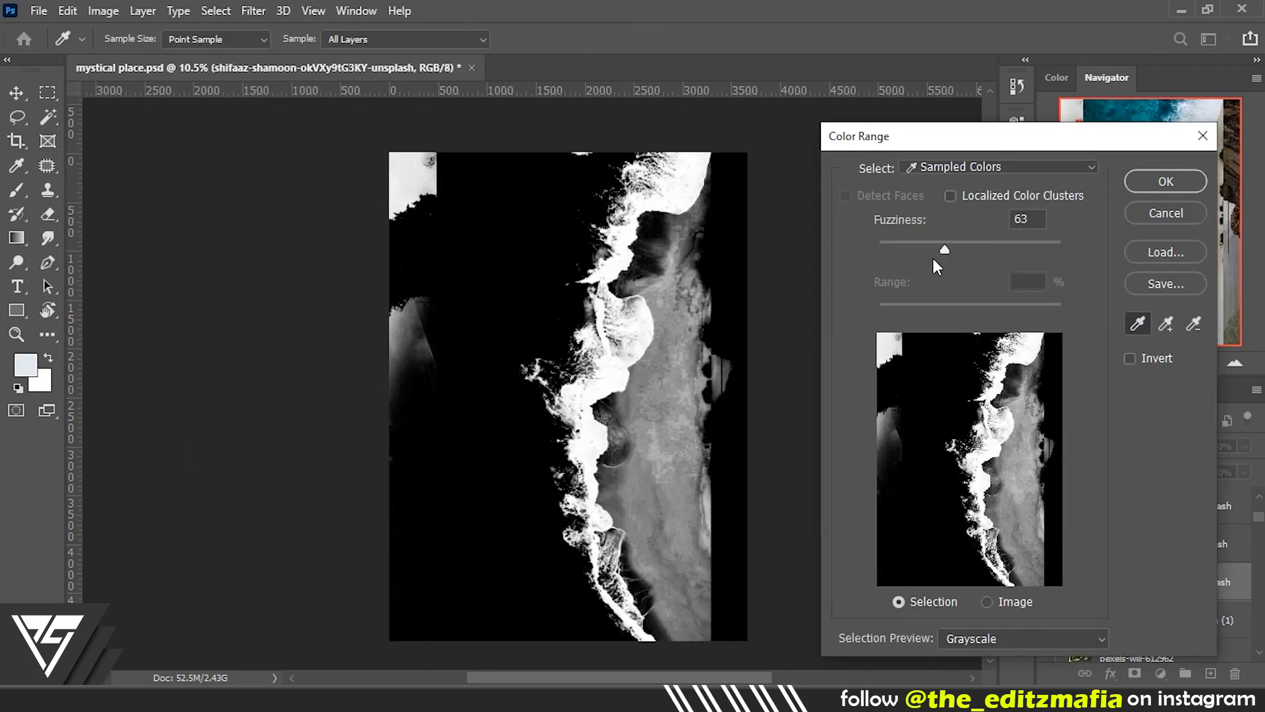
drag(934, 260, 897, 252)
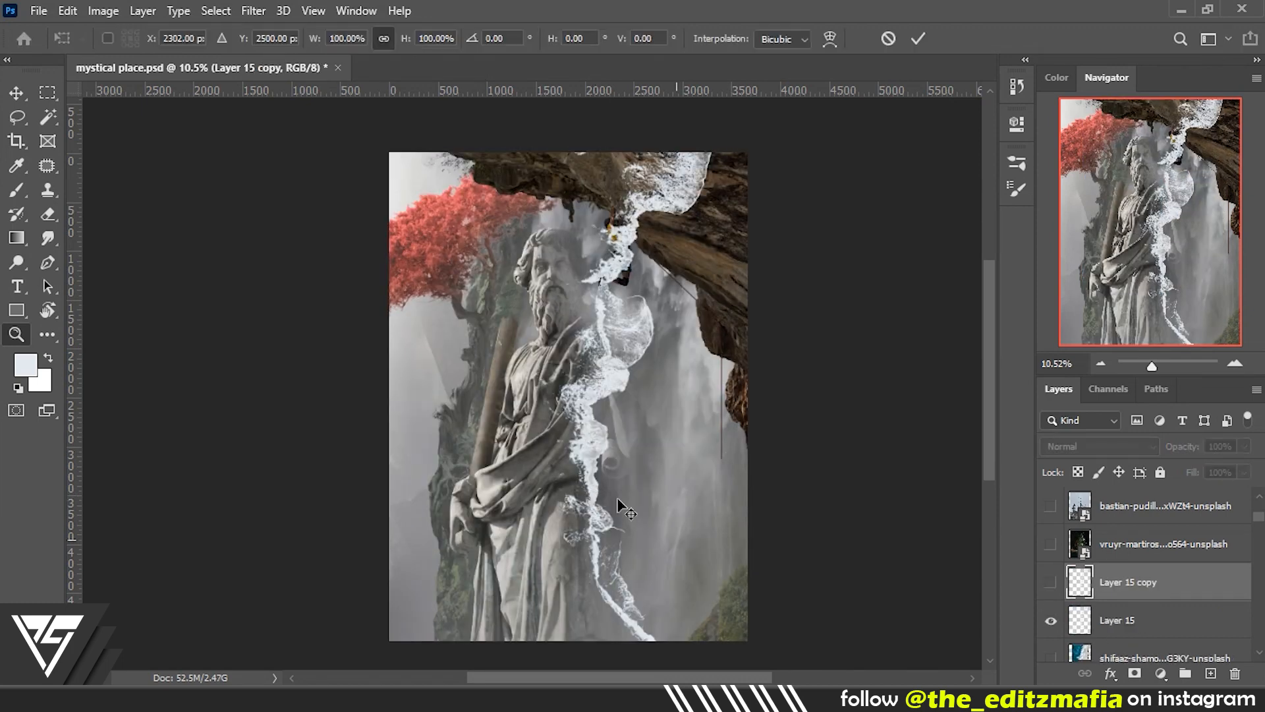
mouse_move(615, 503)
mouse_down()
mouse_move(715, 554)
mouse_move(620, 509)
mouse_up()
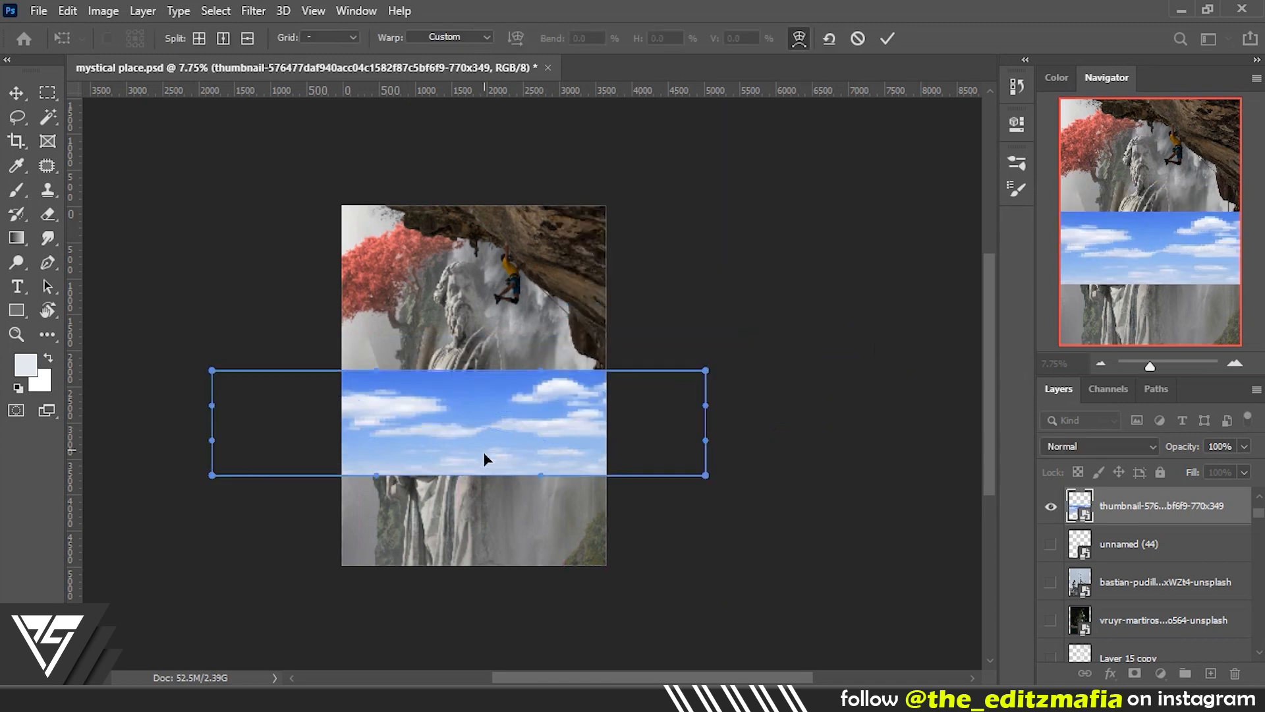
Warp the cloudy sky image with the Arc style at a bend of -57% so it curves downward
drag(486, 457, 453, 531)
key(ctrl+z)
click(454, 37)
click(448, 76)
drag(460, 326, 458, 424)
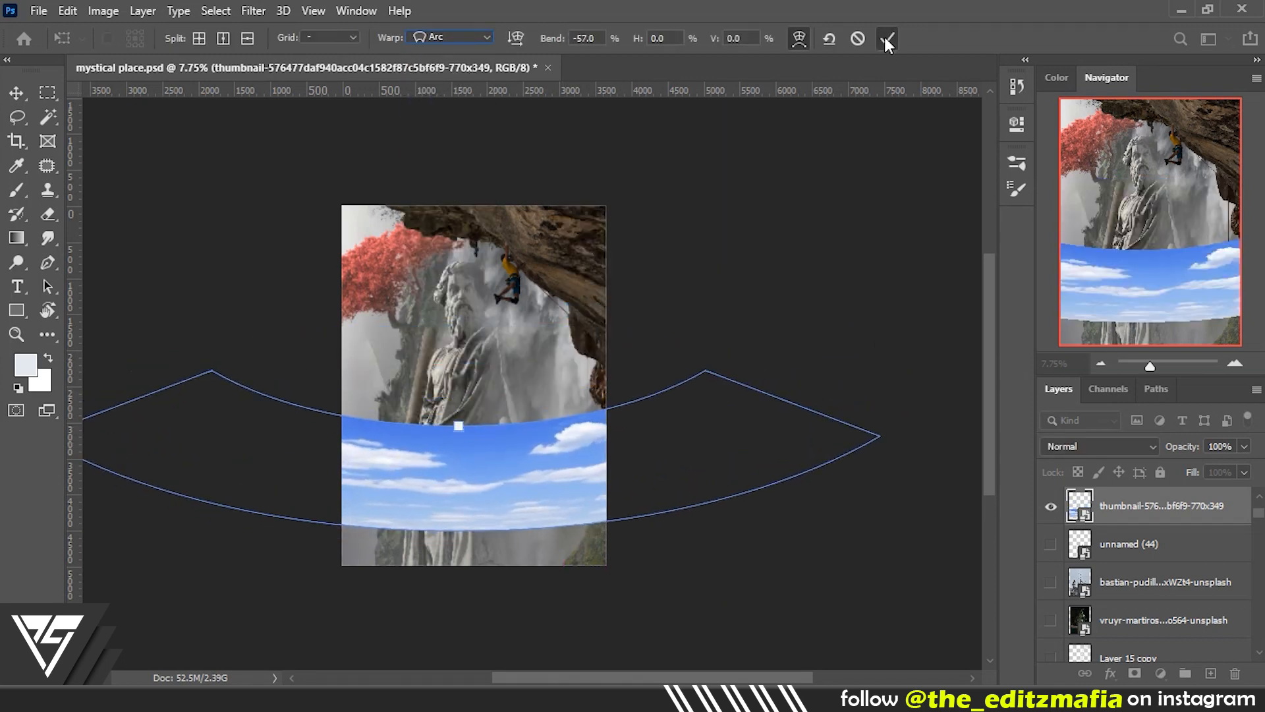
click(887, 39)
Set the sky image's This Layer Blend If dark sliders to 201/255 so only the white clouds are kept
key(z)
drag(473, 545, 499, 543)
click(1028, 346)
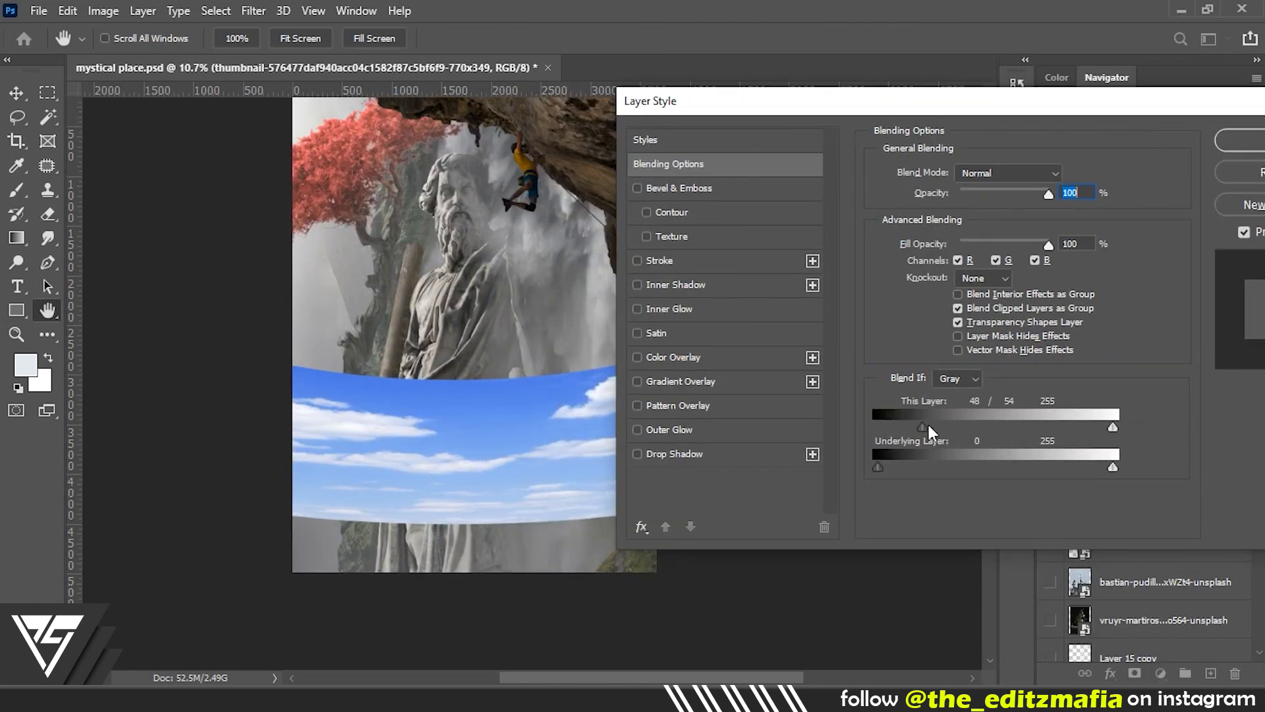
mouse_move(928, 426)
mouse_down()
mouse_move(1113, 426)
mouse_move(1063, 426)
mouse_up()
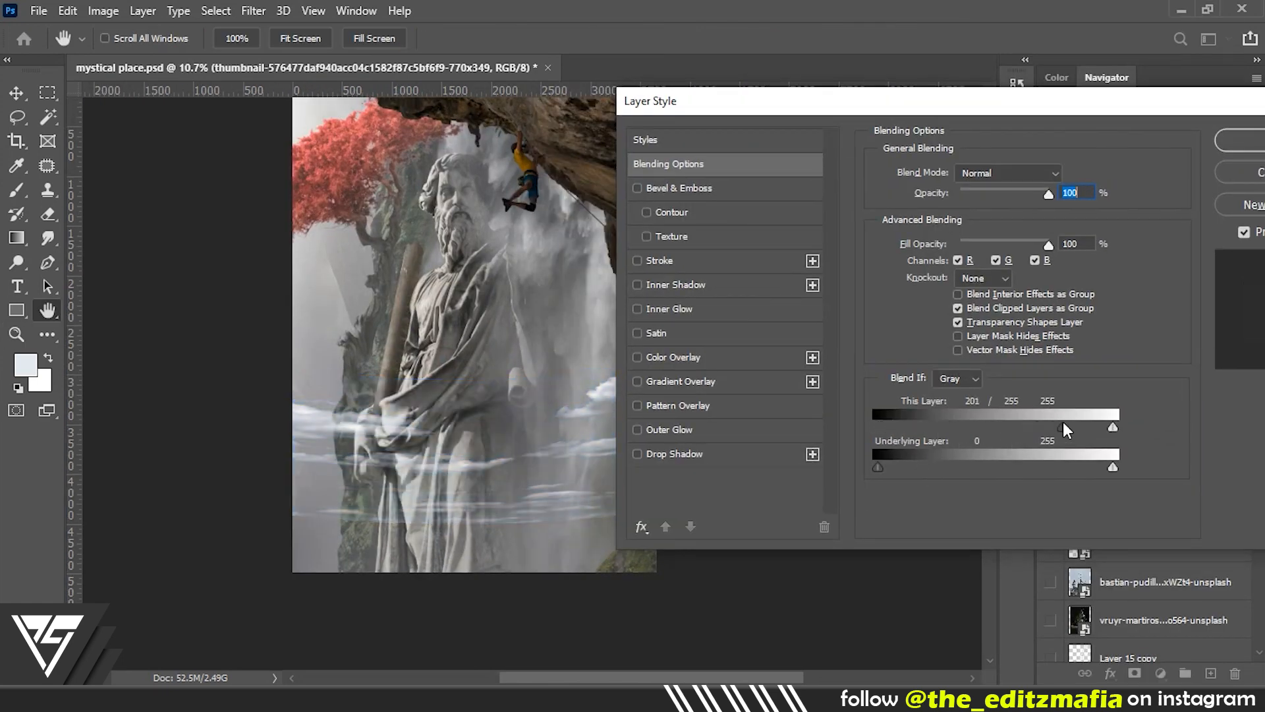
click(1240, 146)
Mask the cloud layer to a lassoed band across the statue's lower robe and hide the layer
click(16, 116)
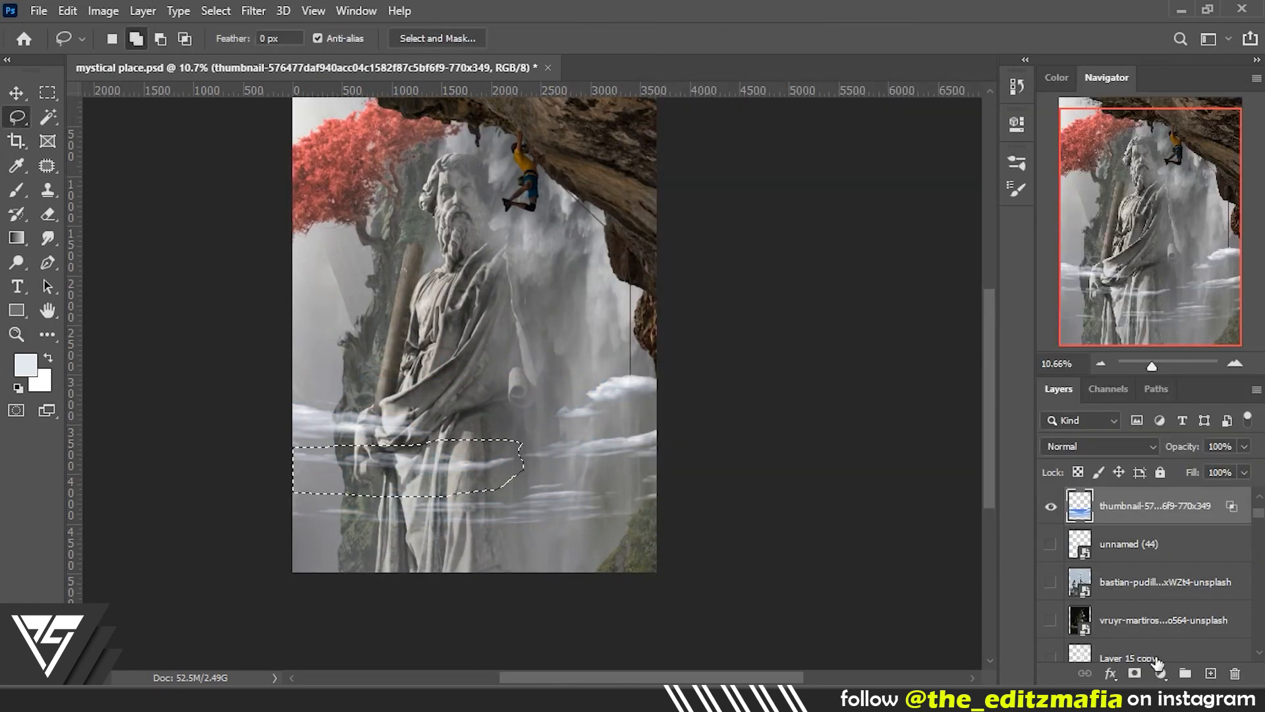
click(1134, 672)
key(z)
click(1051, 506)
Show the tree bark texture photo, rotate it, and clip and mask it onto the statue's staff
scroll(1054, 509, up, 3)
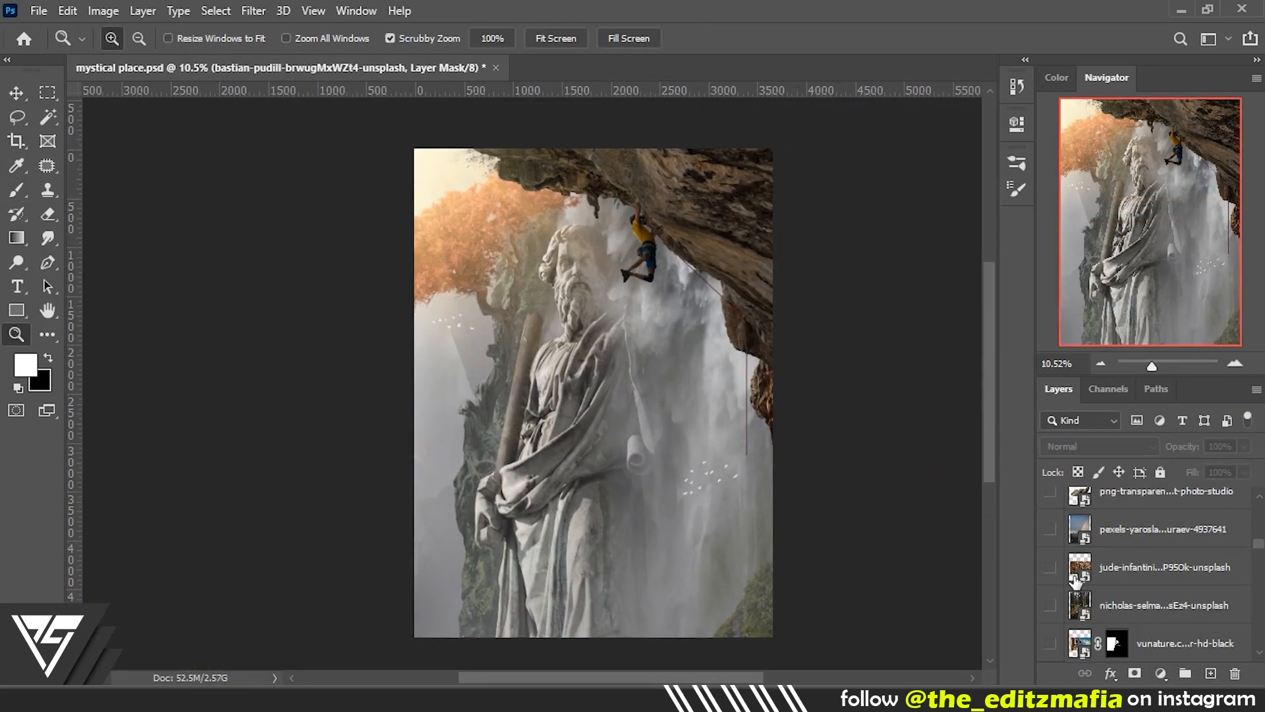
click(1053, 570)
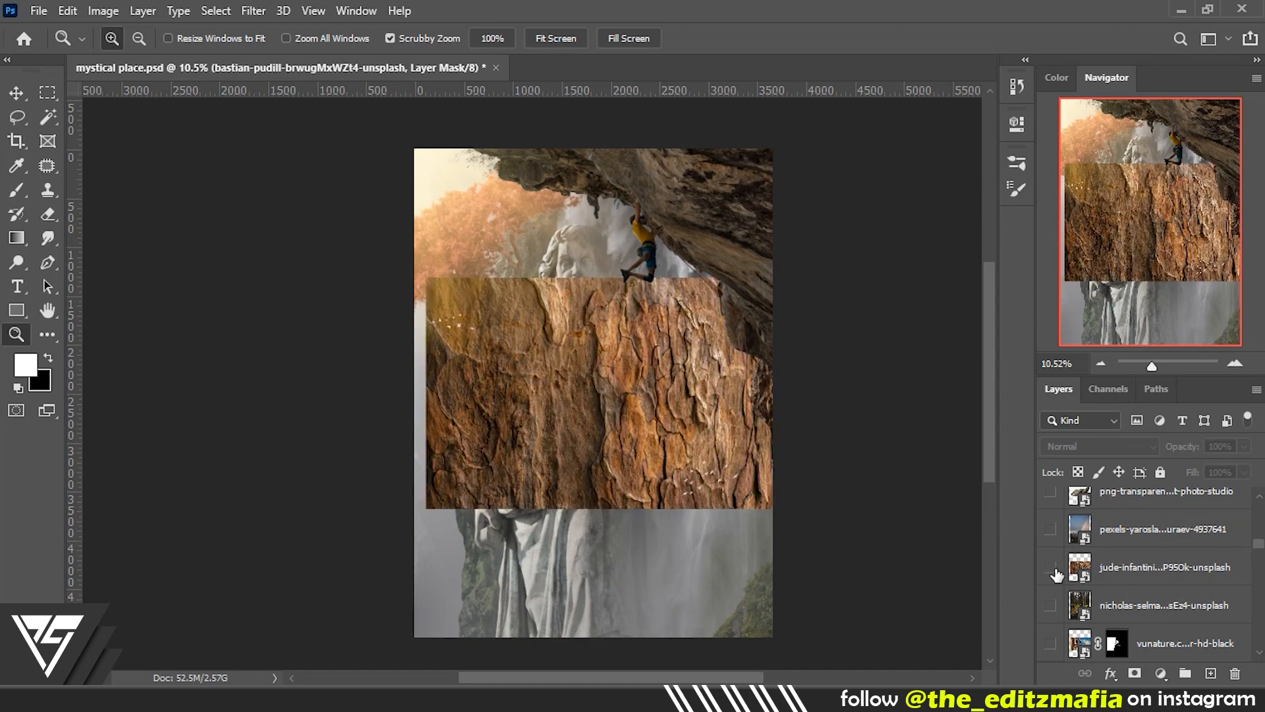
click(1053, 571)
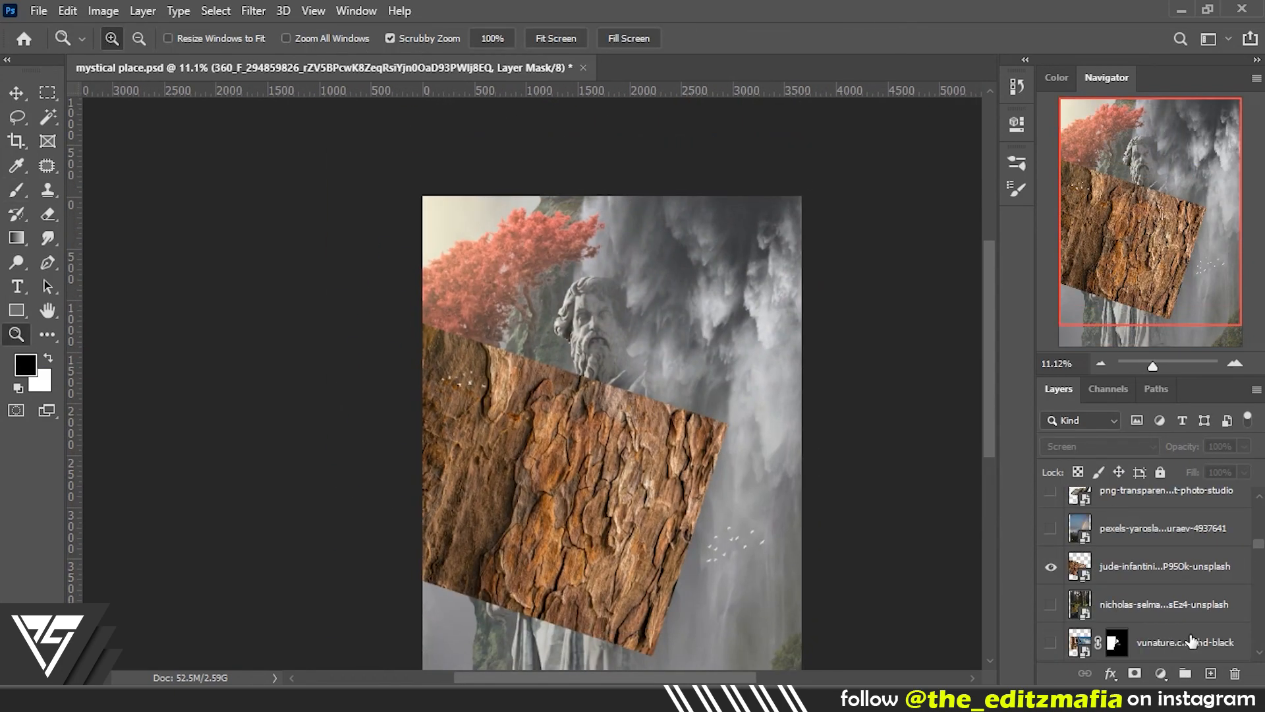
click(1100, 446)
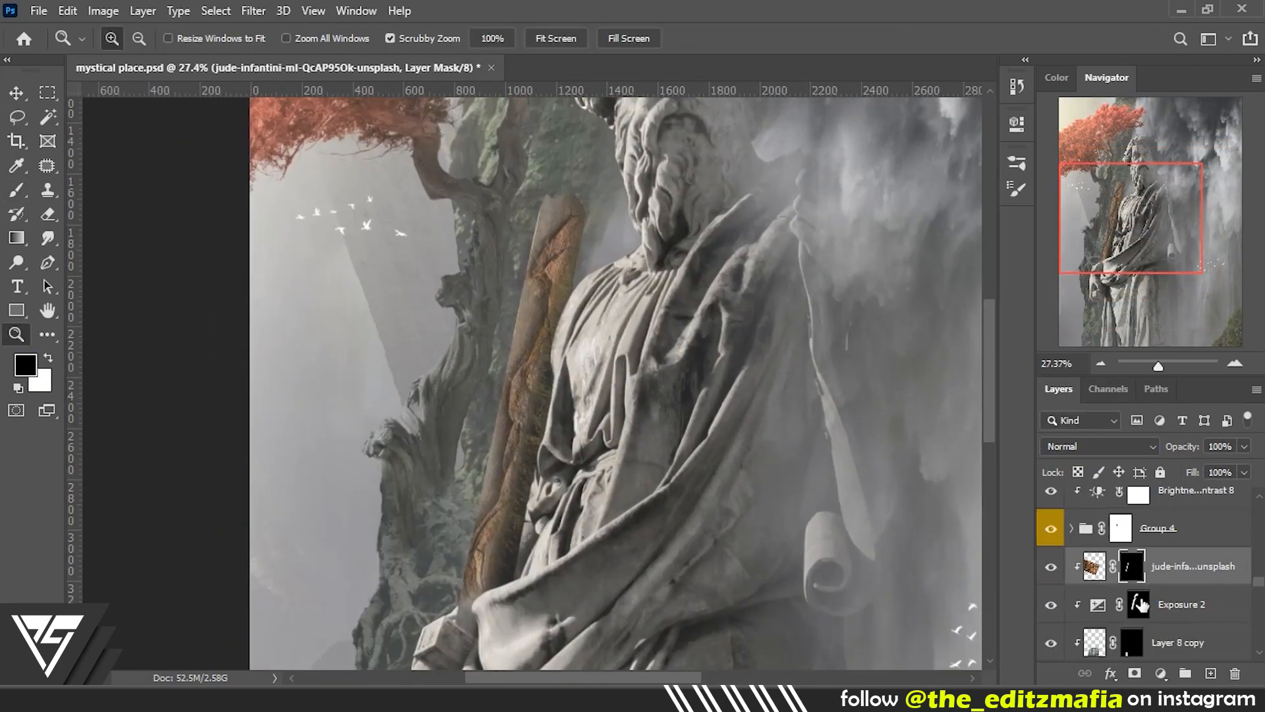
Check the bark texture on the staff by toggling its layer mask and inspecting the area up close
shift+click(1117, 566)
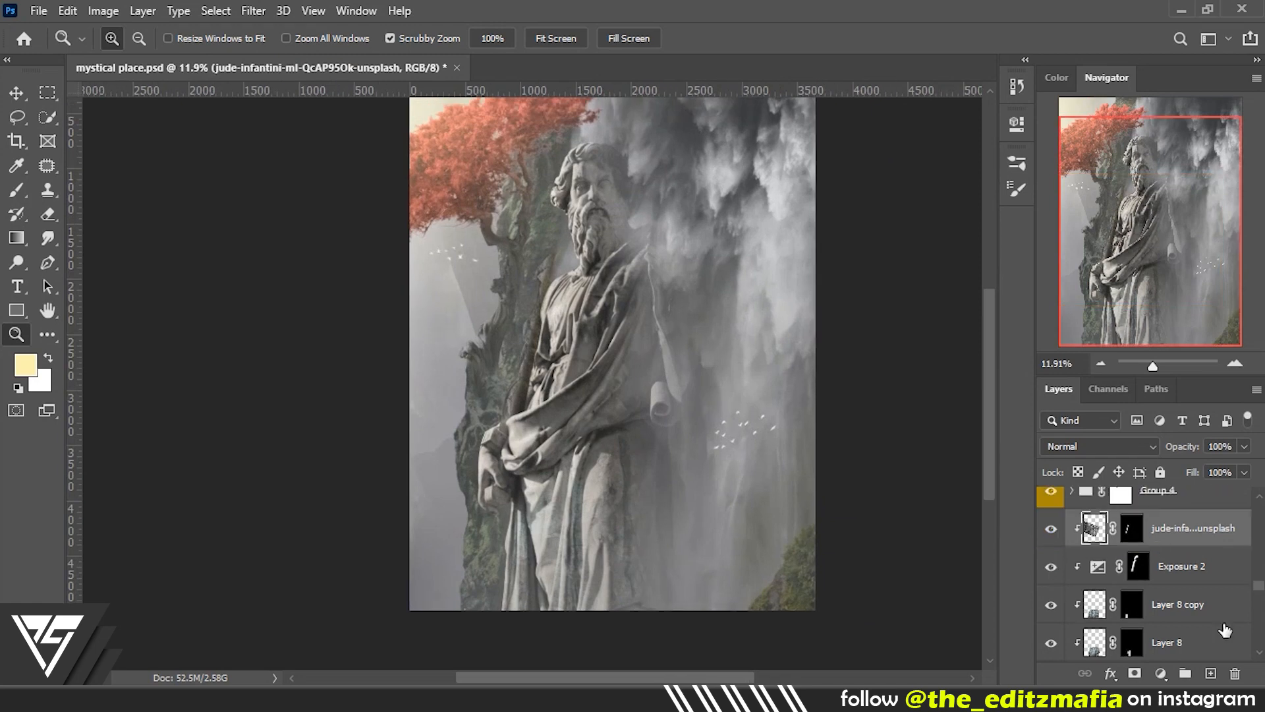
shift+click(1120, 528)
key(ctrl+z)
drag(571, 219, 715, 243)
click(16, 117)
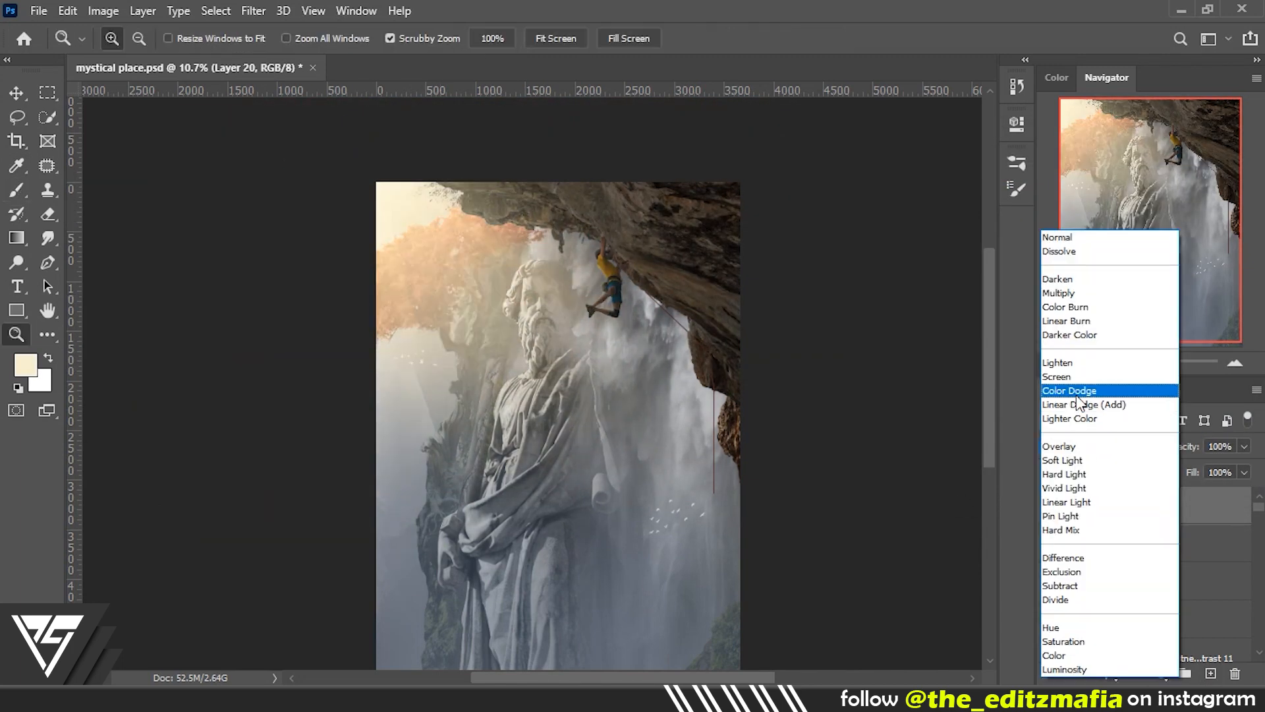
Set Layer 20's blend mode to Color Dodge and paint grey mist on Layer 21 over the lower waterfall with a textured brush
click(1084, 392)
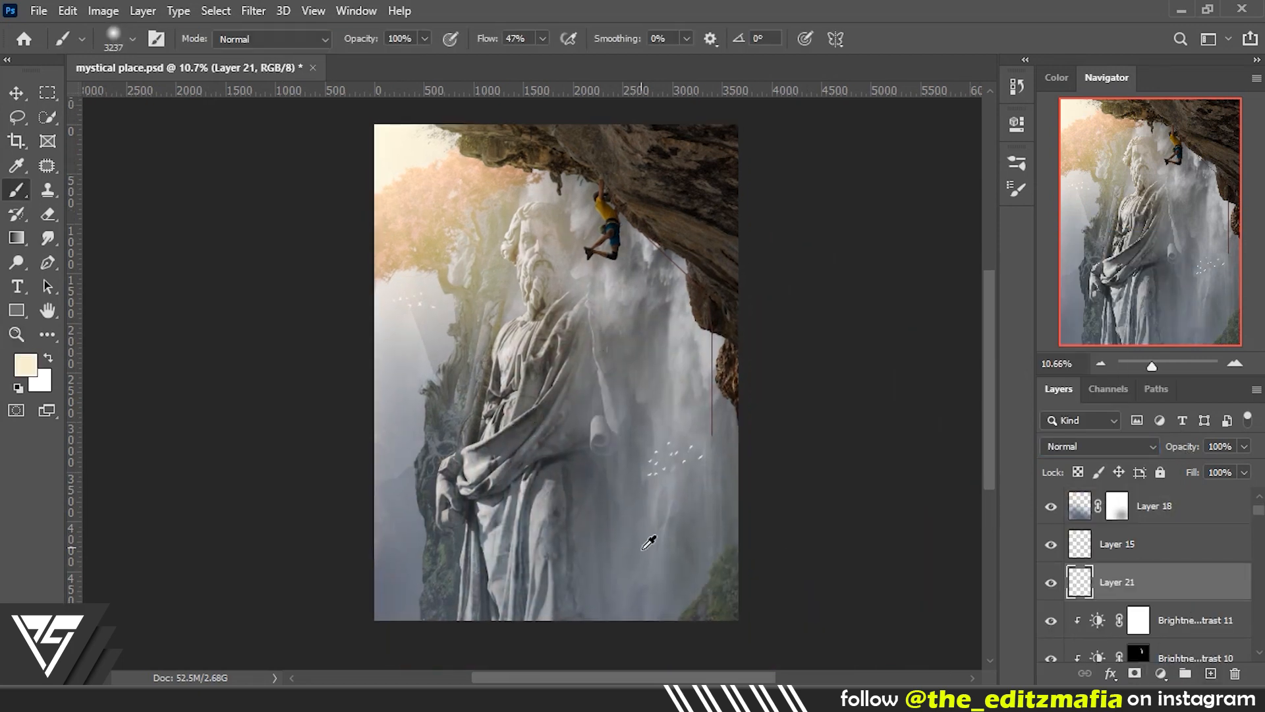
right_click(650, 537)
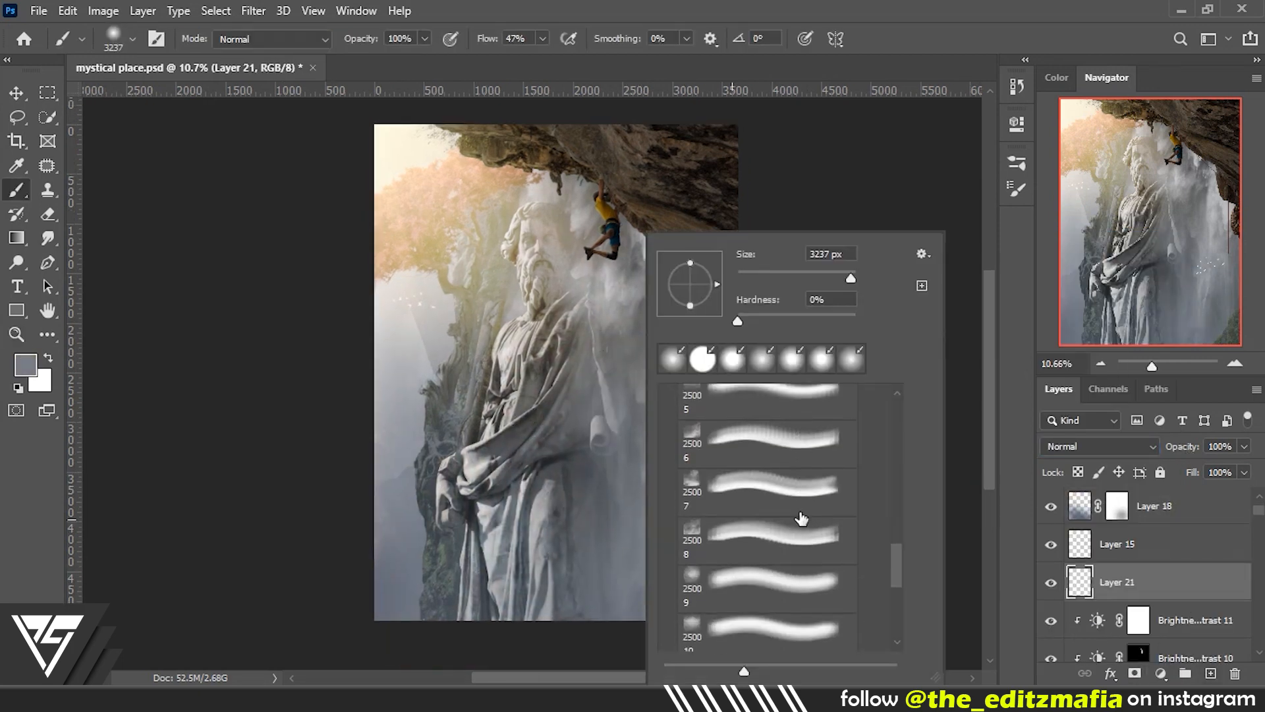
scroll(800, 516, down, 1)
key(Return)
drag(668, 554, 584, 551)
key(z)
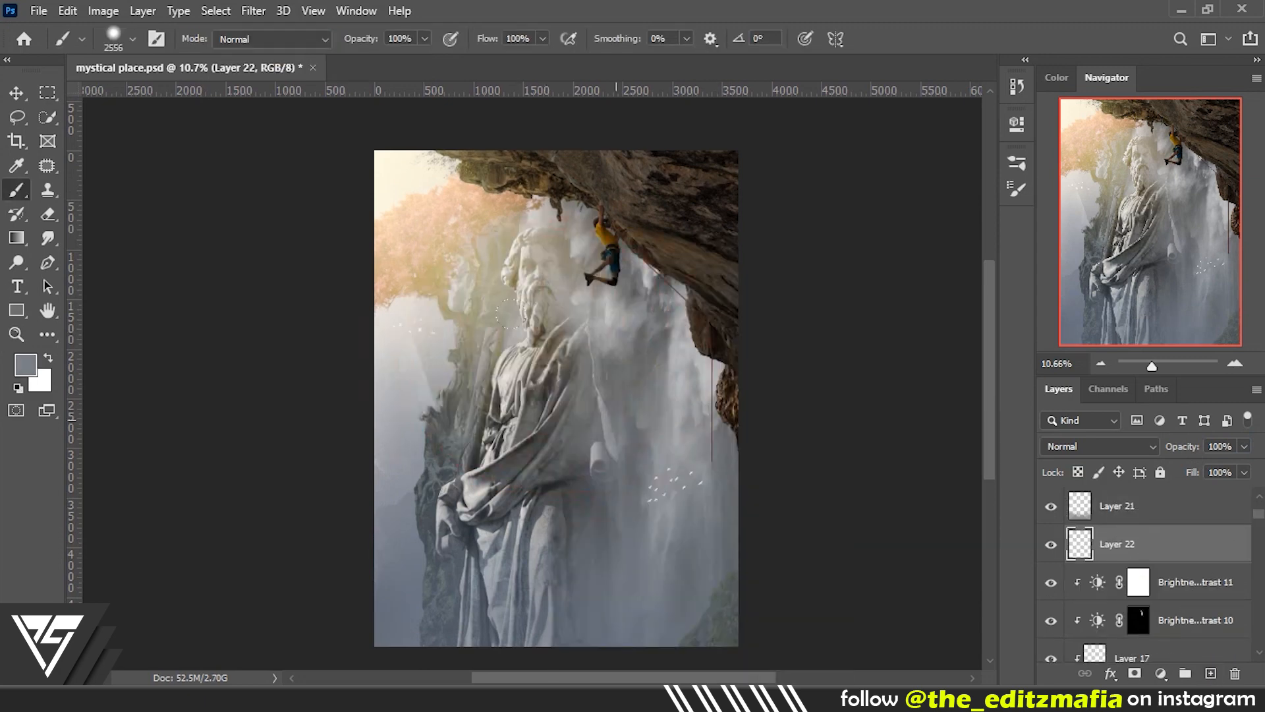
Scale the masked rainbow photo to 101.98%, rotate it 3.67° and place it across the lower waterfall
key(d)
key(x)
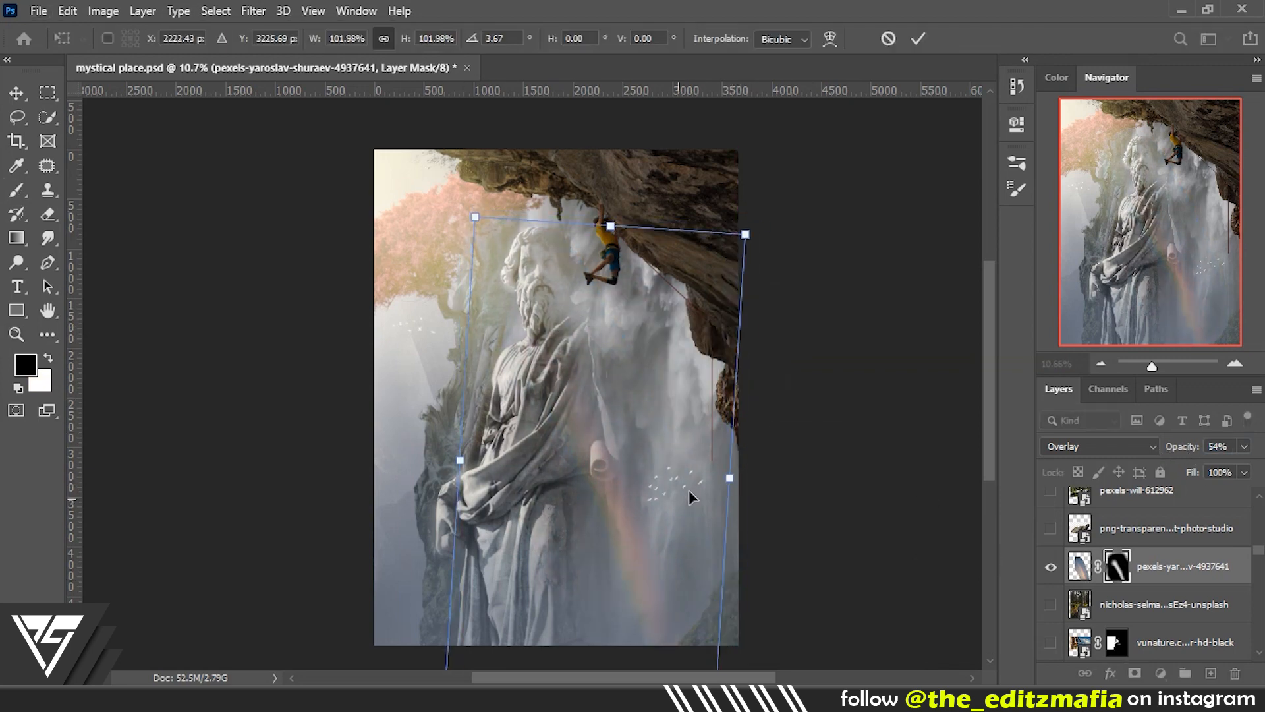
key(Return)
mouse_move(689, 497)
mouse_down()
mouse_move(699, 493)
mouse_move(687, 516)
mouse_up()
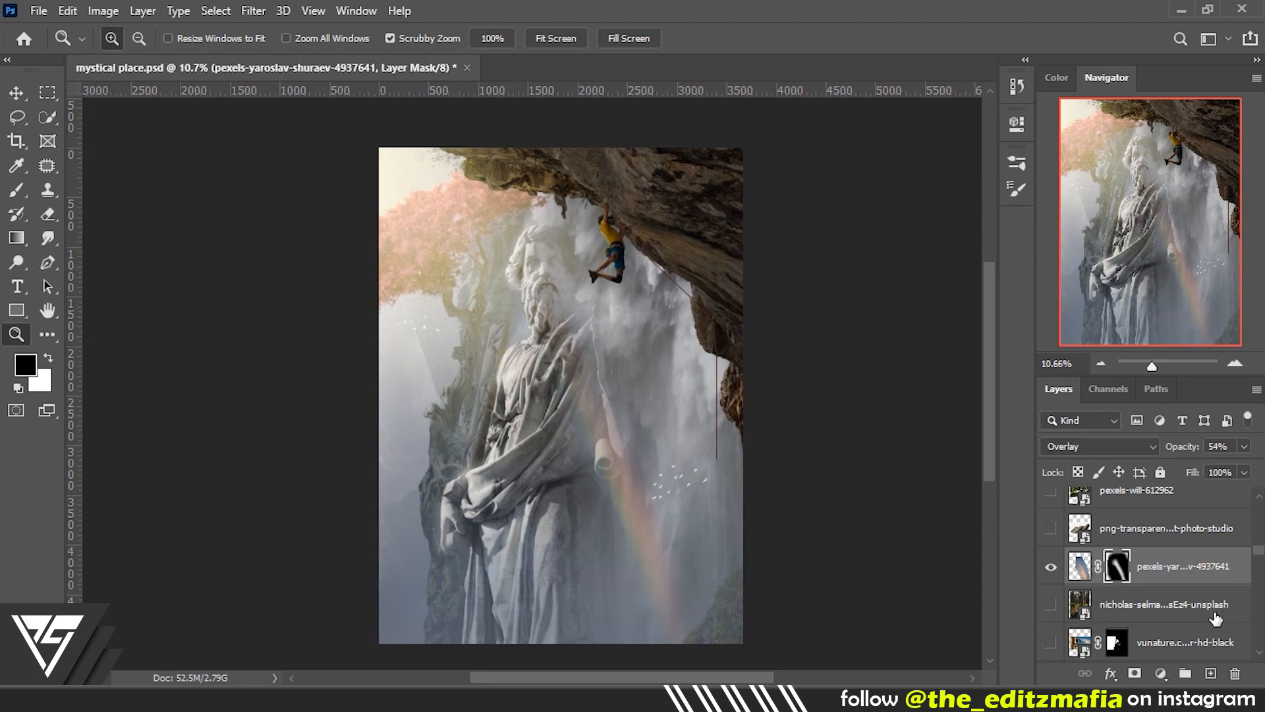
Compare the image with Layer 20 hidden and shown, and try another blend mode on Layer 15
scroll(1216, 618, up, 10)
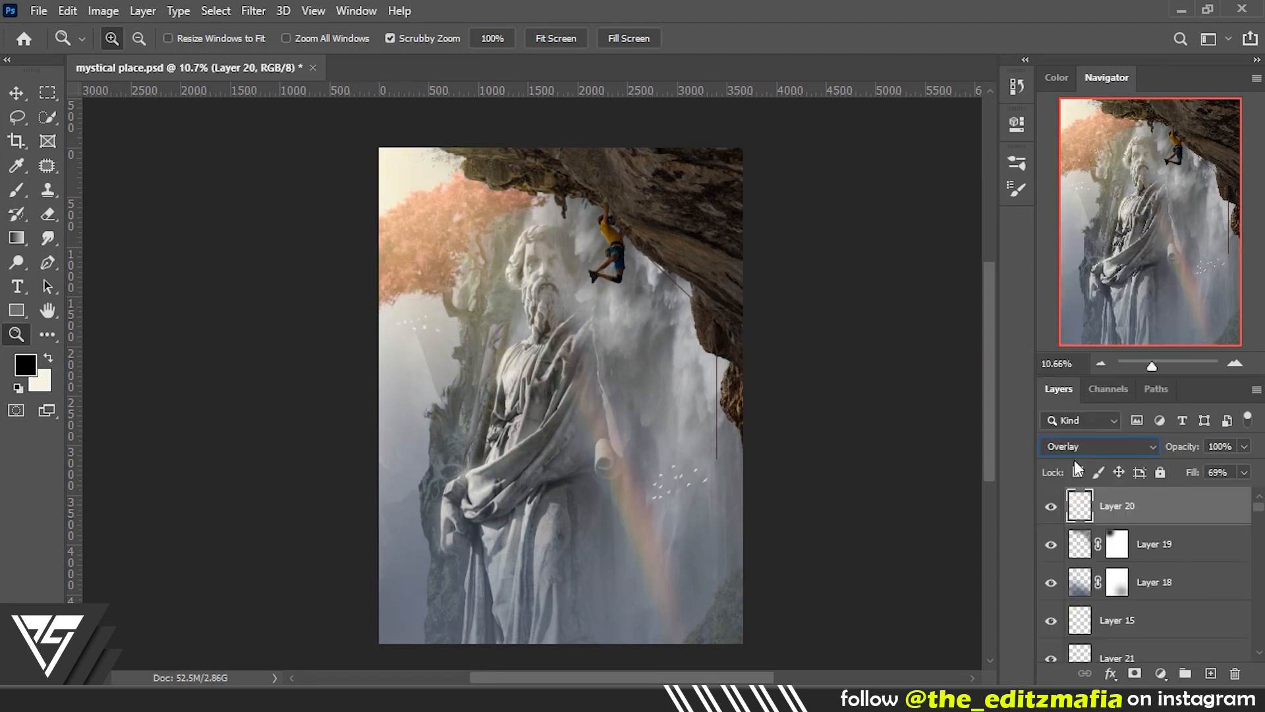
double_click(1051, 507)
click(1117, 621)
click(1099, 447)
click(1085, 452)
Set Layer 21's blend mode to Overlay and toggle its visibility to compare the mist
scroll(1178, 573, down, 3)
click(1117, 544)
click(1100, 446)
click(1051, 544)
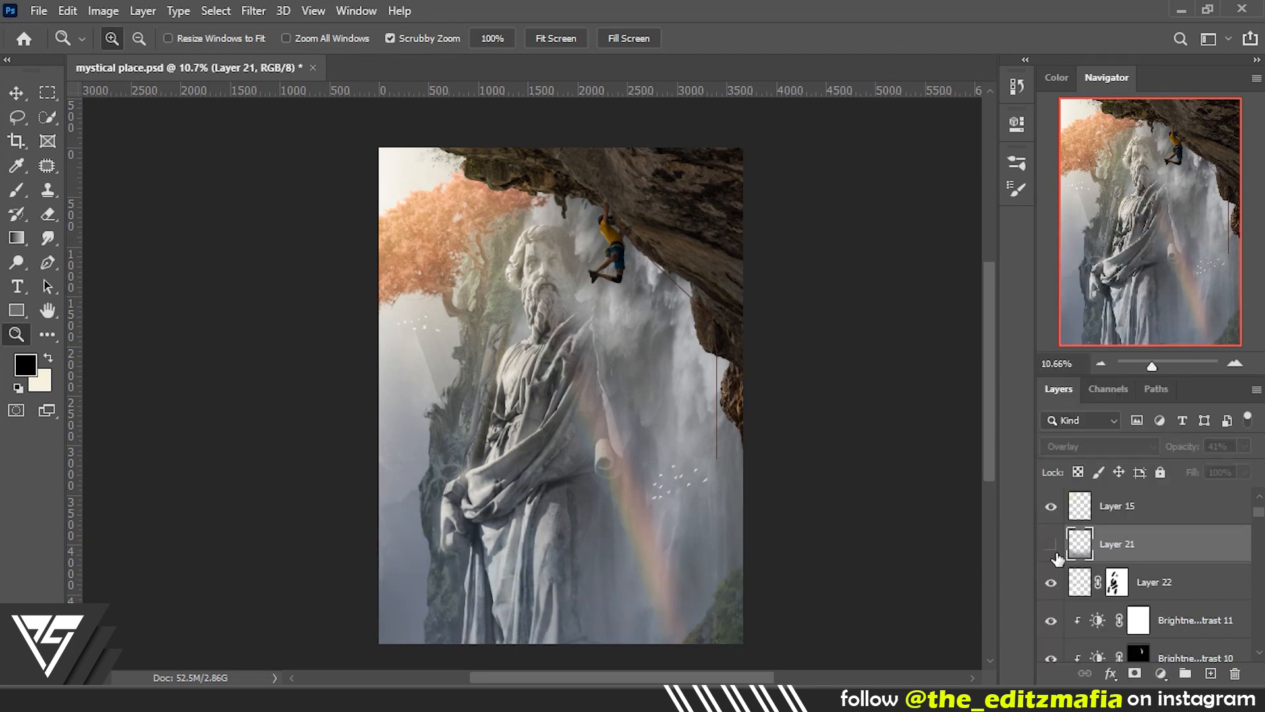
click(1052, 545)
Paint soft grey mist on the new Layer 24 over the cliff beside the statue and lower the layer's opacity
scroll(1176, 604, down, 8)
click(1175, 604)
scroll(1186, 609, down, 8)
click(1160, 605)
key(b)
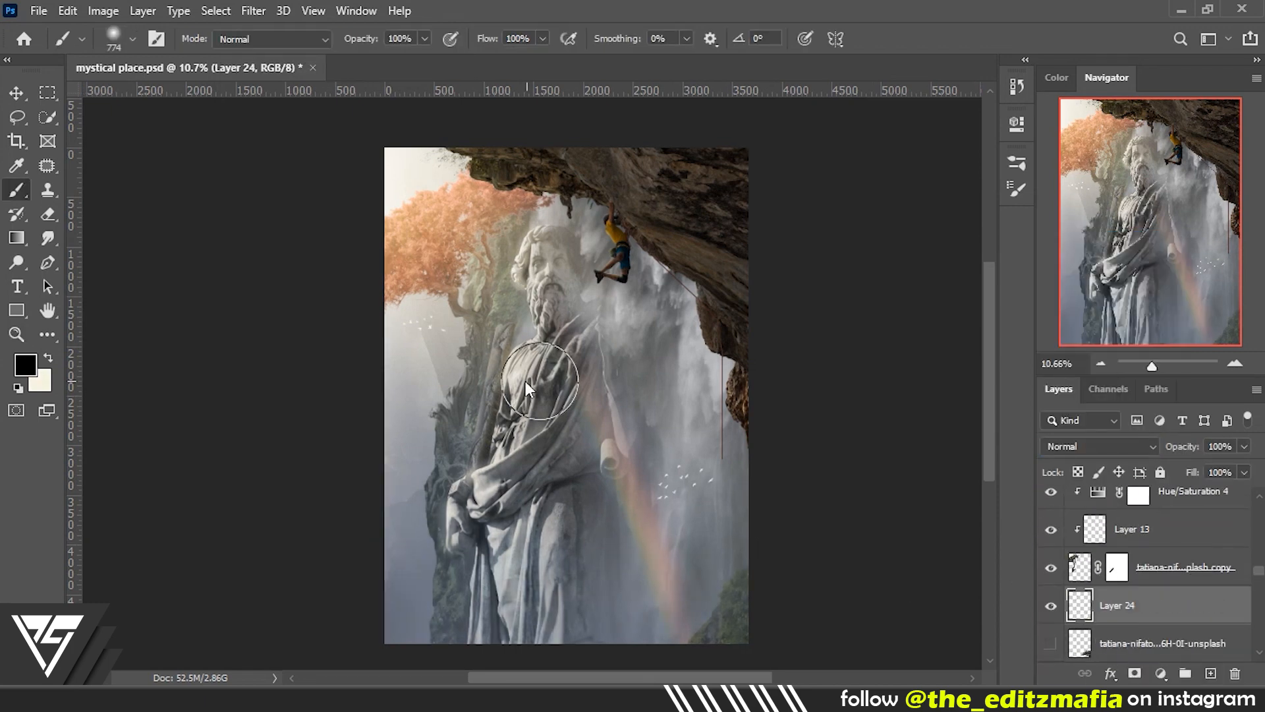
drag(1149, 455, 1124, 454)
Paint soft grey mist on the new Layer 25 above the clipped jude-infantini texture layer and add a layer mask
scroll(1160, 580, down, 5)
click(1206, 529)
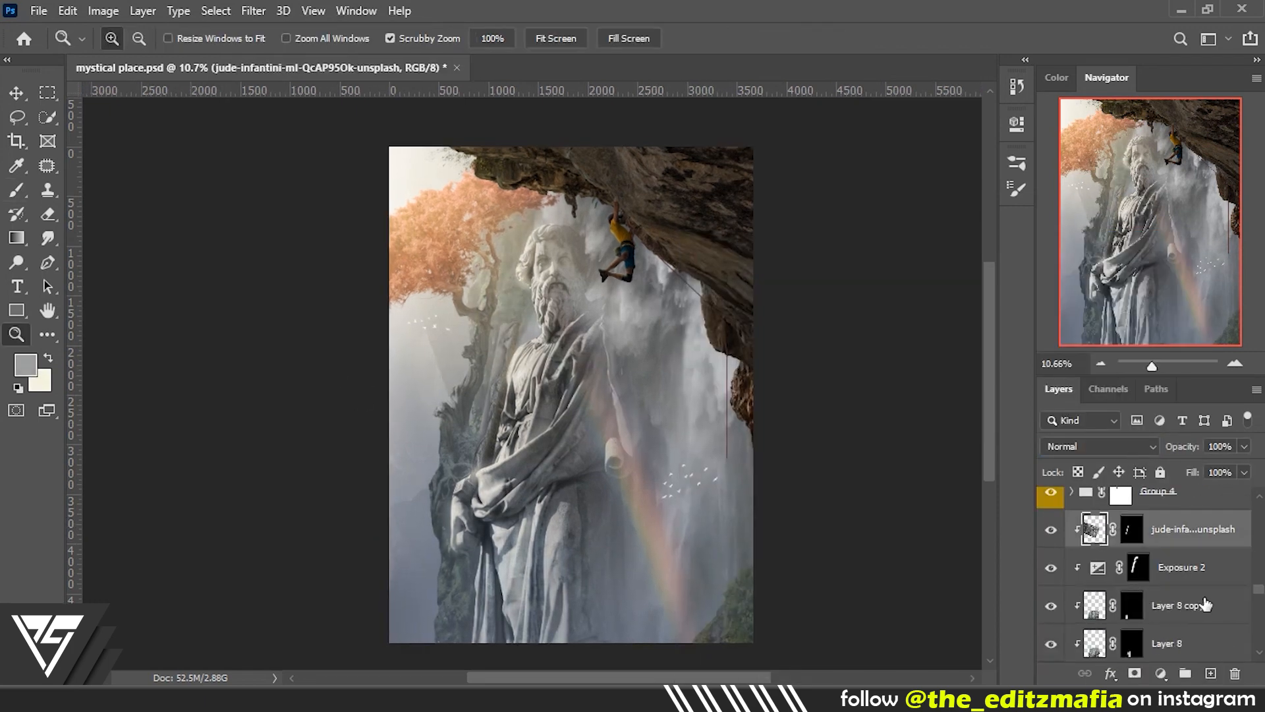
scroll(1155, 593, down, 4)
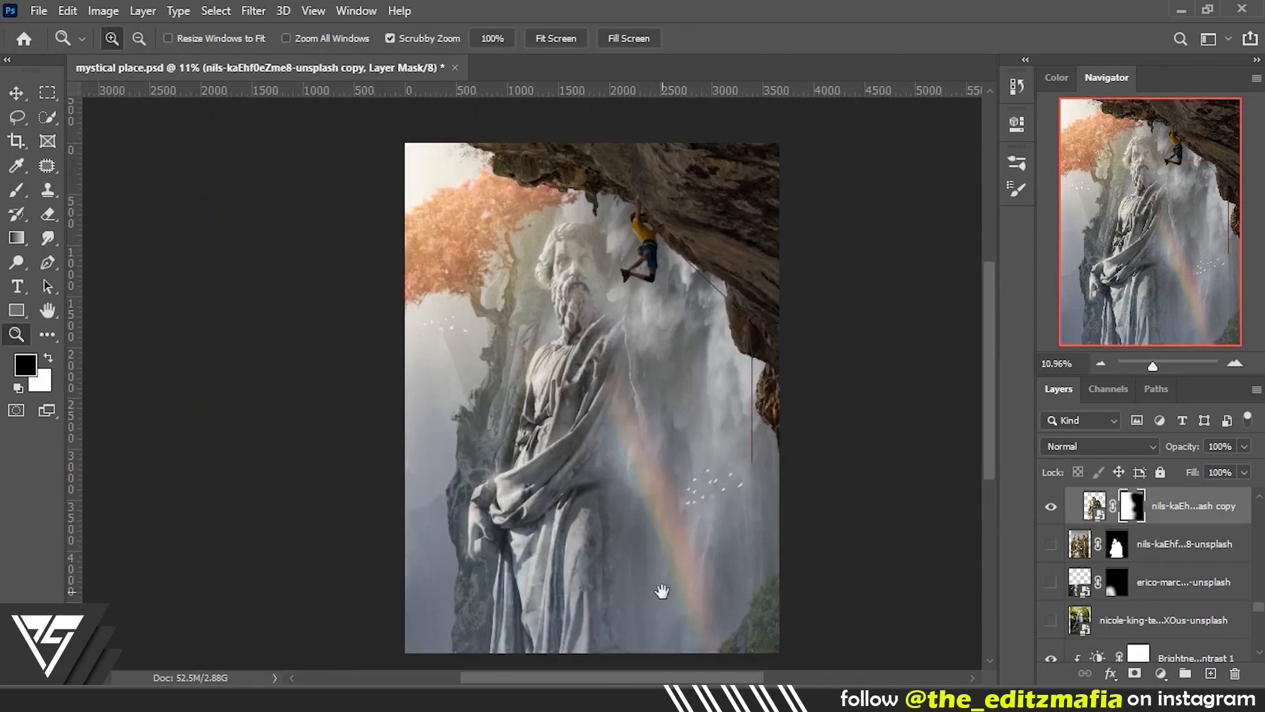
scroll(1154, 567, up, 2)
click(1154, 543)
scroll(1152, 559, up, 6)
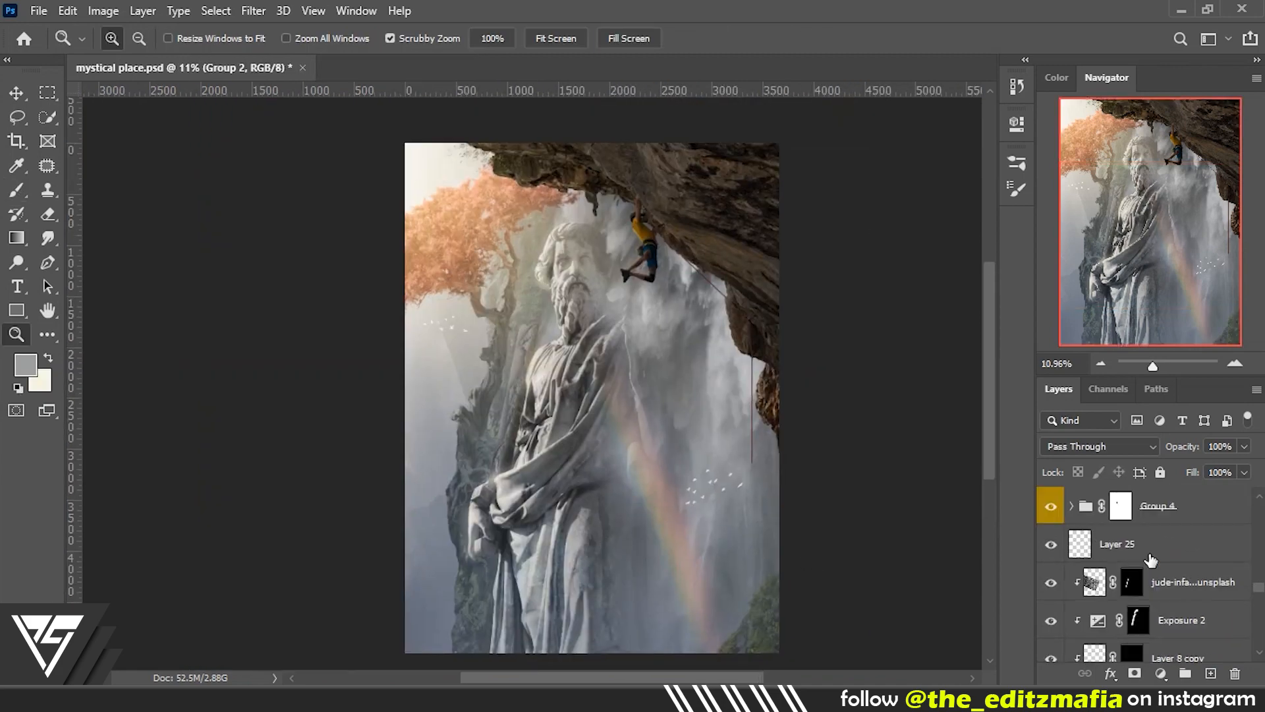
click(1152, 547)
key(b)
right_click(682, 339)
Create a merged smart-object copy above Layer 20, start its Camera Raw filter and slightly raise Texture and Clarity
scroll(745, 587, down, 4)
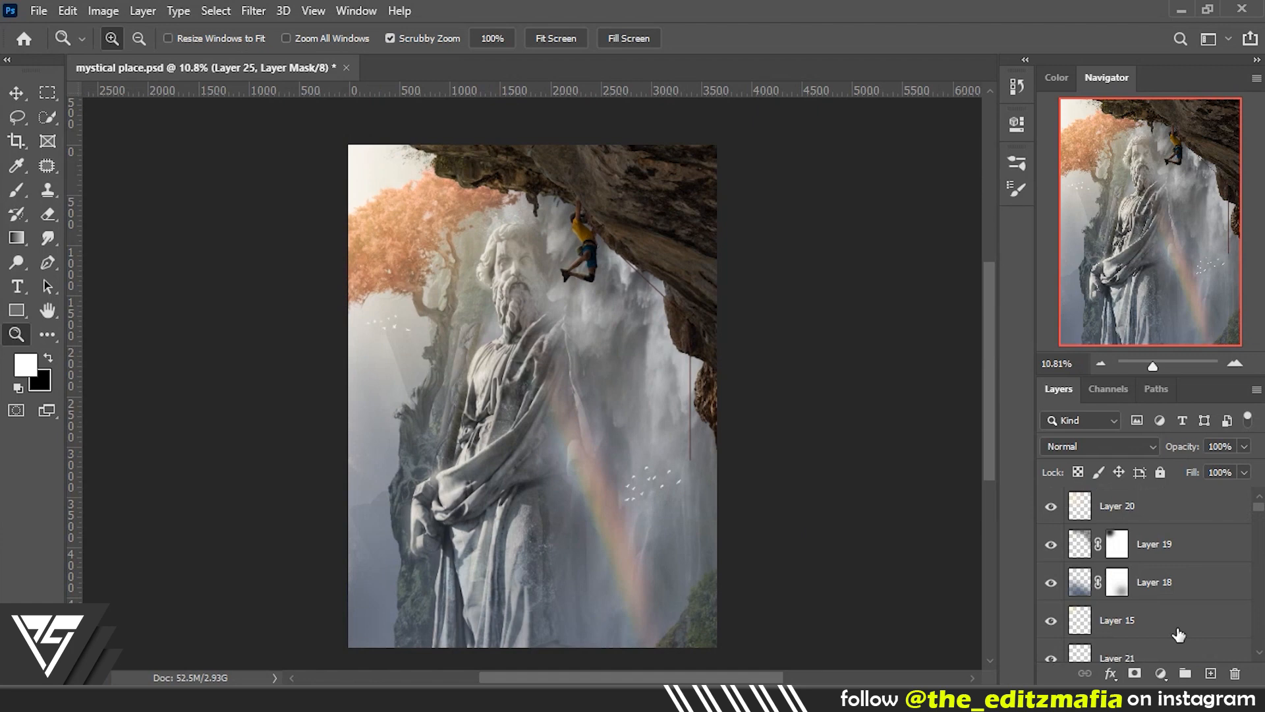
scroll(1185, 494, up, 1)
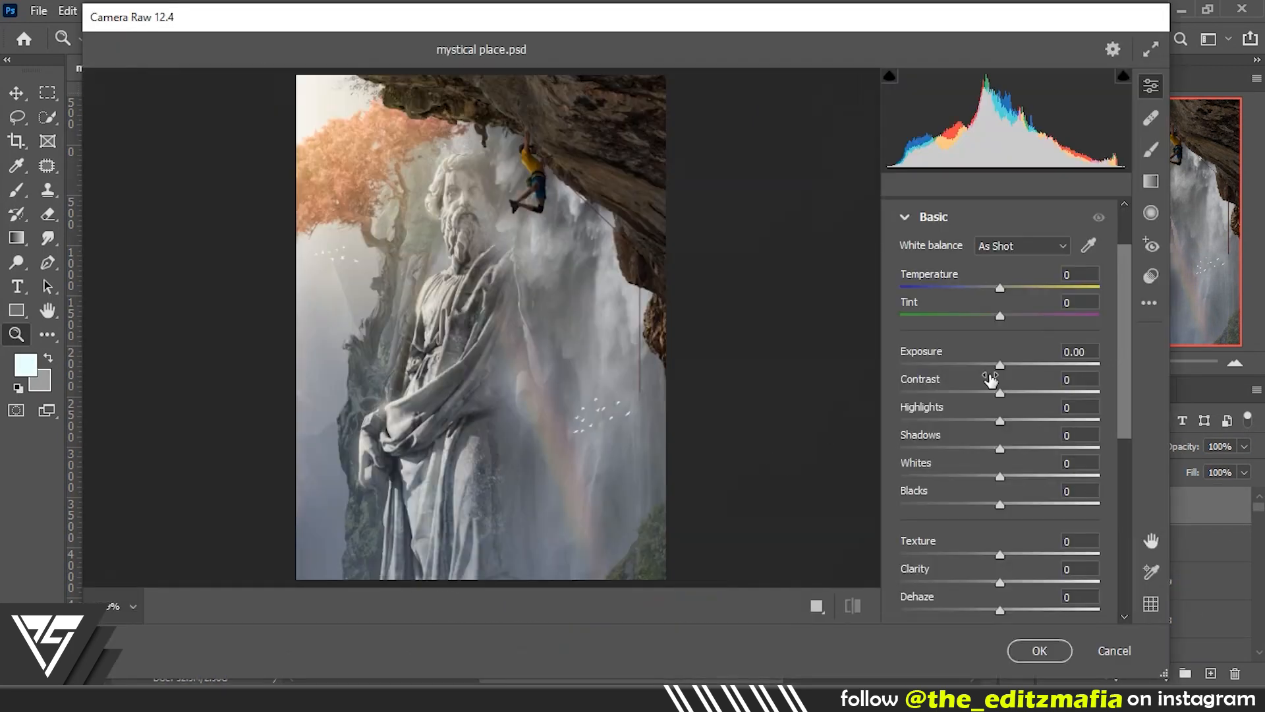
drag(1000, 552, 1007, 553)
drag(1000, 580, 1008, 580)
scroll(1008, 462, down, 3)
drag(1000, 438, 1029, 439)
Set the Camera Raw Grain to 6, apply the filter to the merged copy and save the document
scroll(1031, 446, down, 3)
click(939, 494)
click(939, 568)
drag(901, 379, 912, 379)
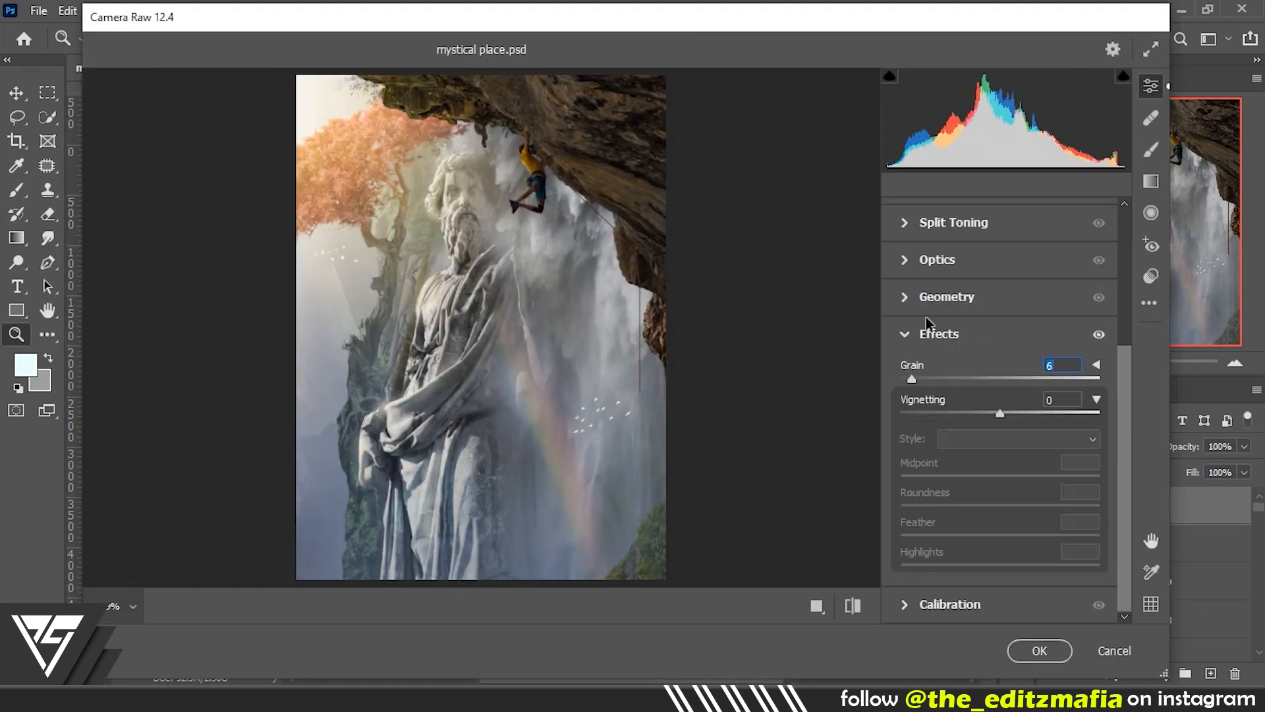
key(Return)
key(ctrl+s)
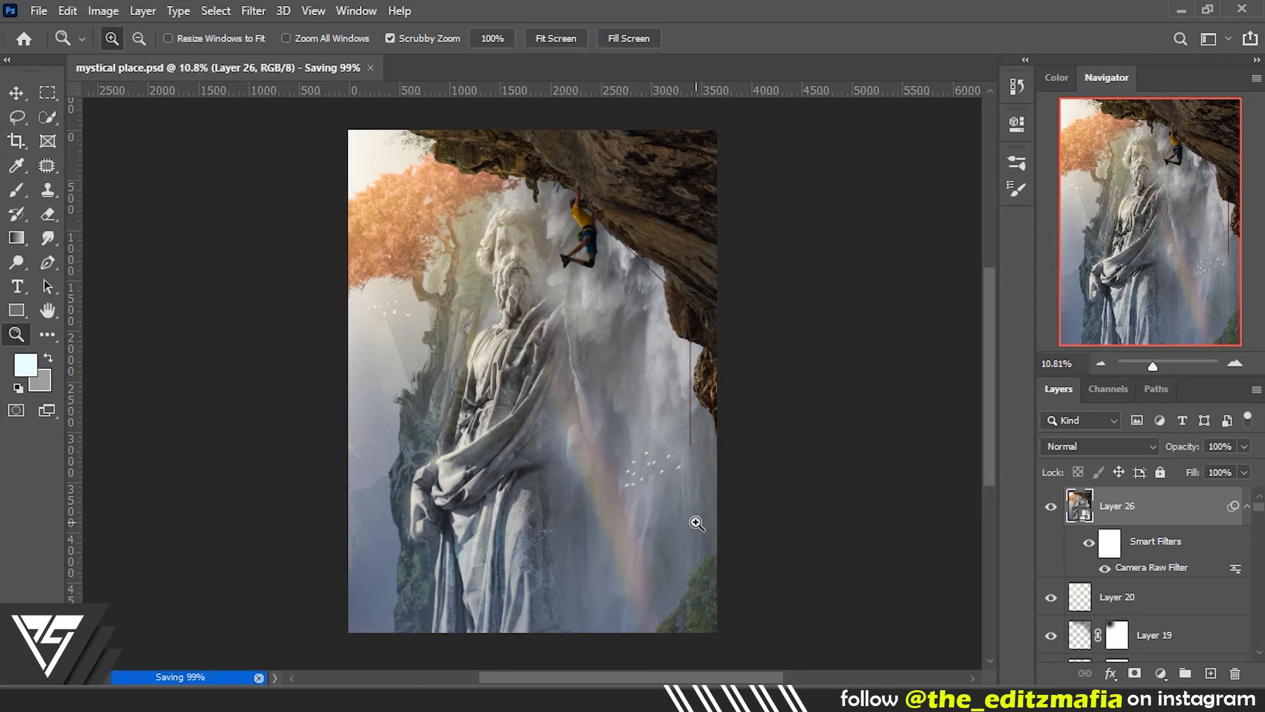
Hide Layer 26 and paint soft pale mist on a new layer above the hidden thumbnail layer, over the waterfall beside the statue
click(1051, 508)
scroll(1068, 561, down, 5)
click(1160, 627)
key(b)
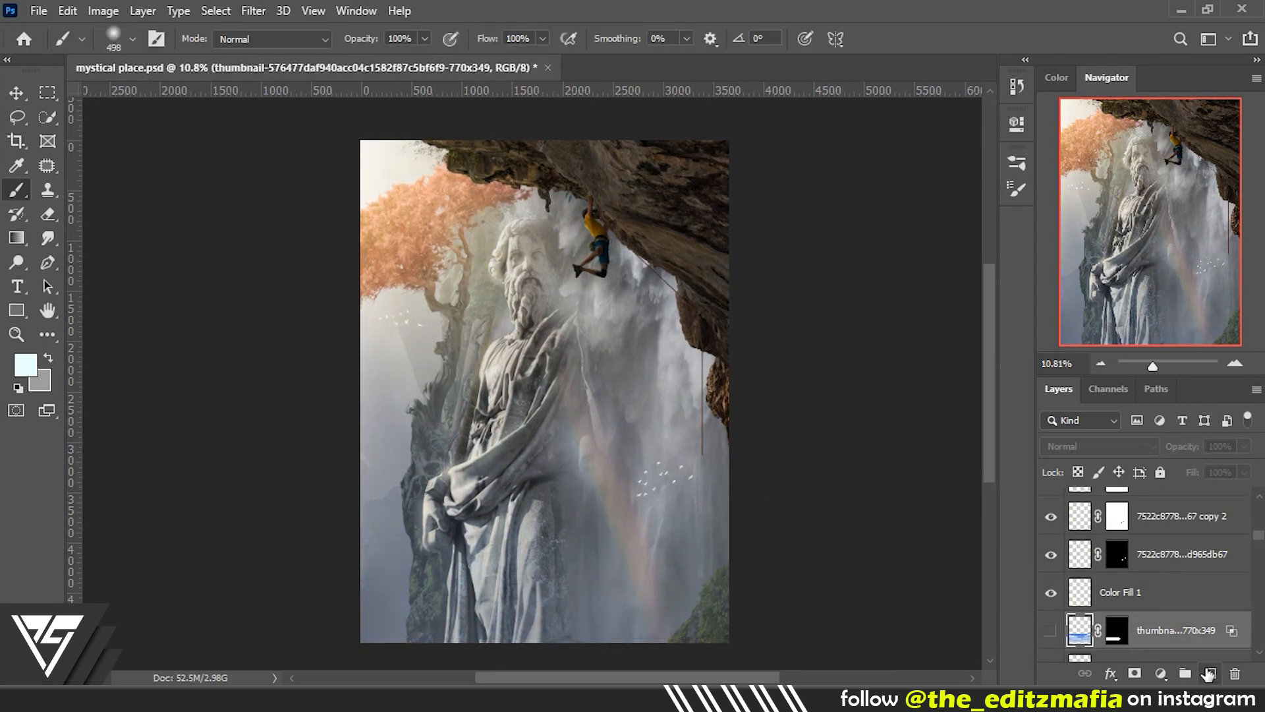
click(1210, 673)
right_click(504, 395)
scroll(596, 418, up, 3)
click(596, 419)
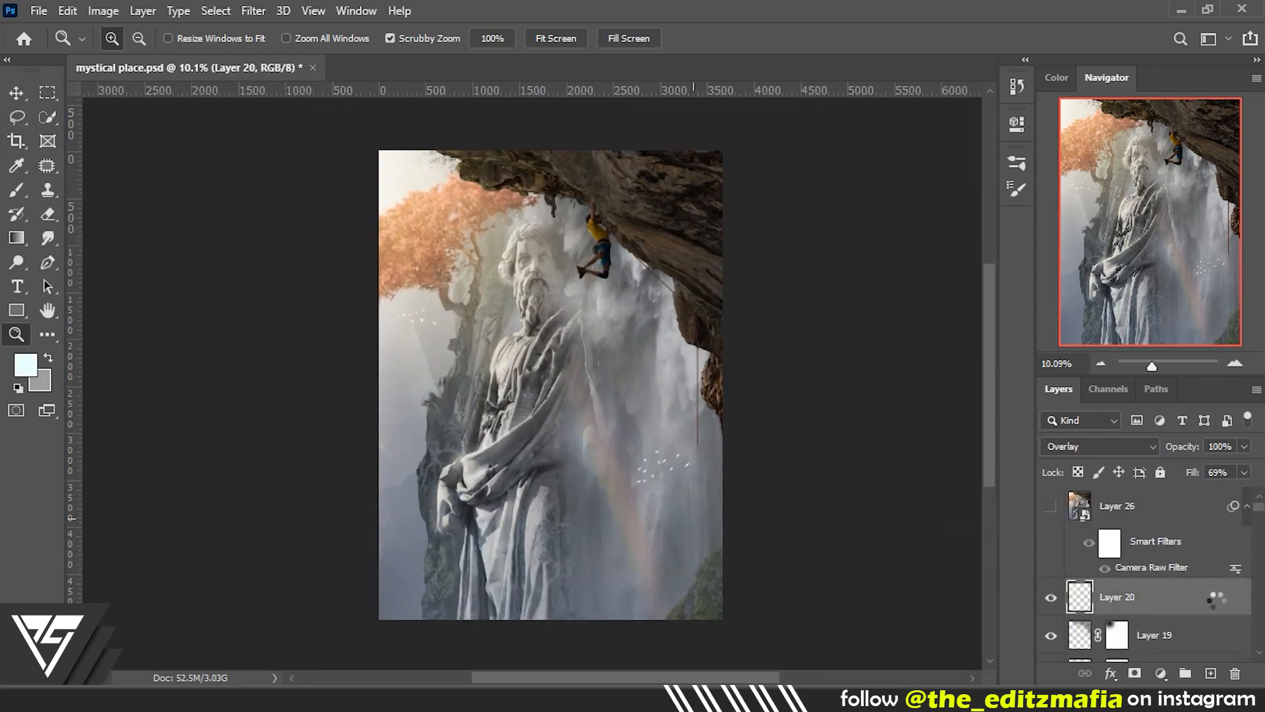
Create an updated merged smart-object copy of the visible image directly above Layer 20
right_click(1081, 501)
key(alt)
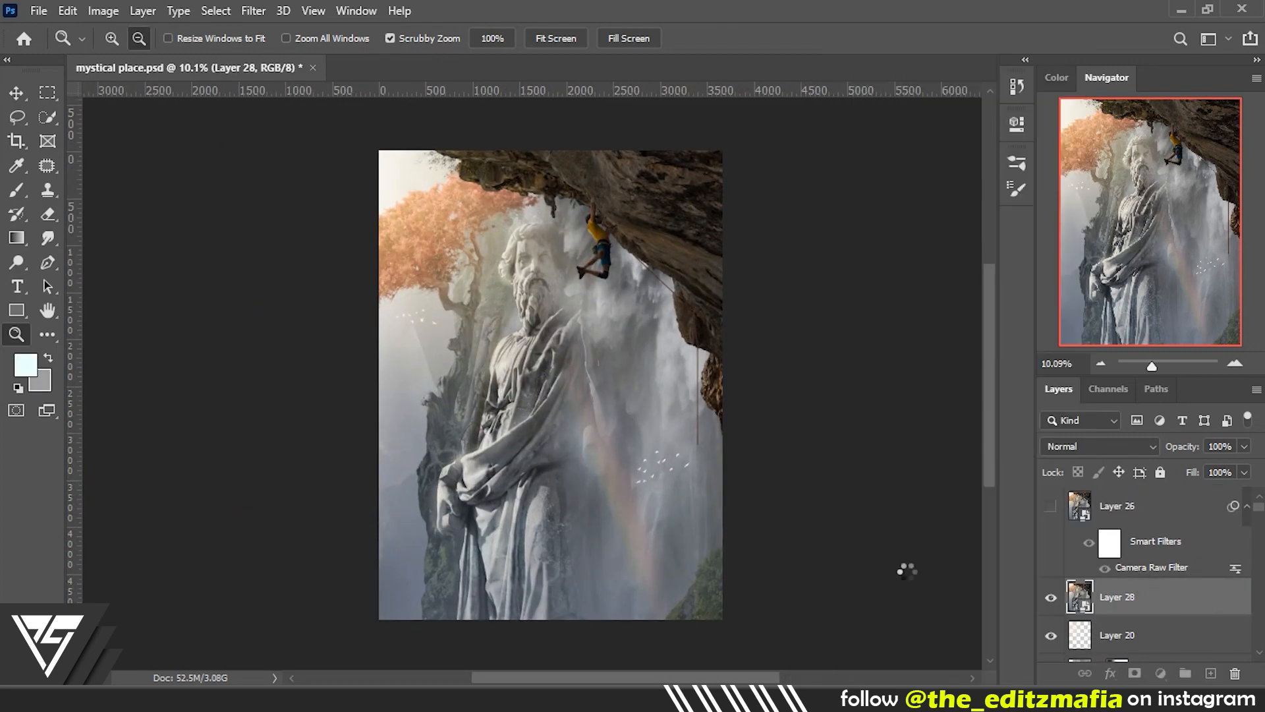